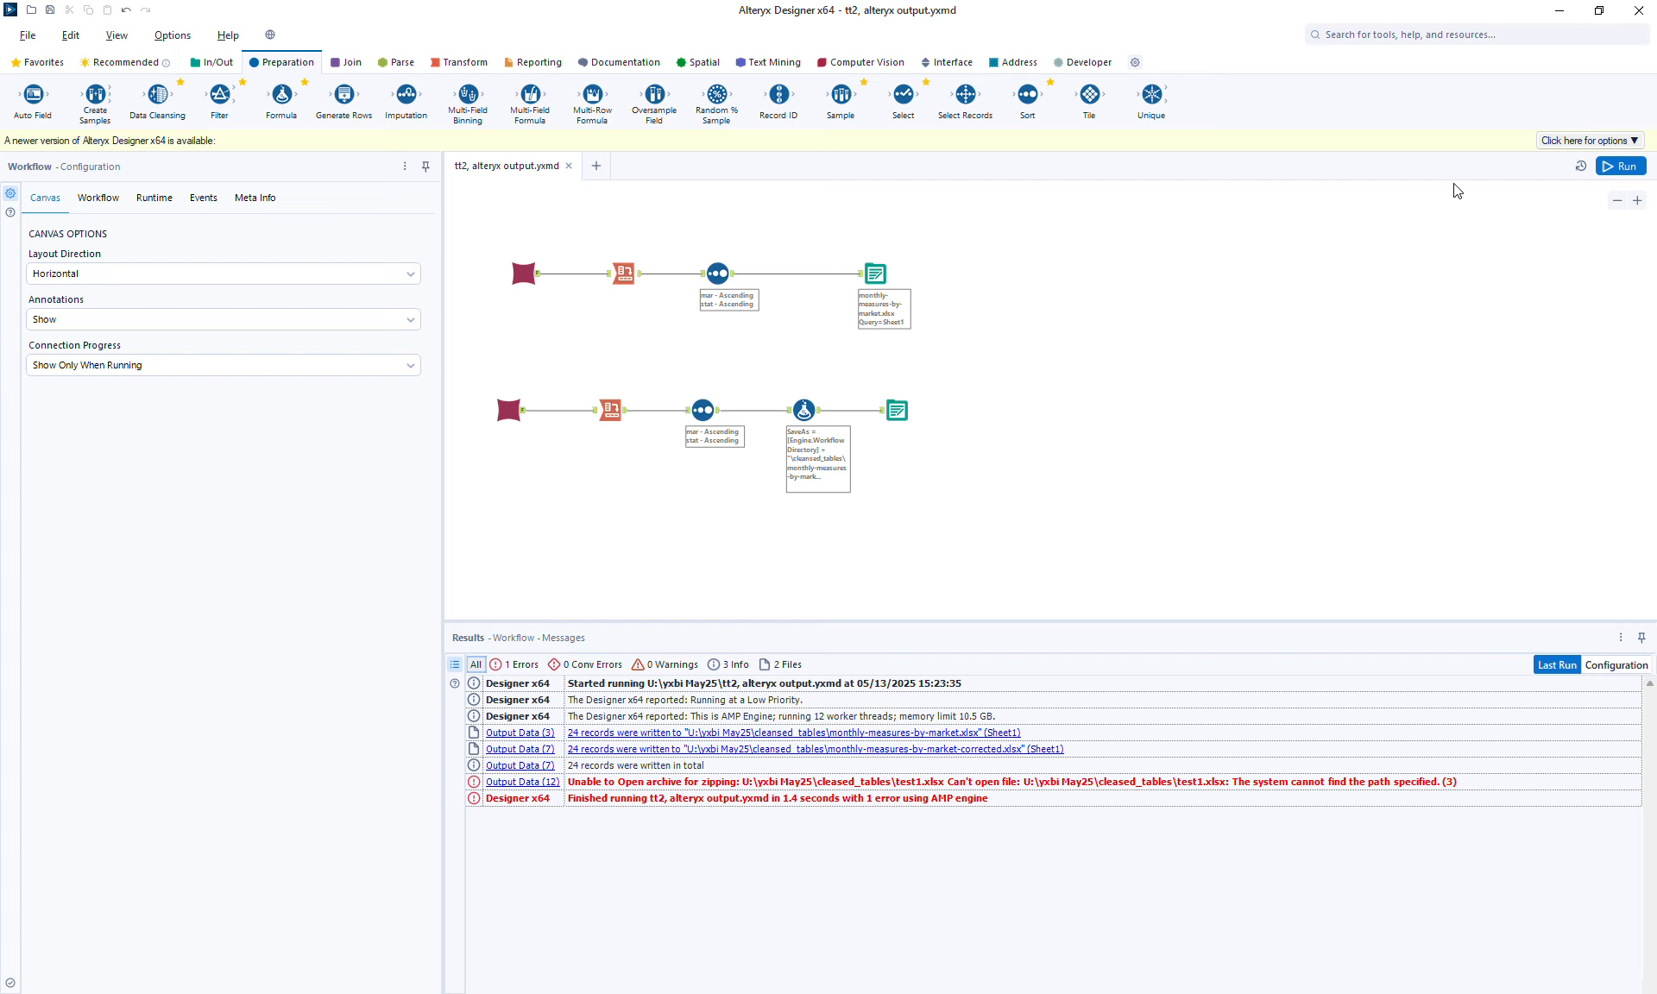
Run the workflow and inspect the configuration of each Output Data tool and the Formula tool.
{"action": "left_click", "coordinate": [1620, 166]}
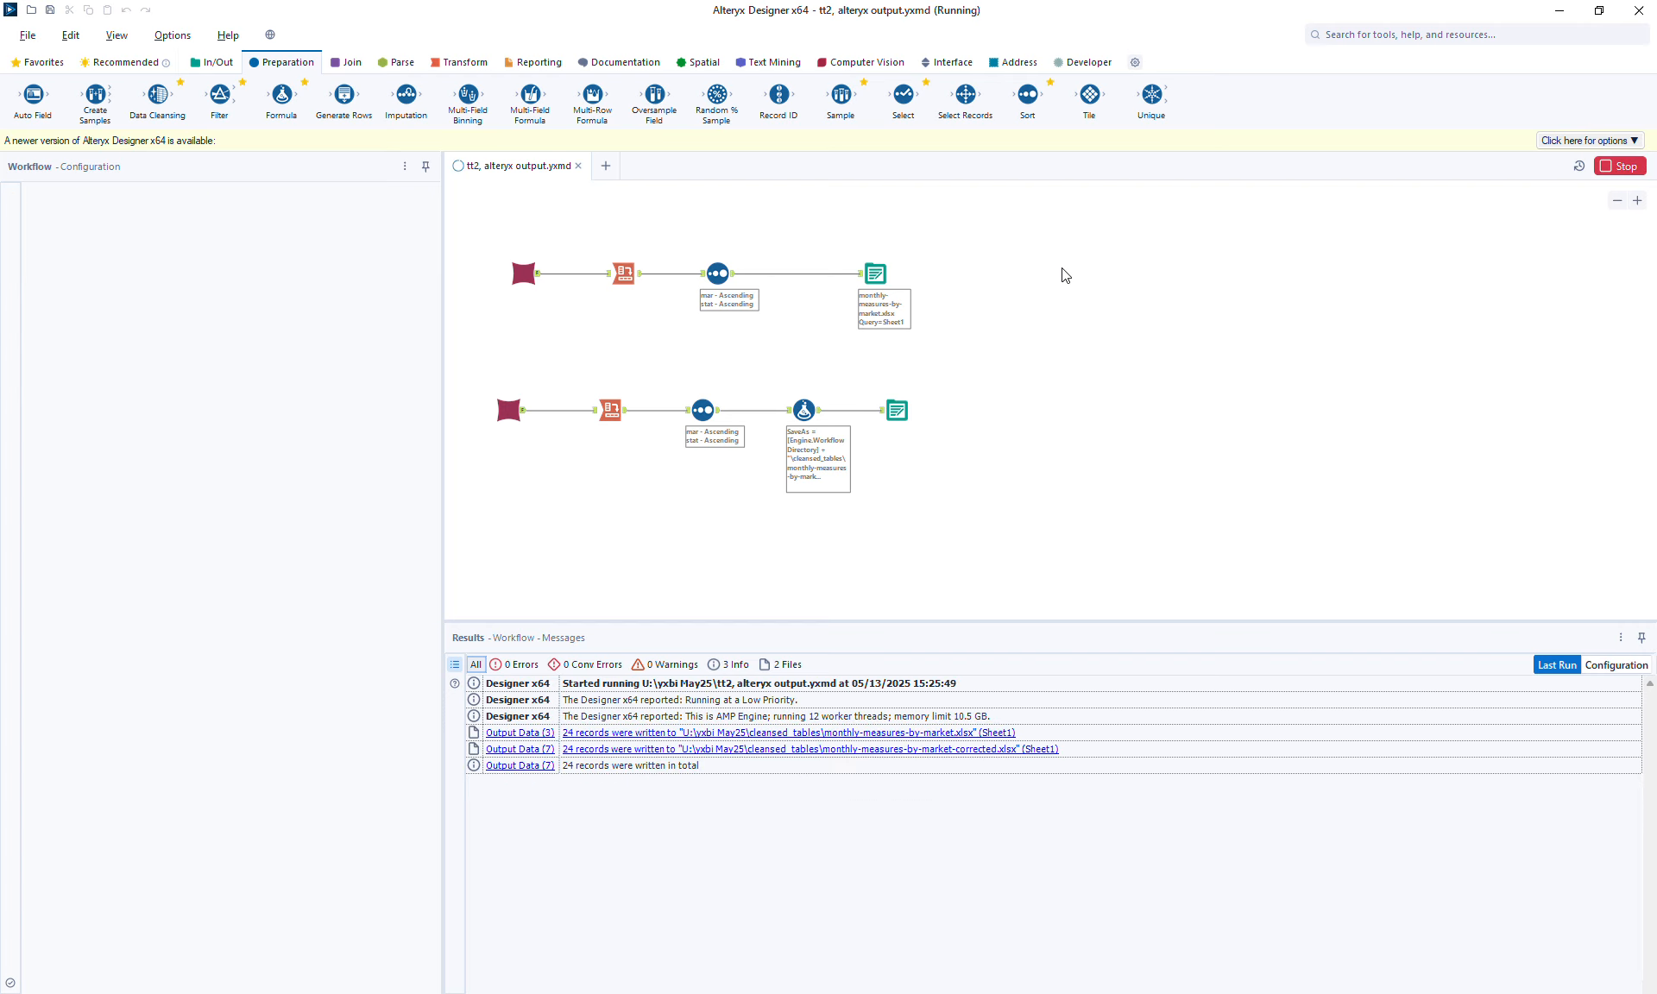
{"action": "left_click", "coordinate": [879, 275]}
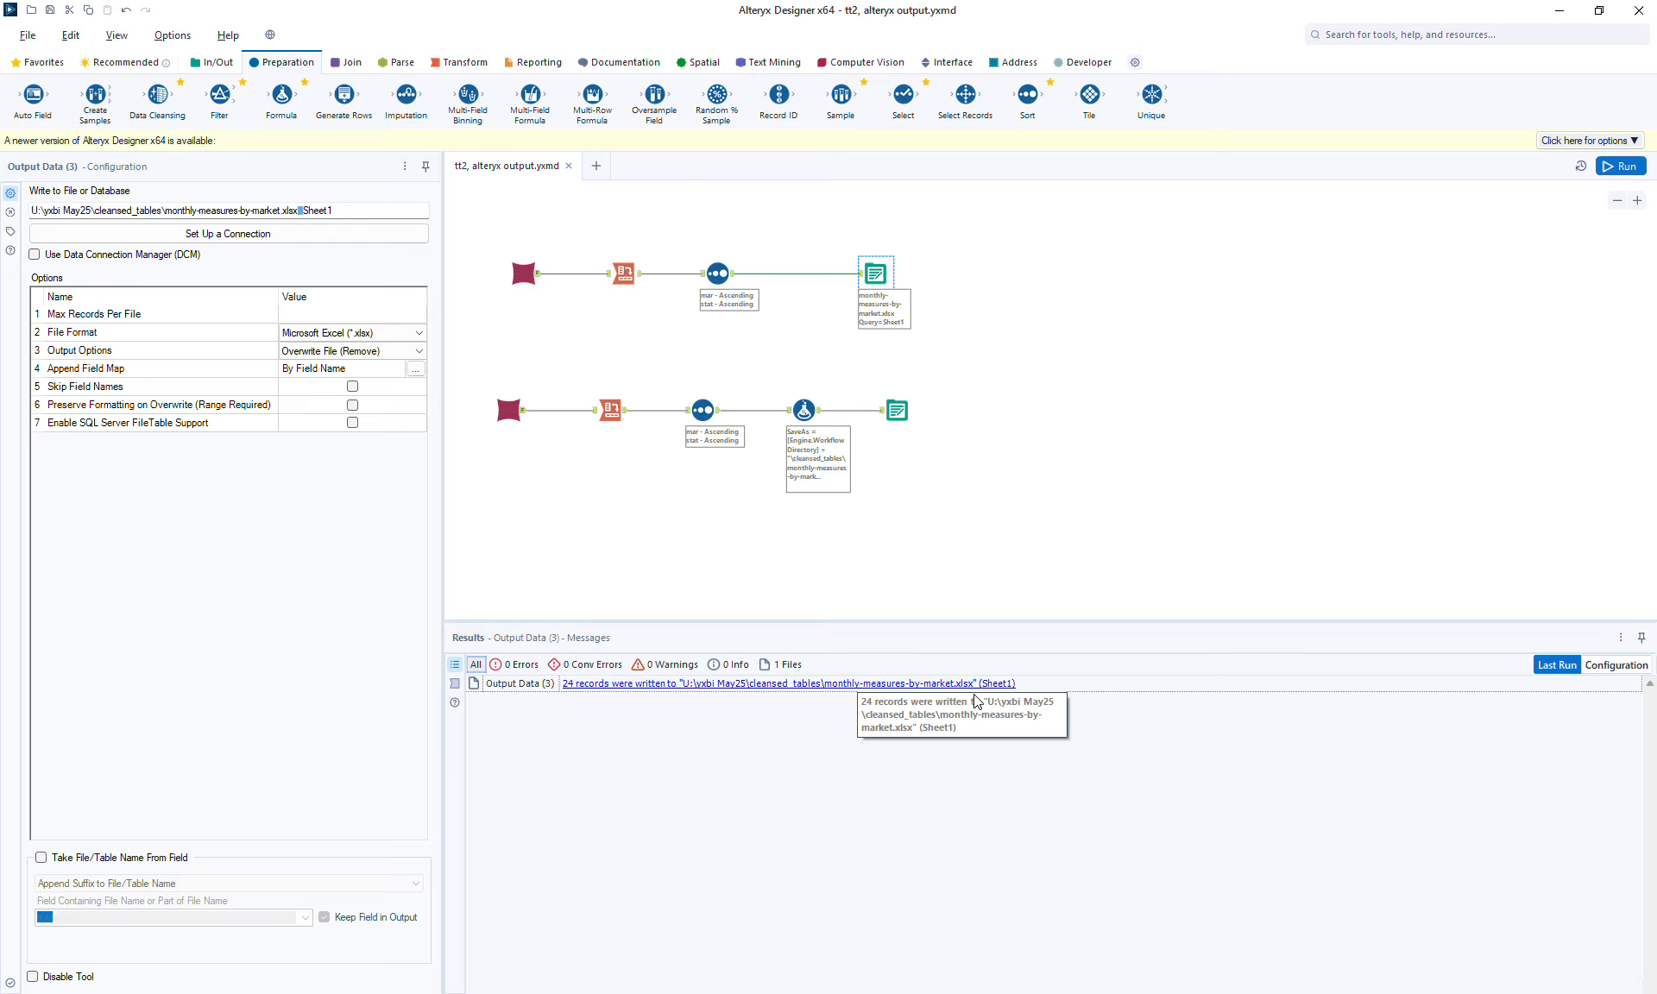
{"action": "left_click", "coordinate": [898, 418]}
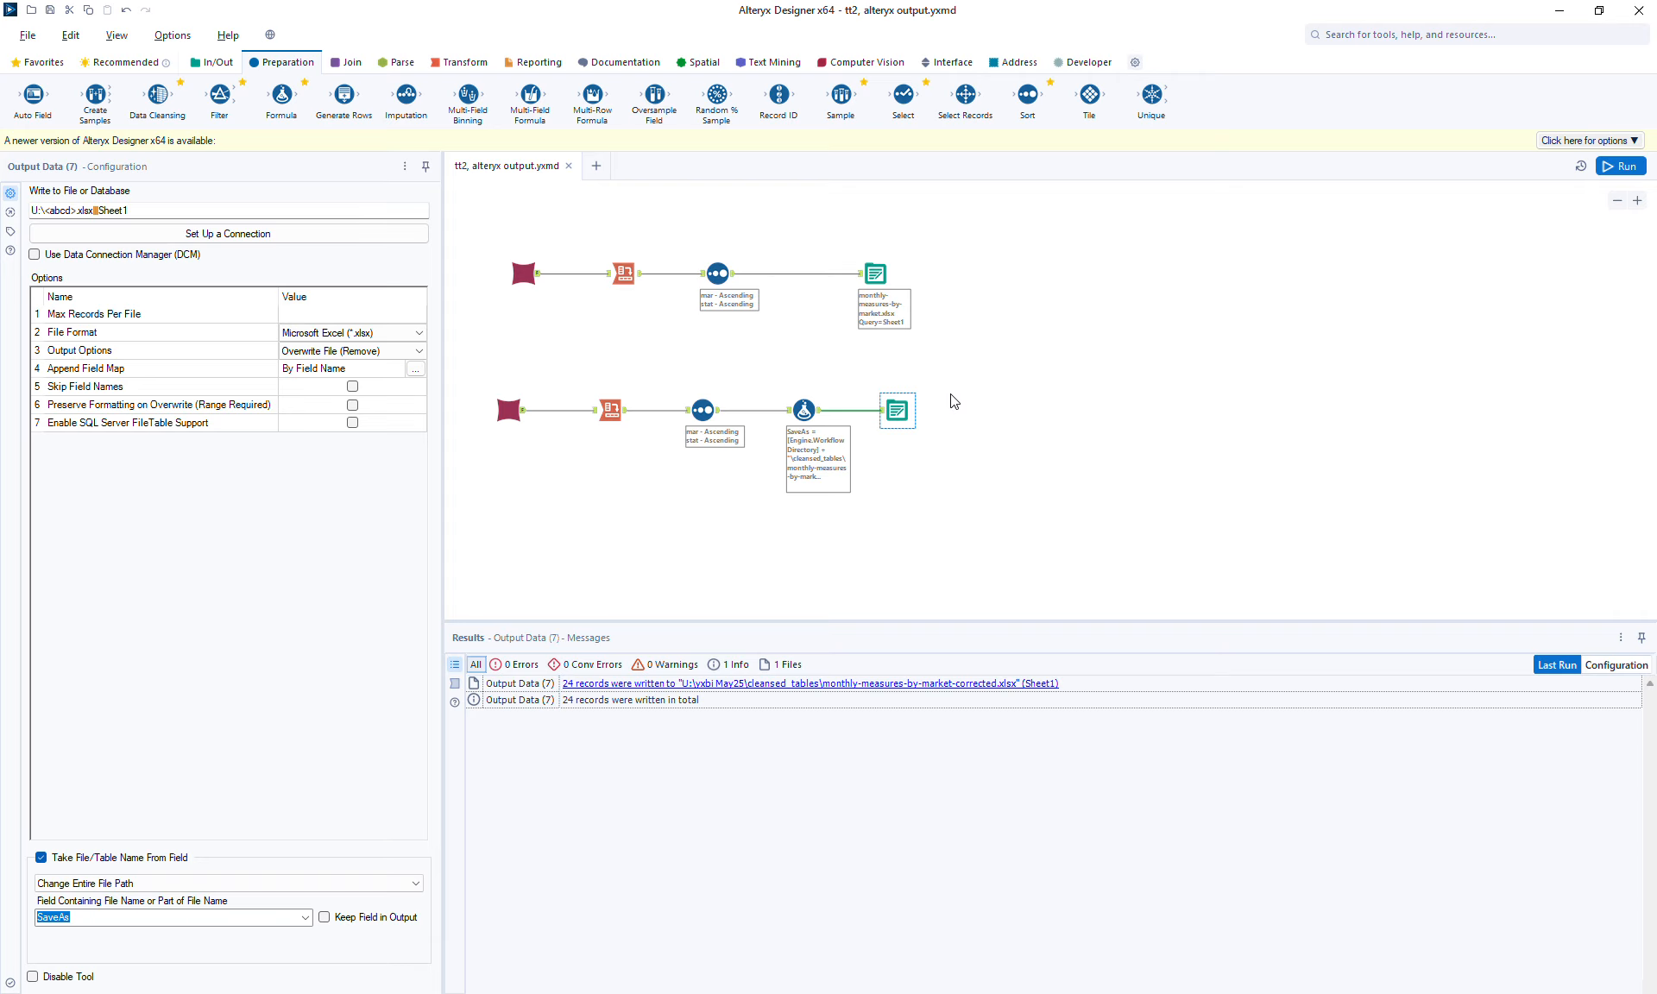
{"action": "left_click", "coordinate": [876, 275]}
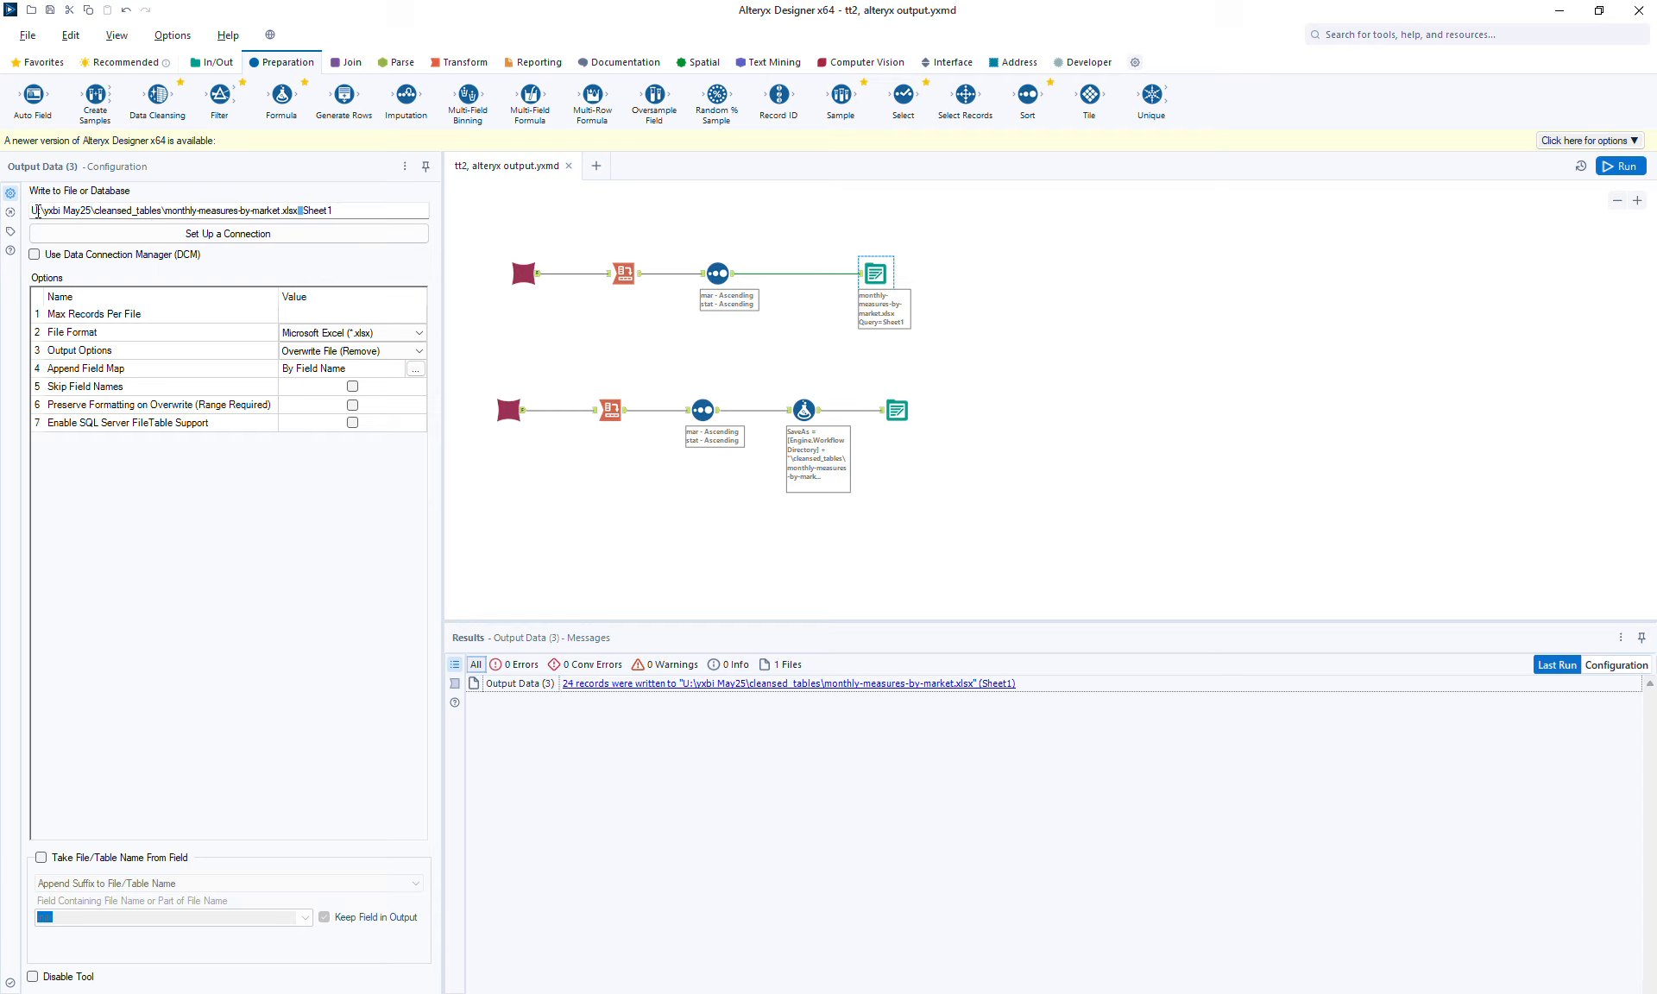
{"action": "left_click", "coordinate": [898, 410]}
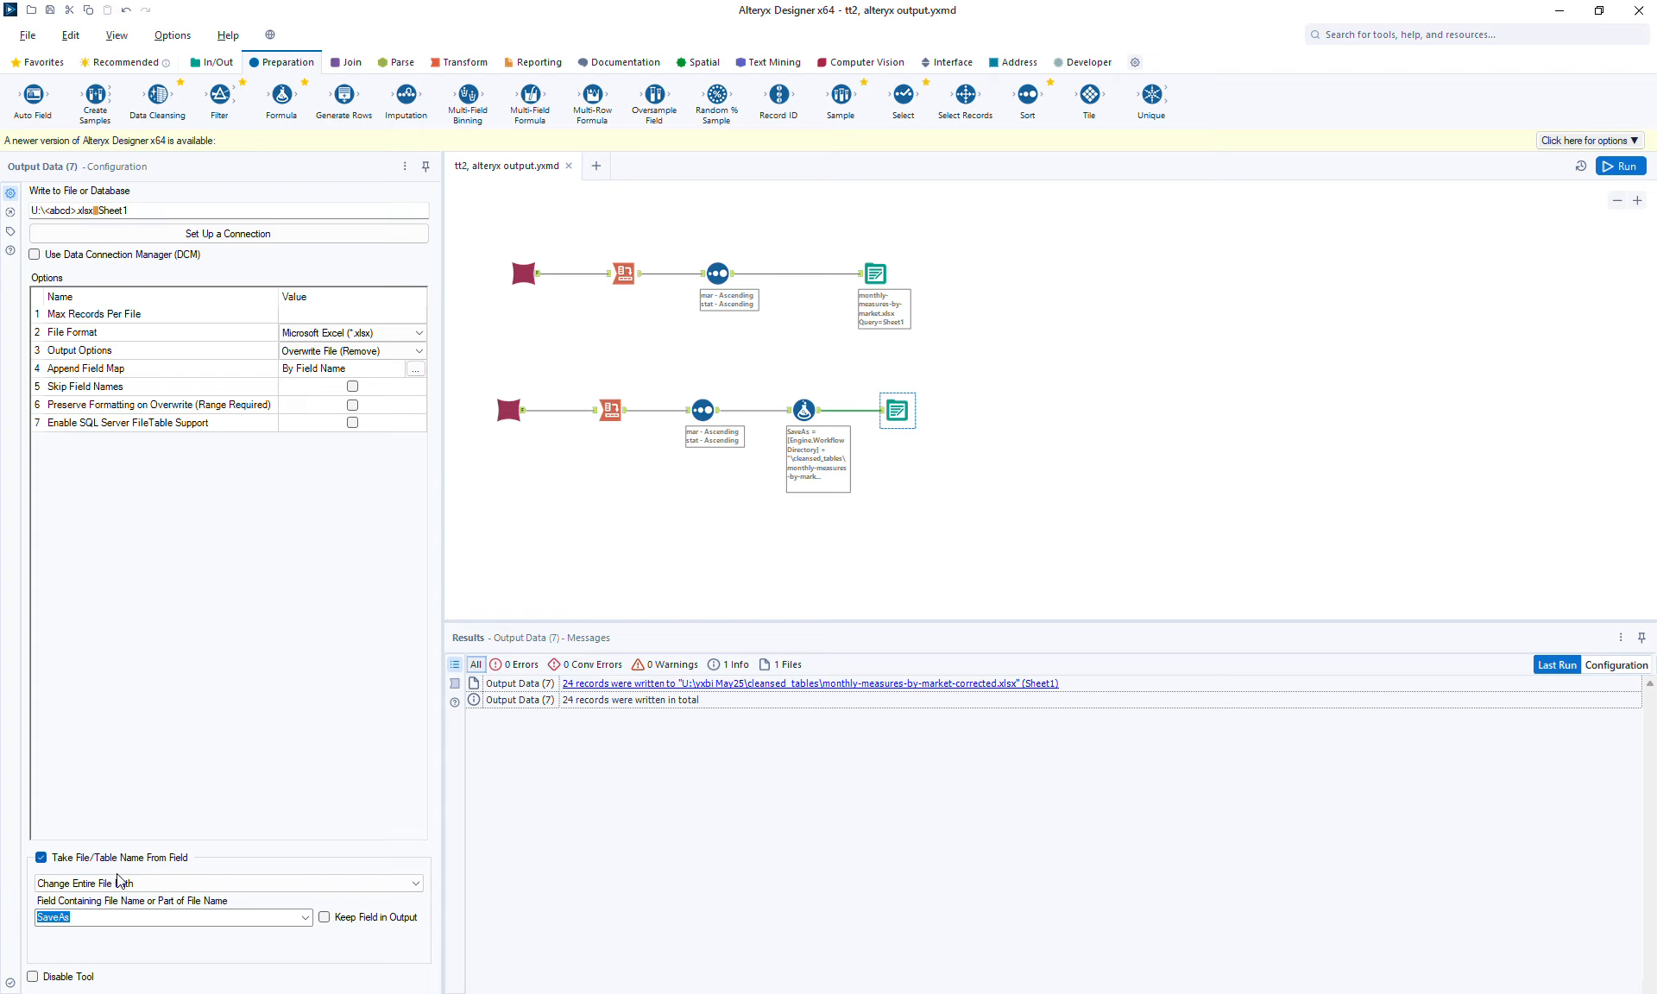
{"action": "left_click", "coordinate": [802, 405]}
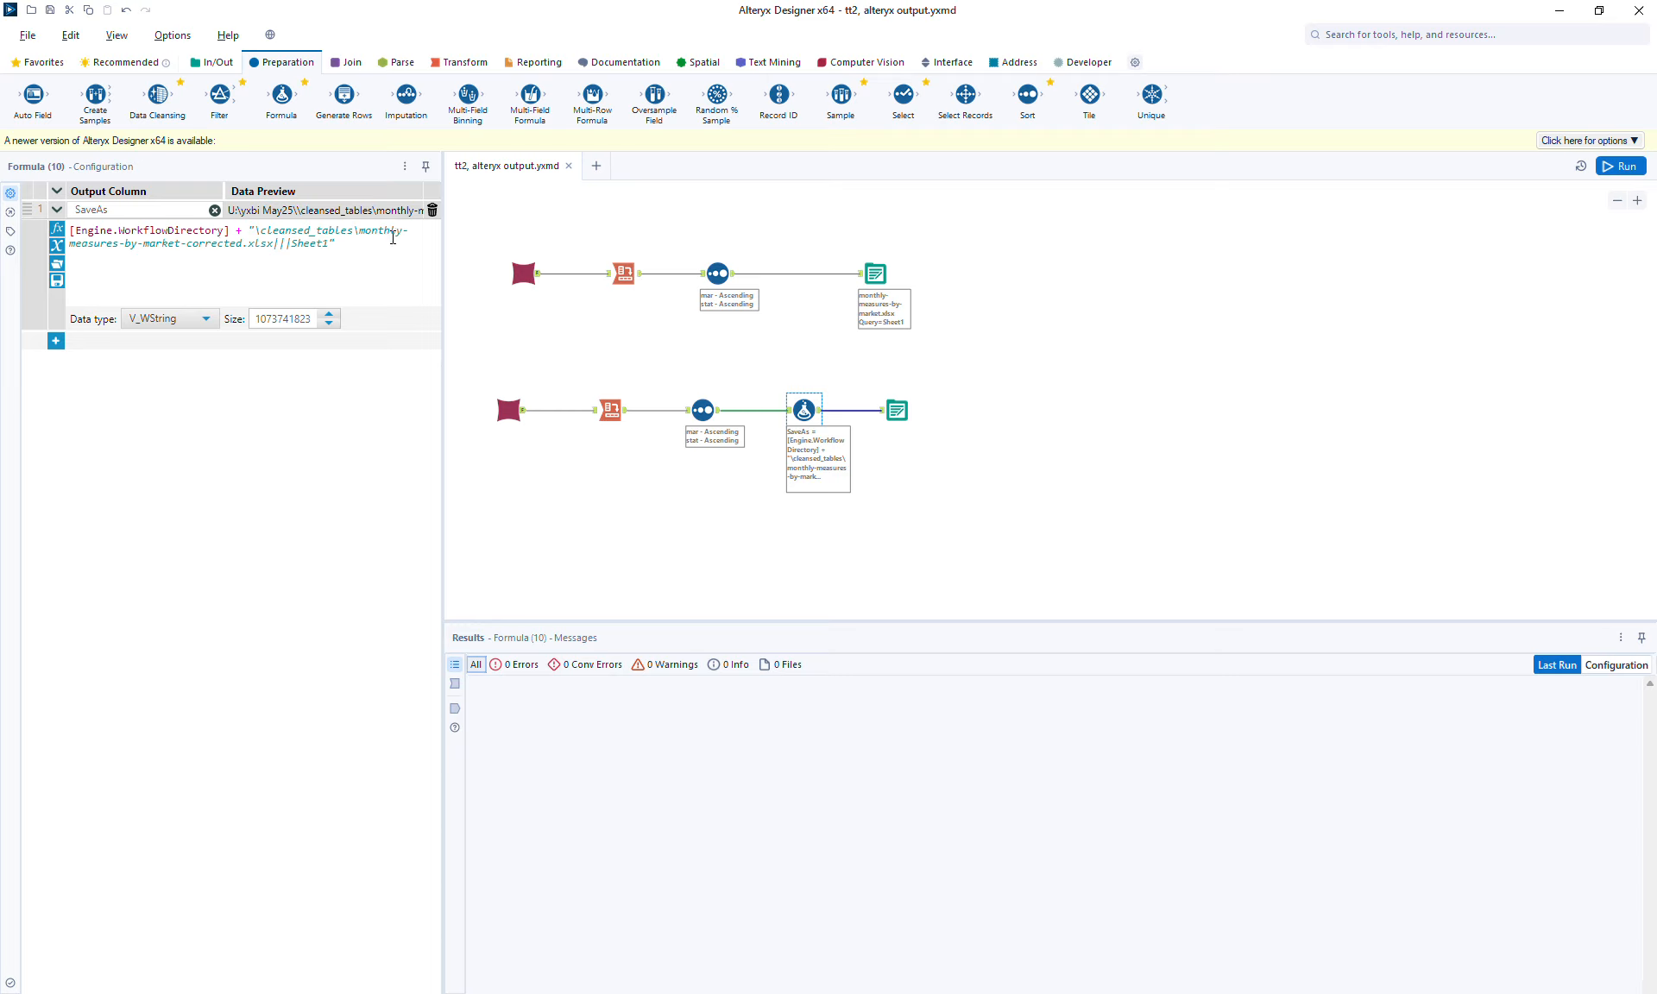
Review the Formula tool's SaveAs expression, rerun the workflow, and recheck both Output Data tools' settings.
{"action": "left_click", "coordinate": [326, 232]}
{"action": "double_click", "coordinate": [326, 232]}
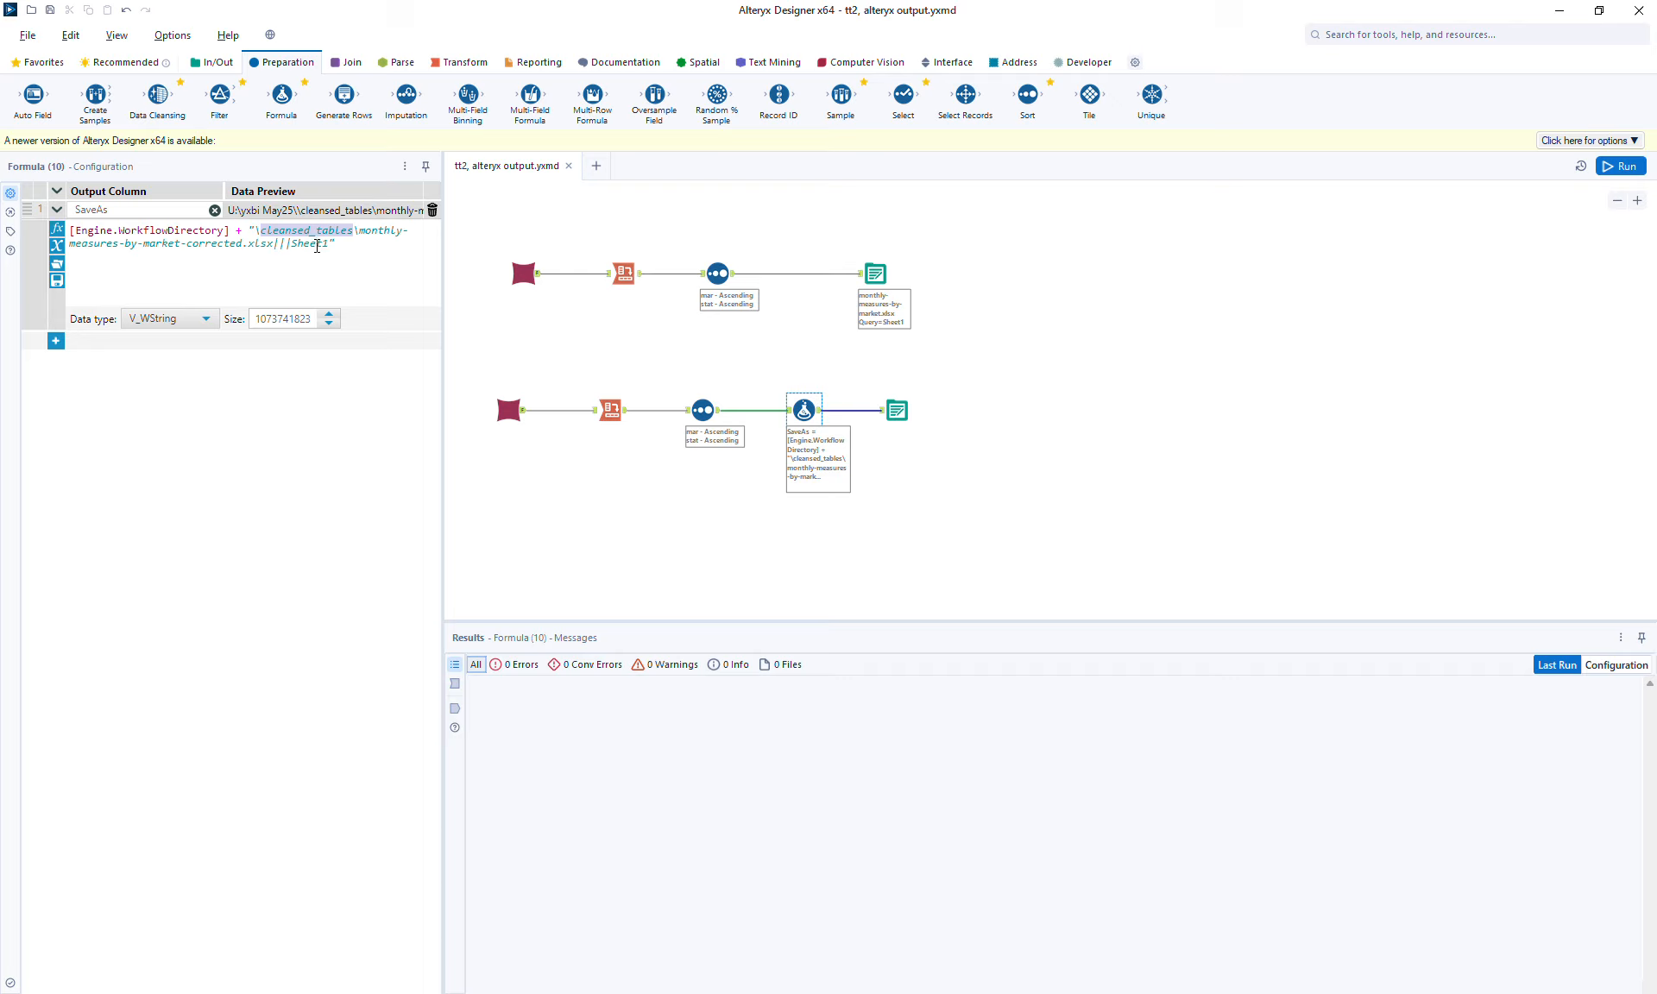
{"action": "left_click", "coordinate": [362, 229]}
{"action": "left_click", "coordinate": [1280, 374]}
{"action": "key", "text": "ctrl+r"}
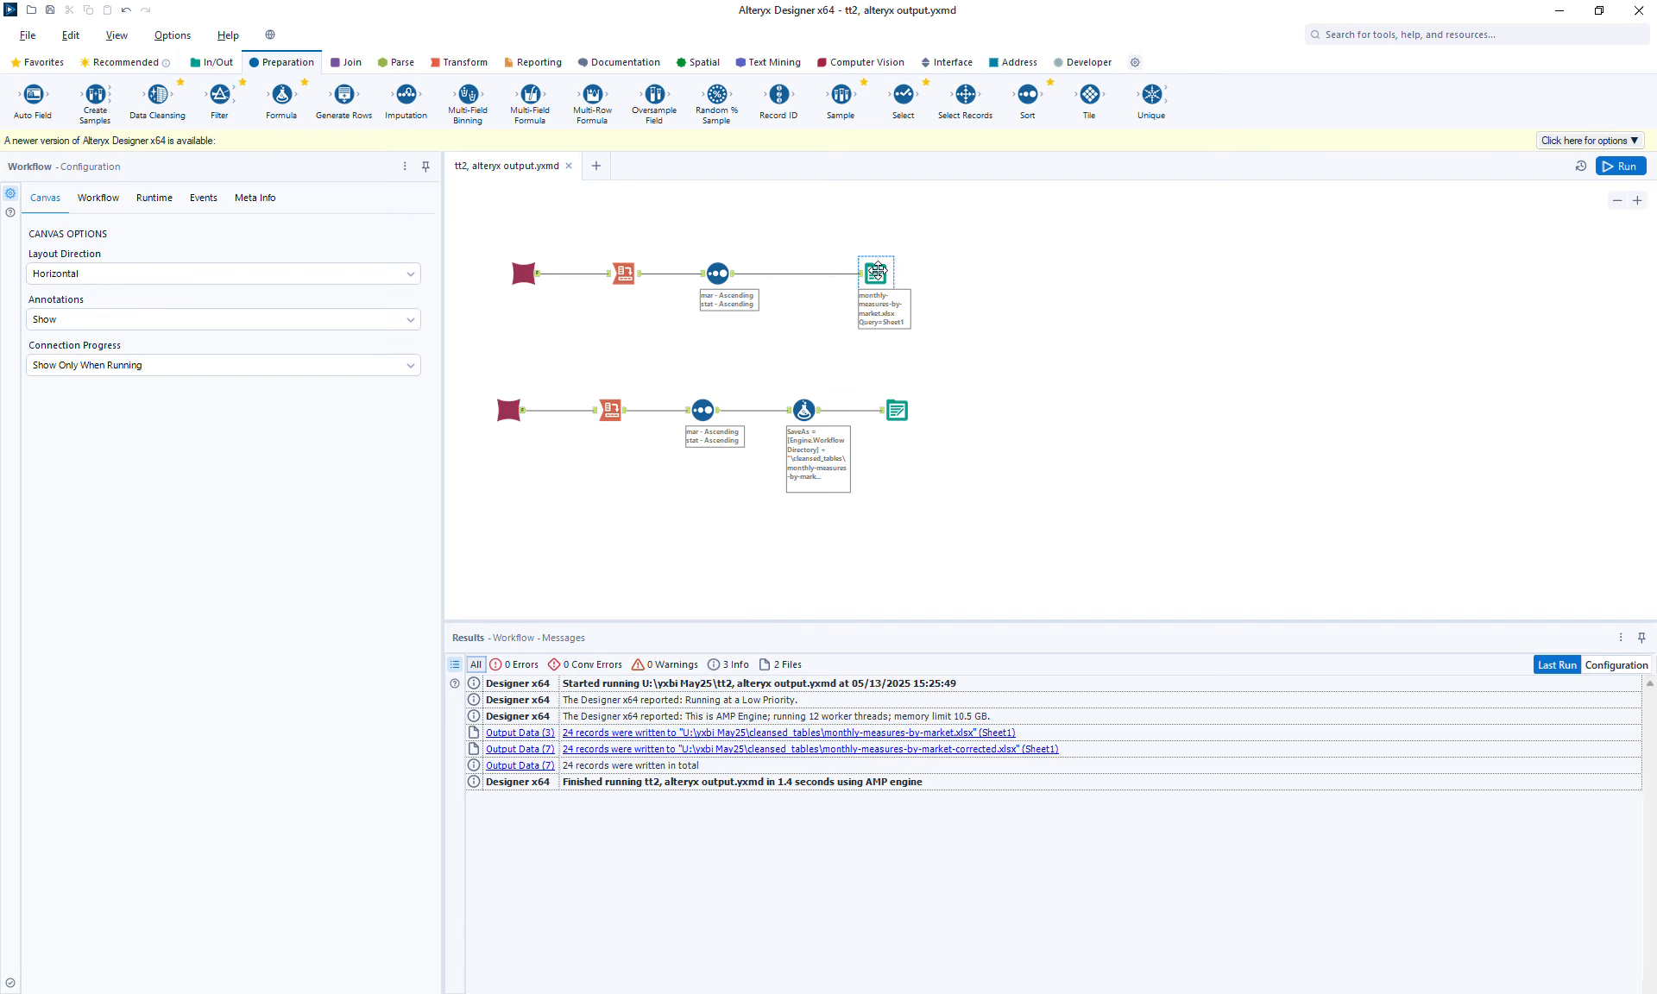
{"action": "left_click", "coordinate": [878, 269]}
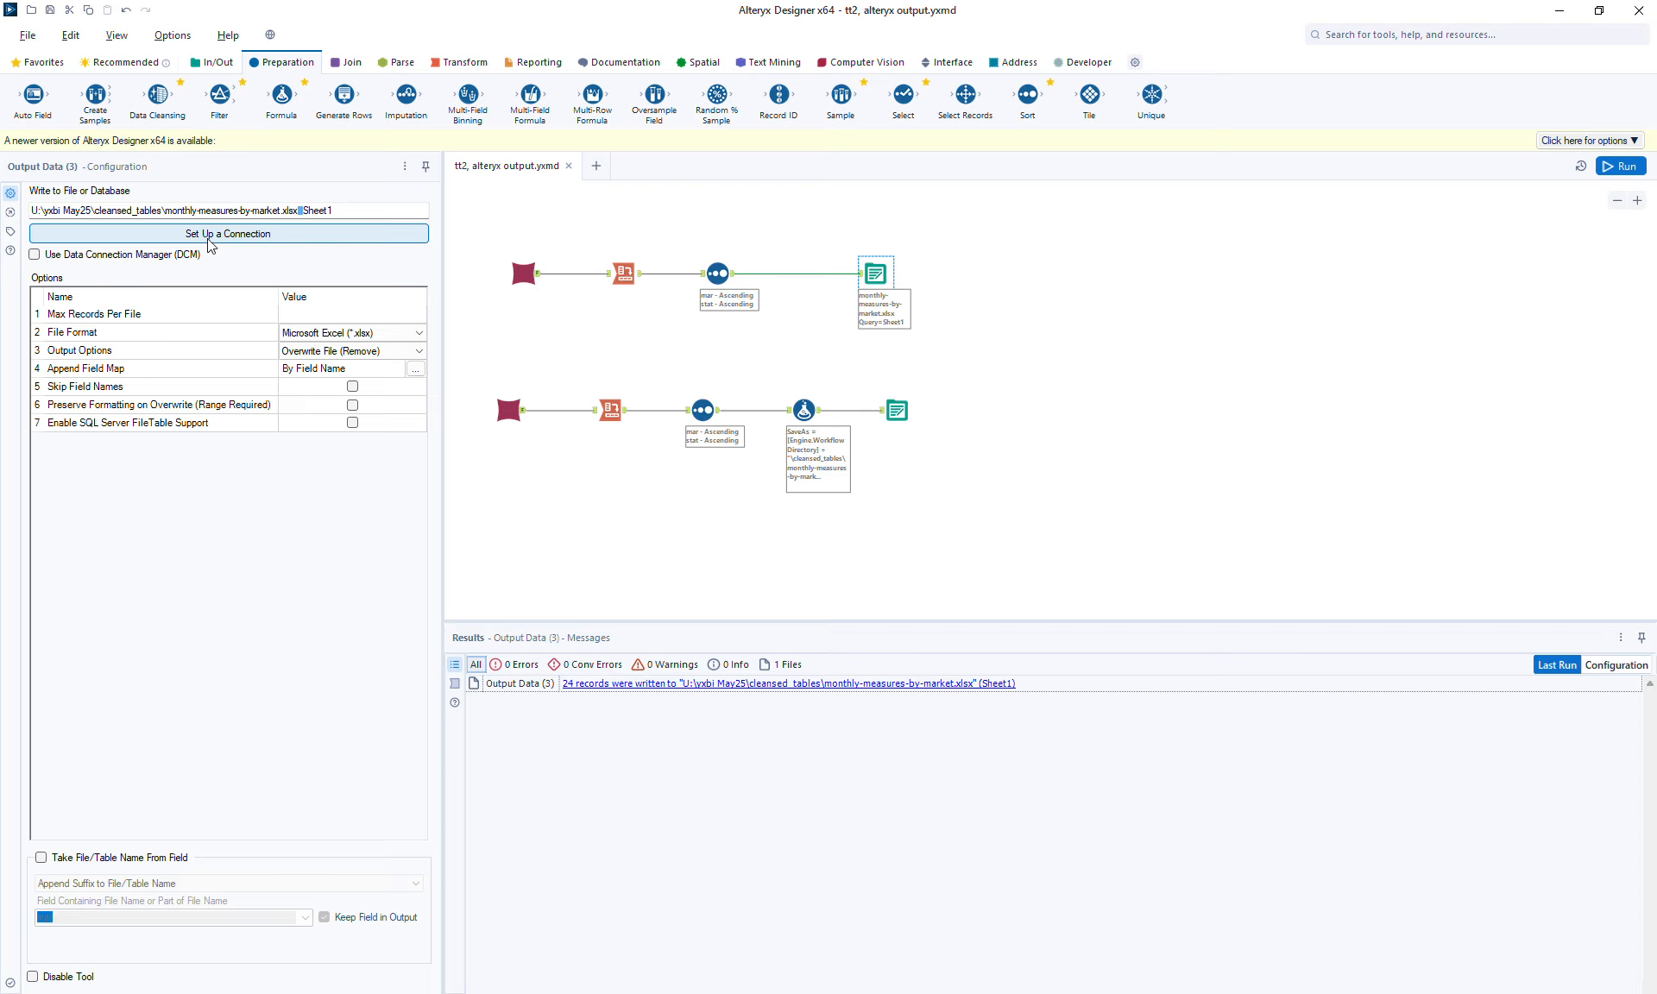
{"action": "left_click", "coordinate": [899, 413]}
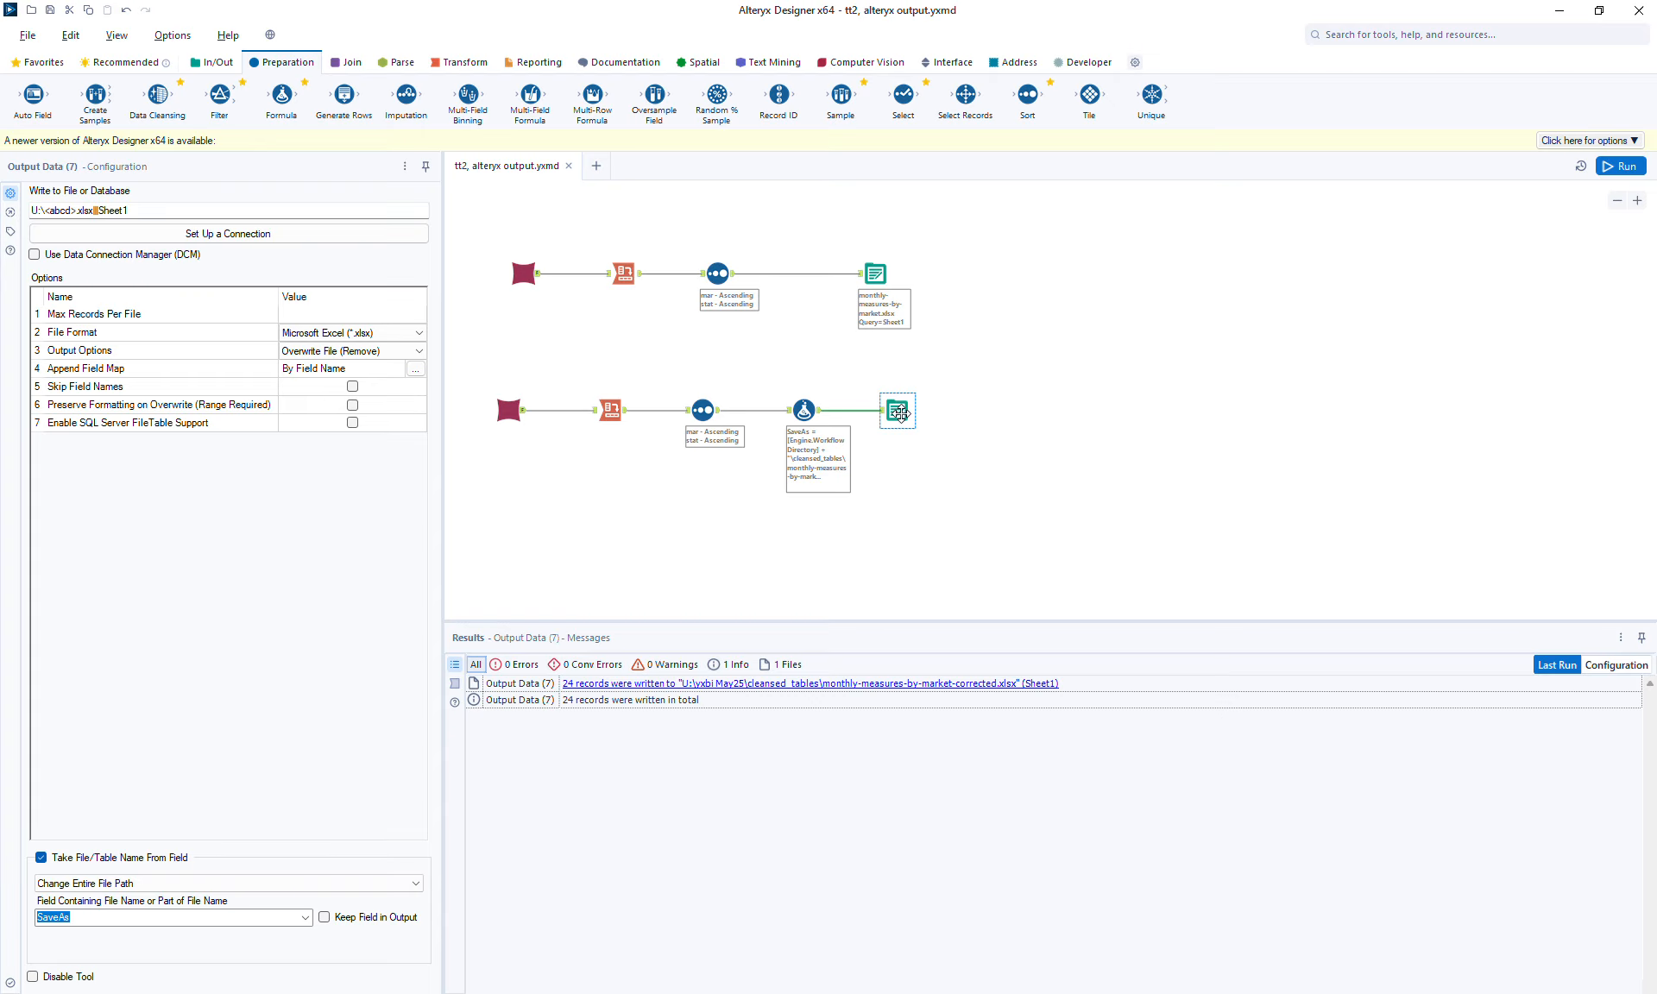
{"action": "left_click", "coordinate": [803, 411]}
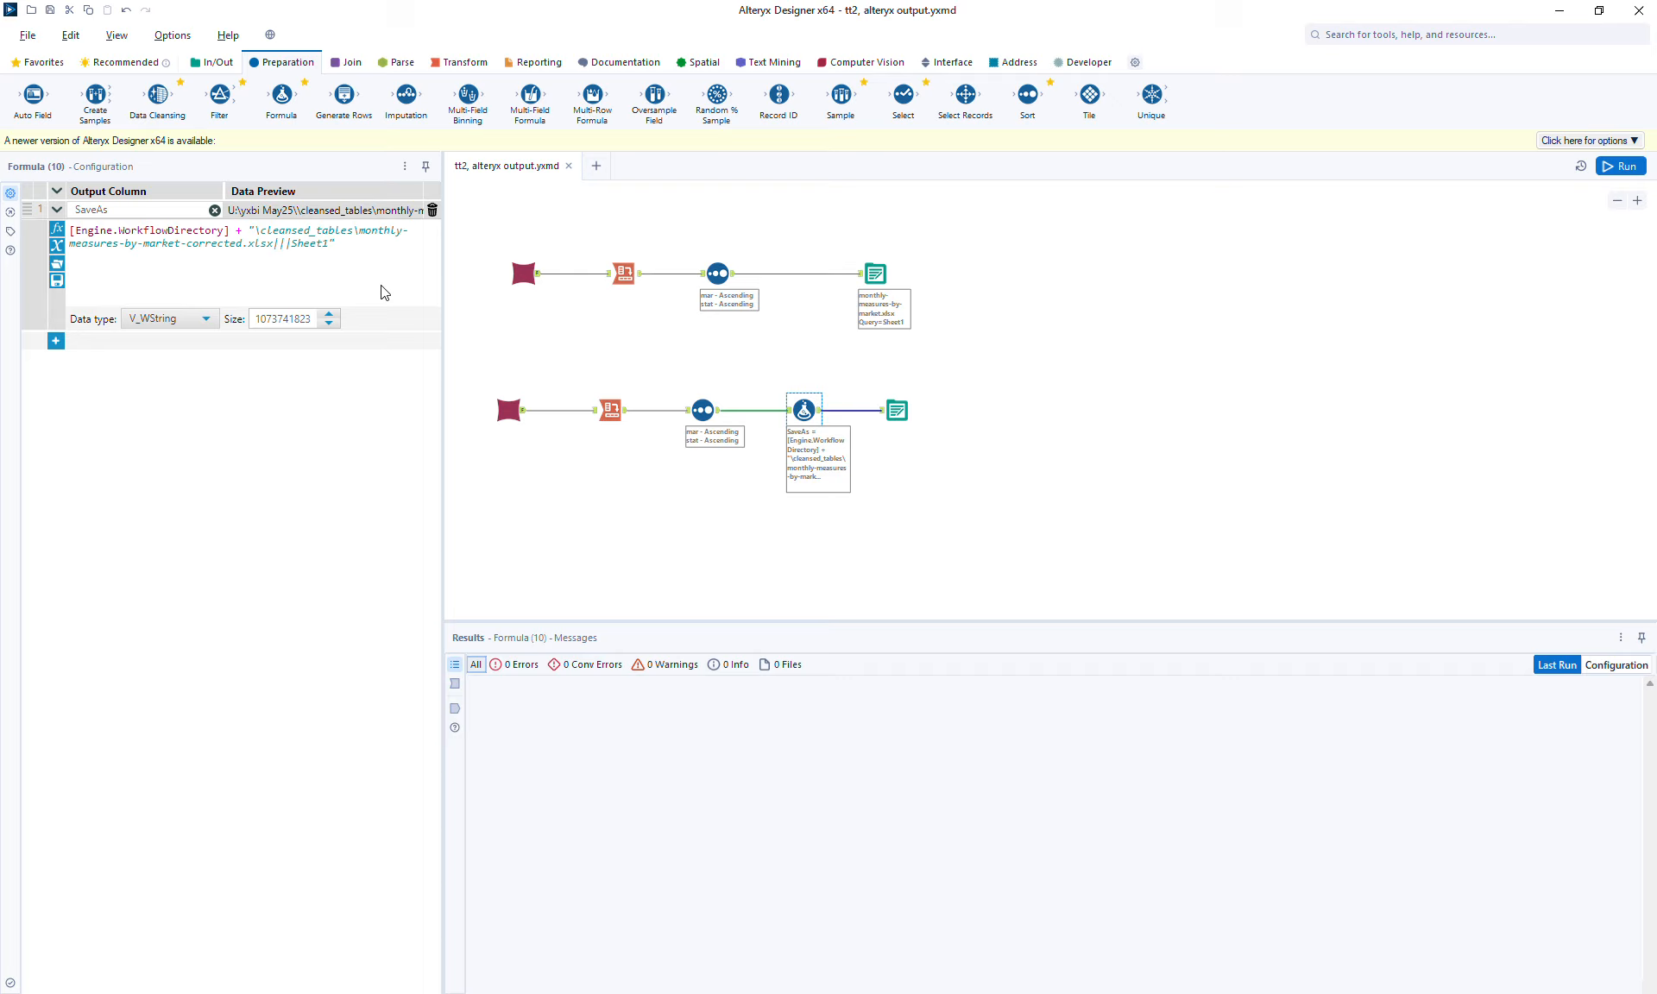
{"action": "left_click", "coordinate": [894, 408]}
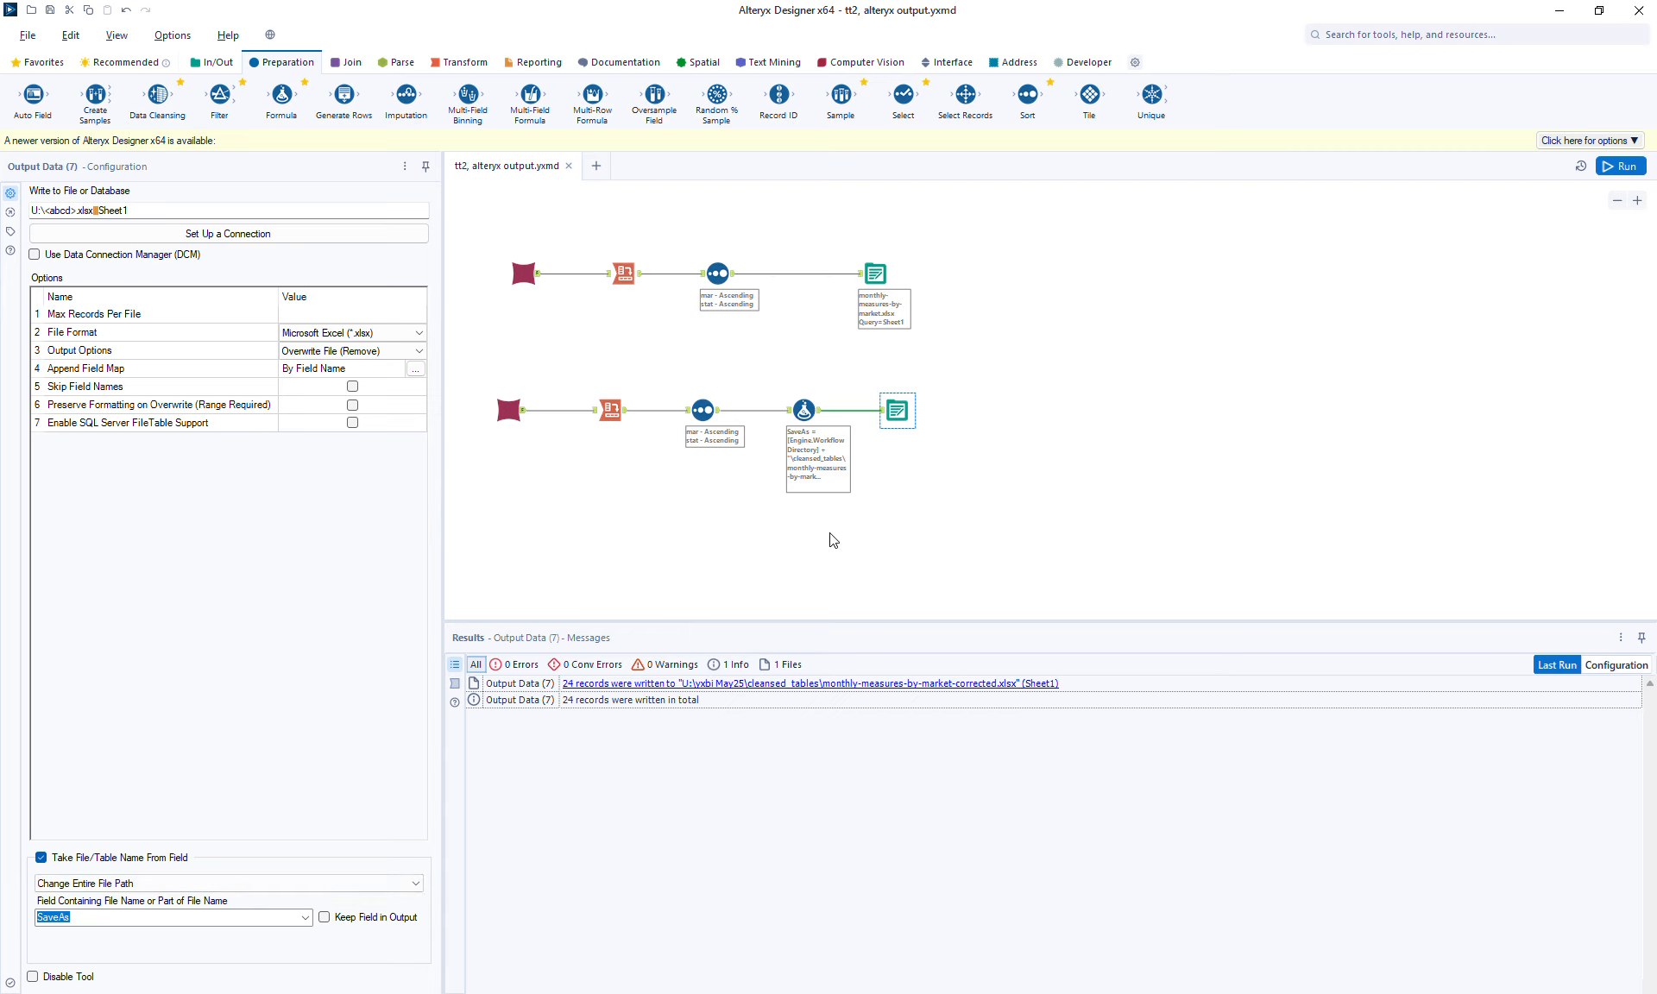
{"action": "left_click", "coordinate": [1189, 244]}
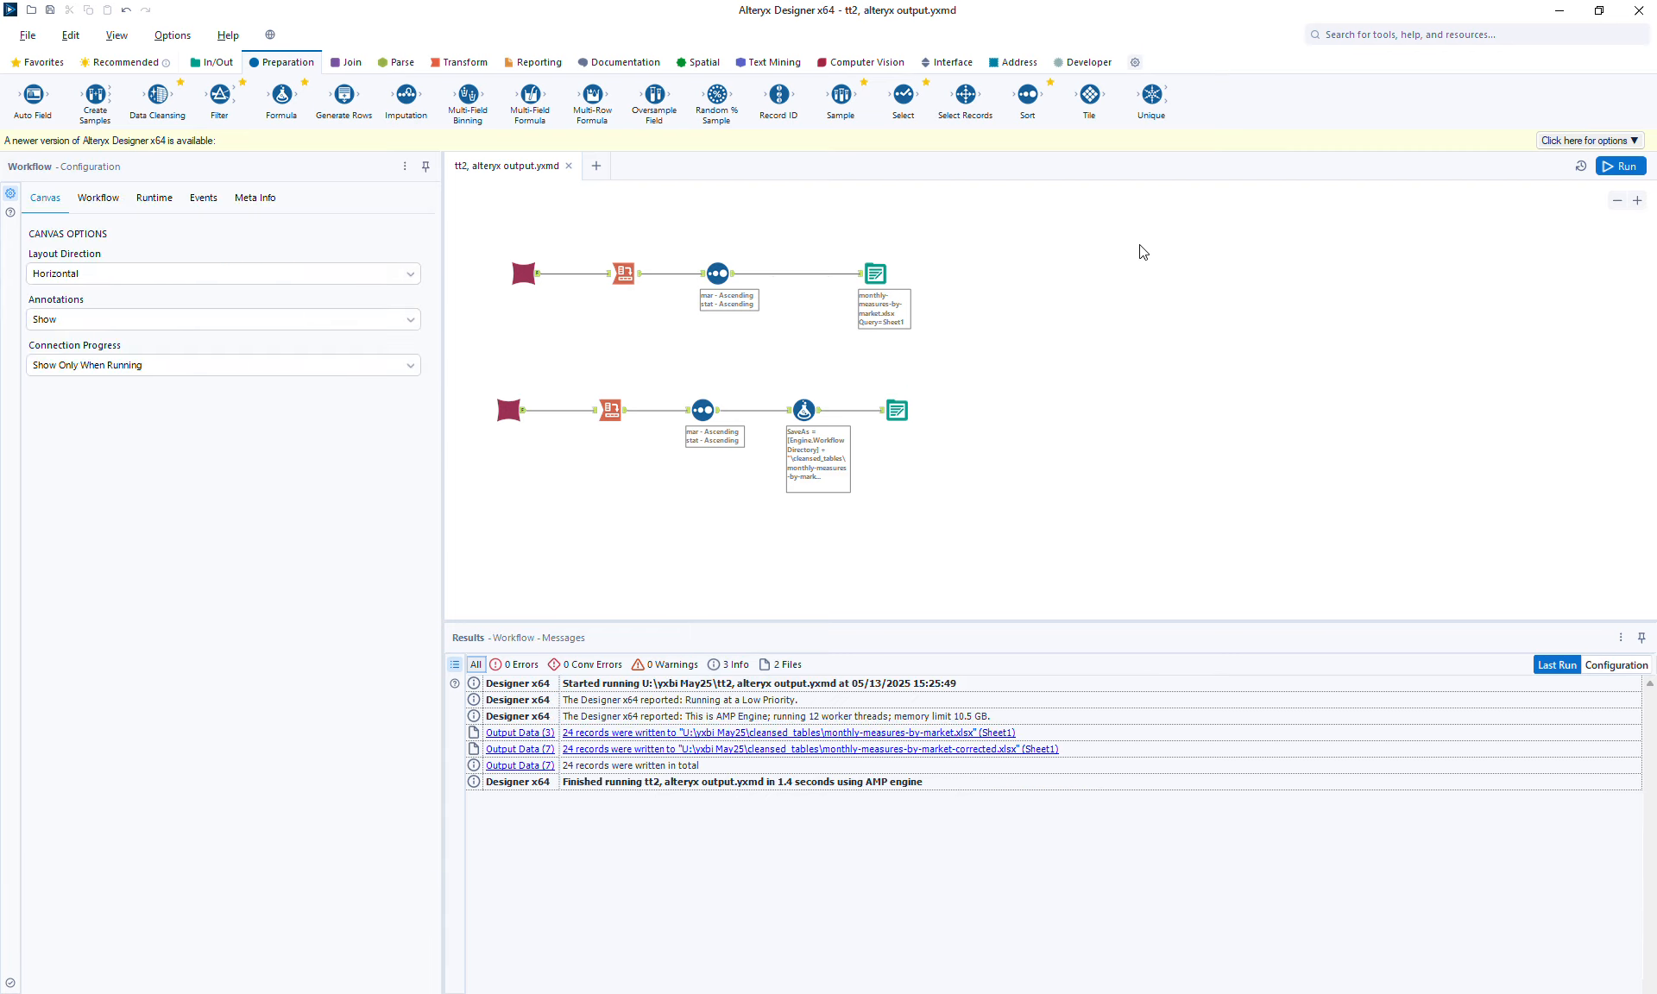
Copy the upper row of tools and paste a duplicate of it onto the canvas.
{"action": "left_click_drag", "start_coordinate": [472, 240], "coordinate": [973, 363]}
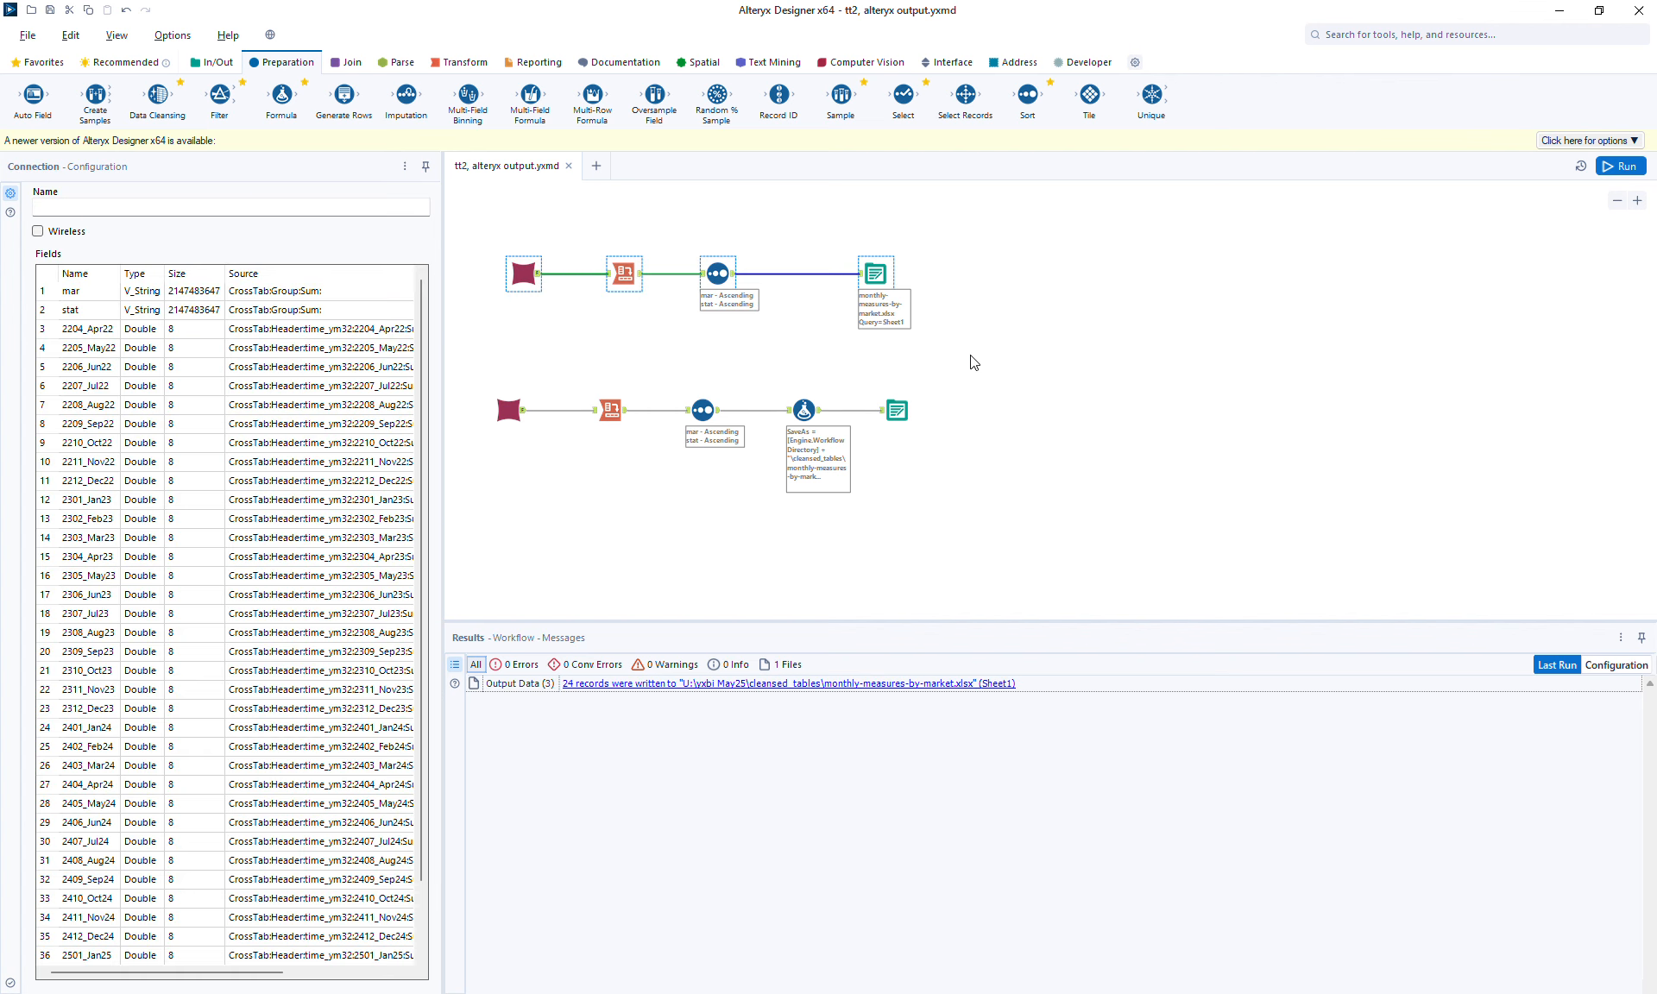
{"action": "key", "text": "ctrl+r"}
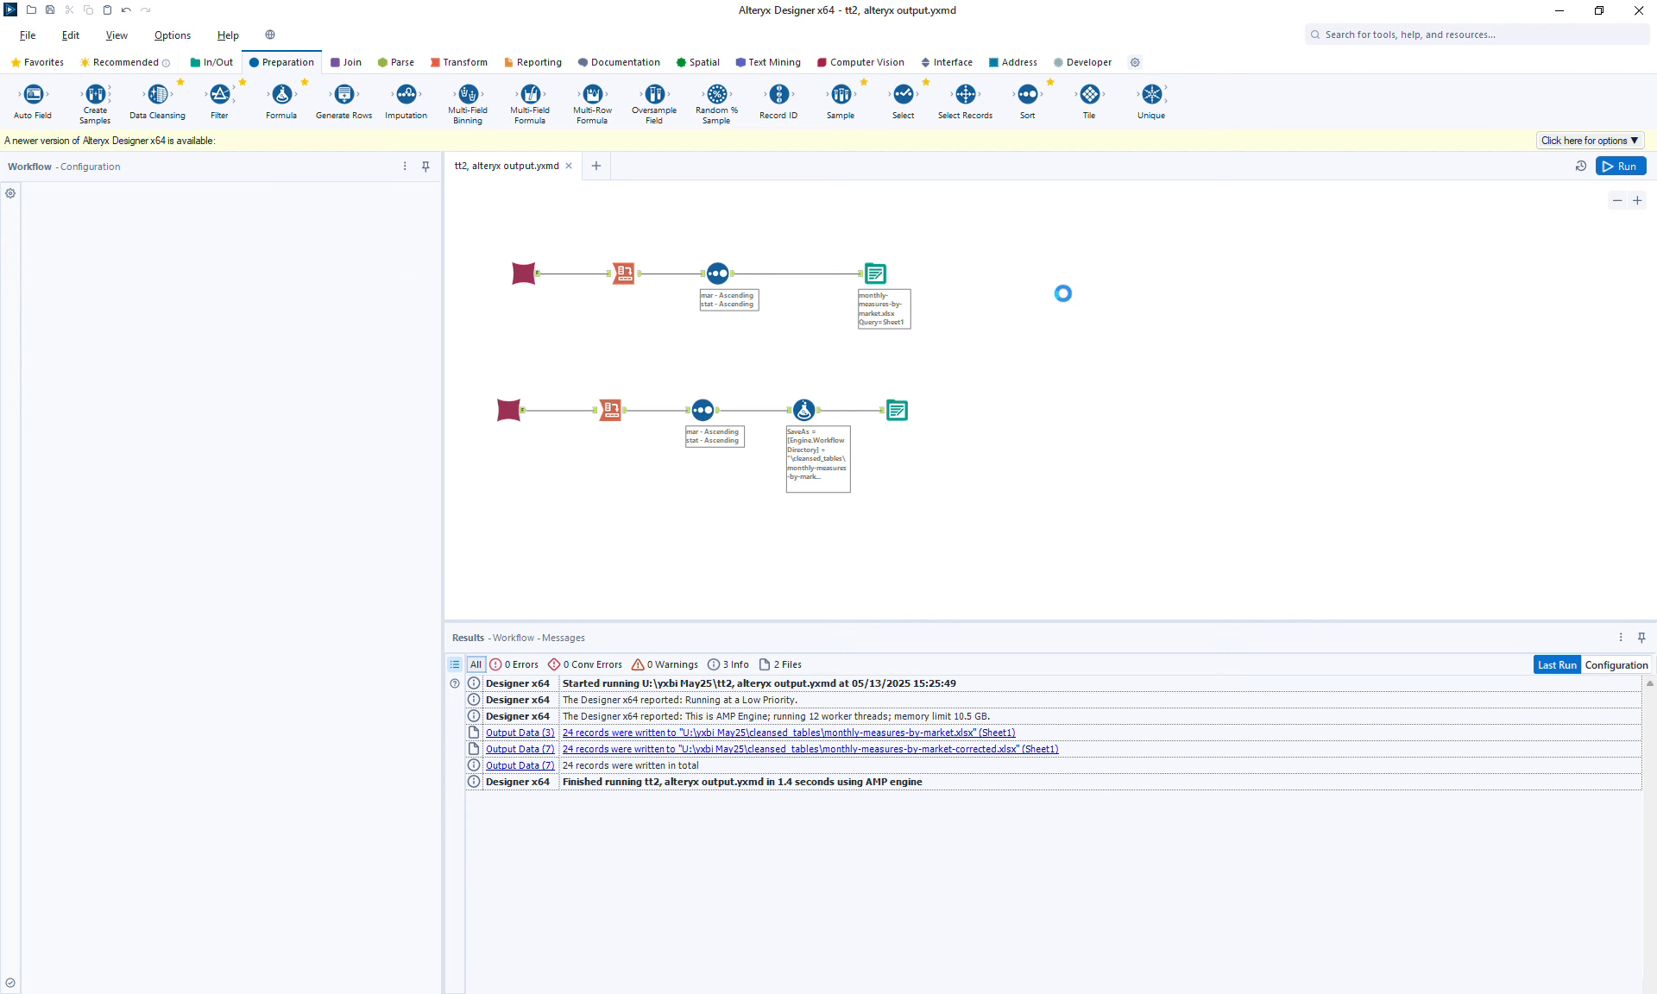
{"action": "key", "text": "ctrl+v"}
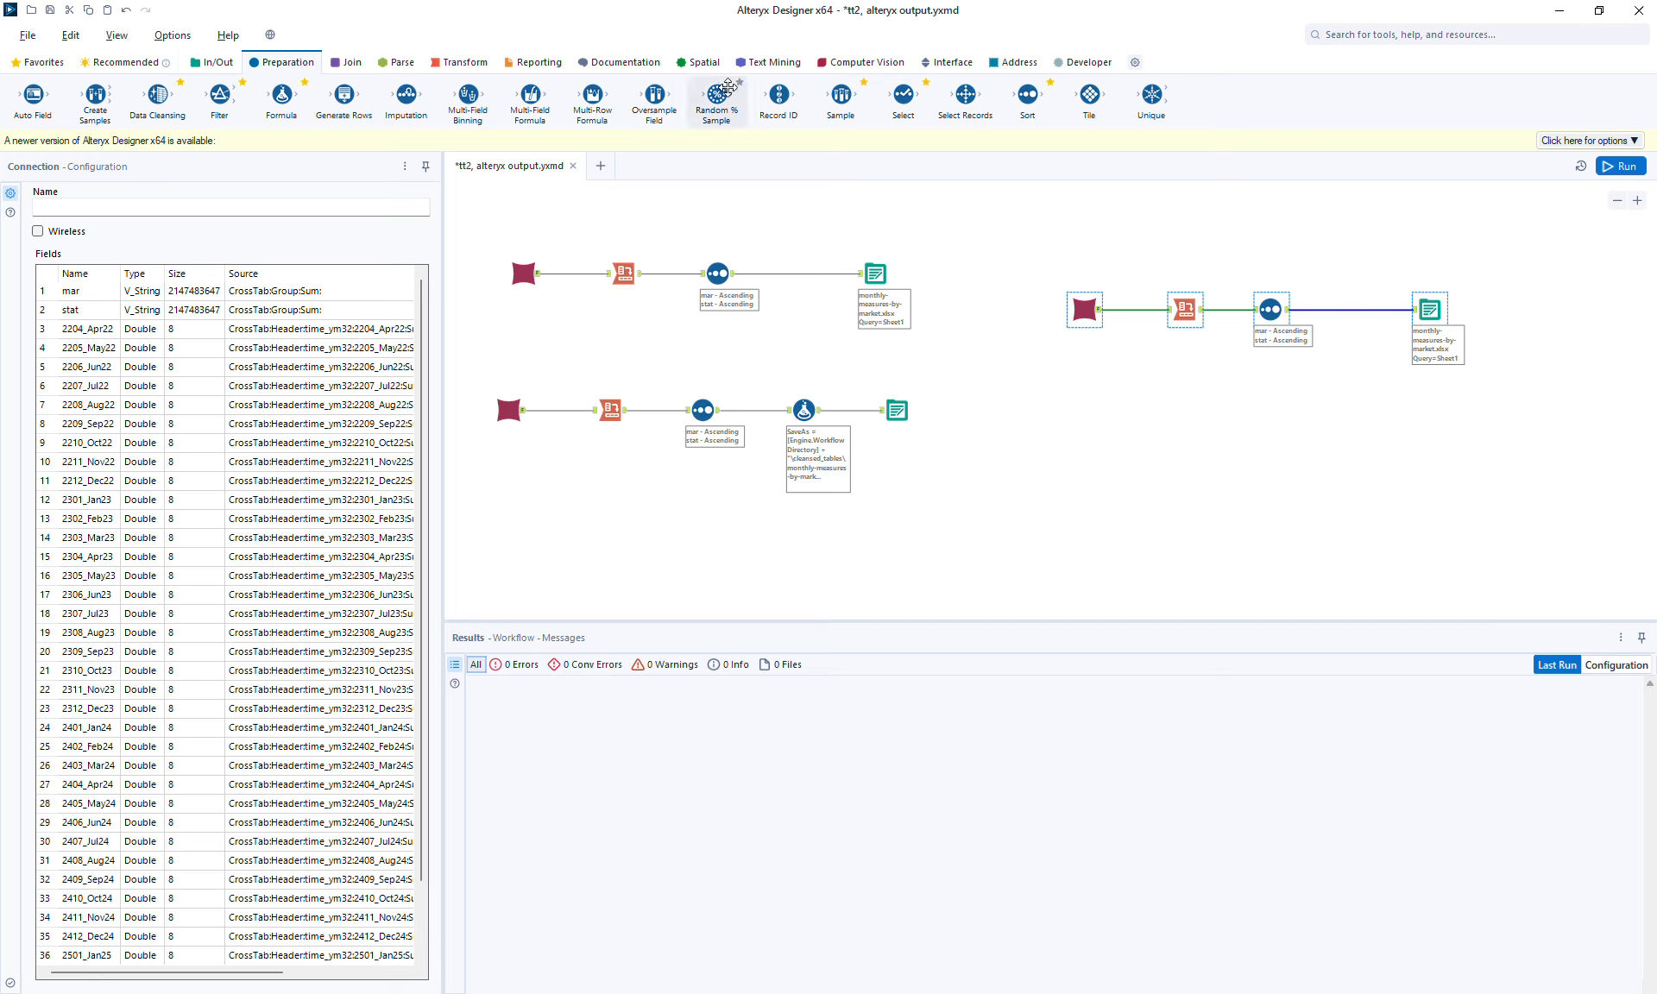
Insert a Formula tool between the Sort and Output Data tools of the pasted row and add an output column named SaveAs.
{"action": "left_click_drag", "start_coordinate": [279, 107], "coordinate": [1357, 319]}
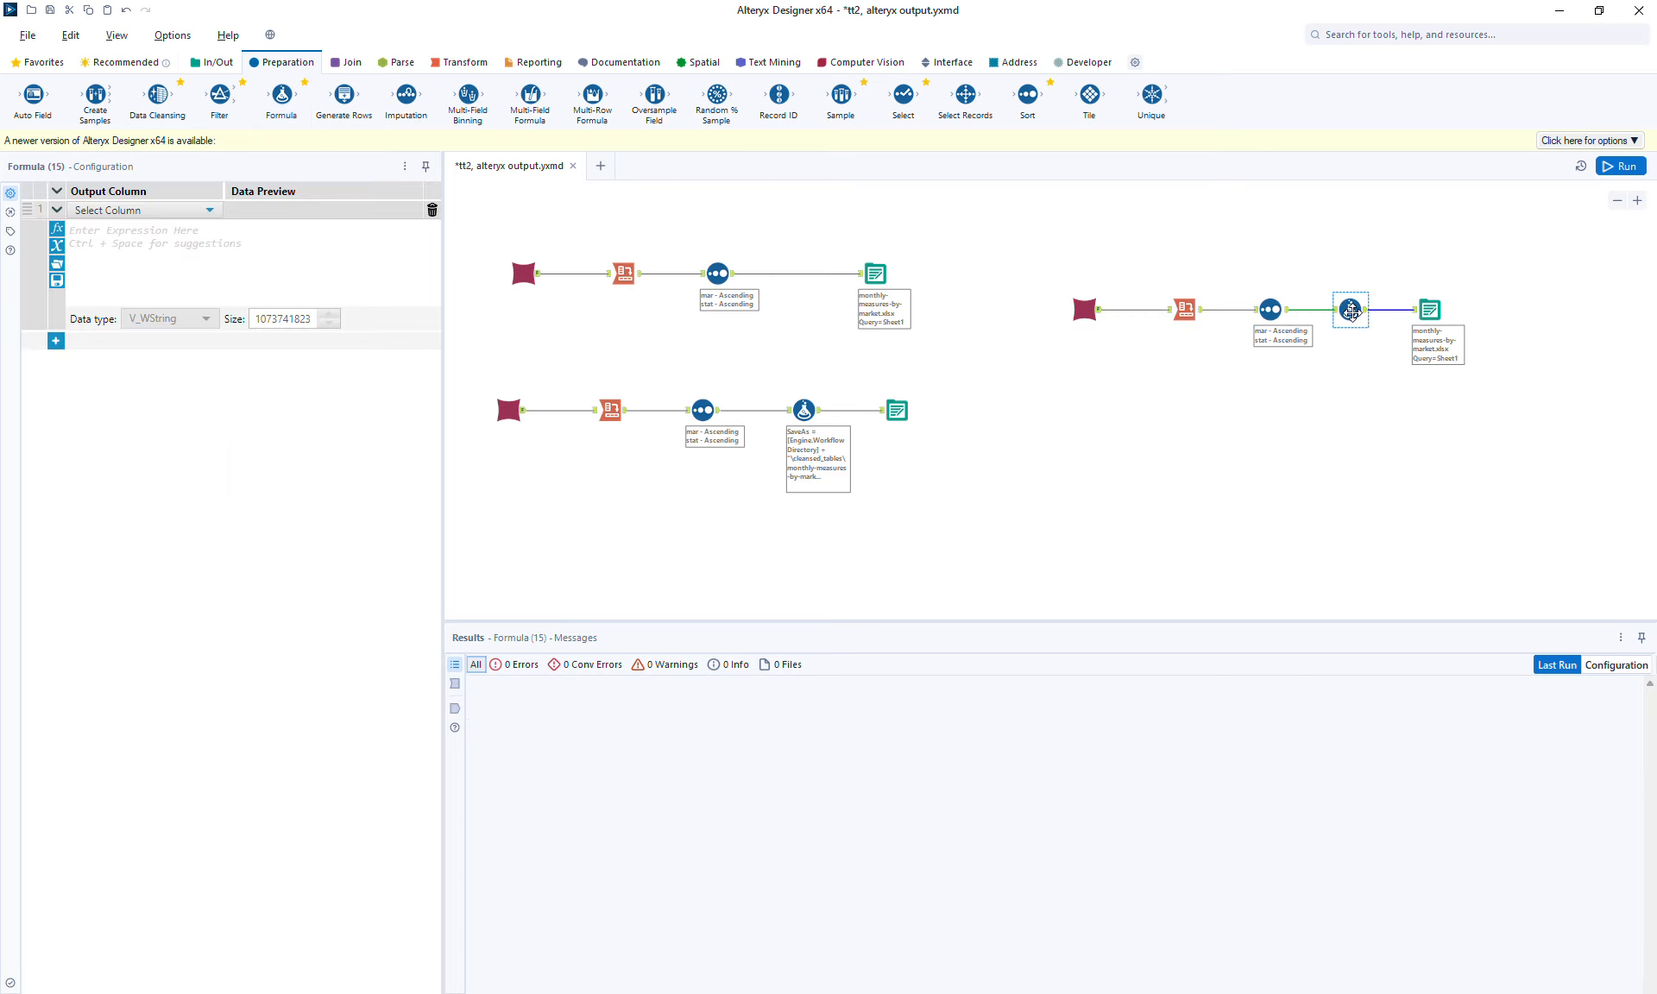
{"action": "left_click", "coordinate": [157, 211]}
{"action": "left_click", "coordinate": [102, 229]}
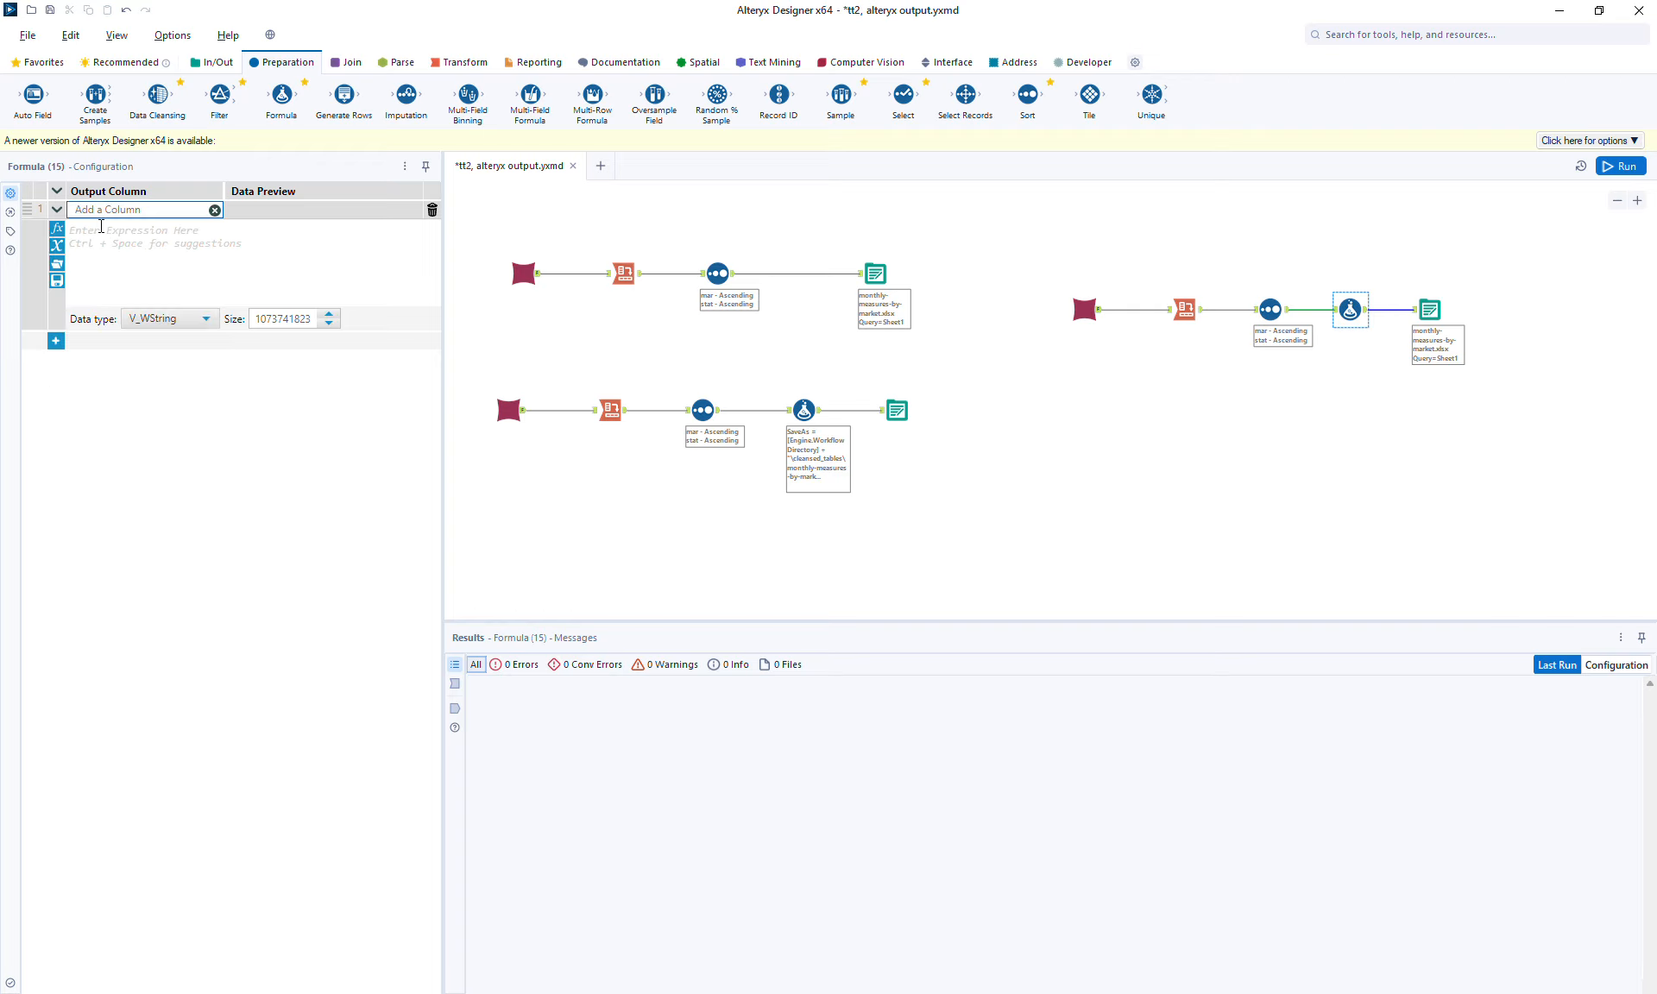
{"action": "type", "text": "SaveAs"}
{"action": "left_click", "coordinate": [158, 265]}
Copy the existing Formula tool's expression and paste it into the new Formula tool's SaveAs expression.
{"action": "left_click", "coordinate": [811, 418]}
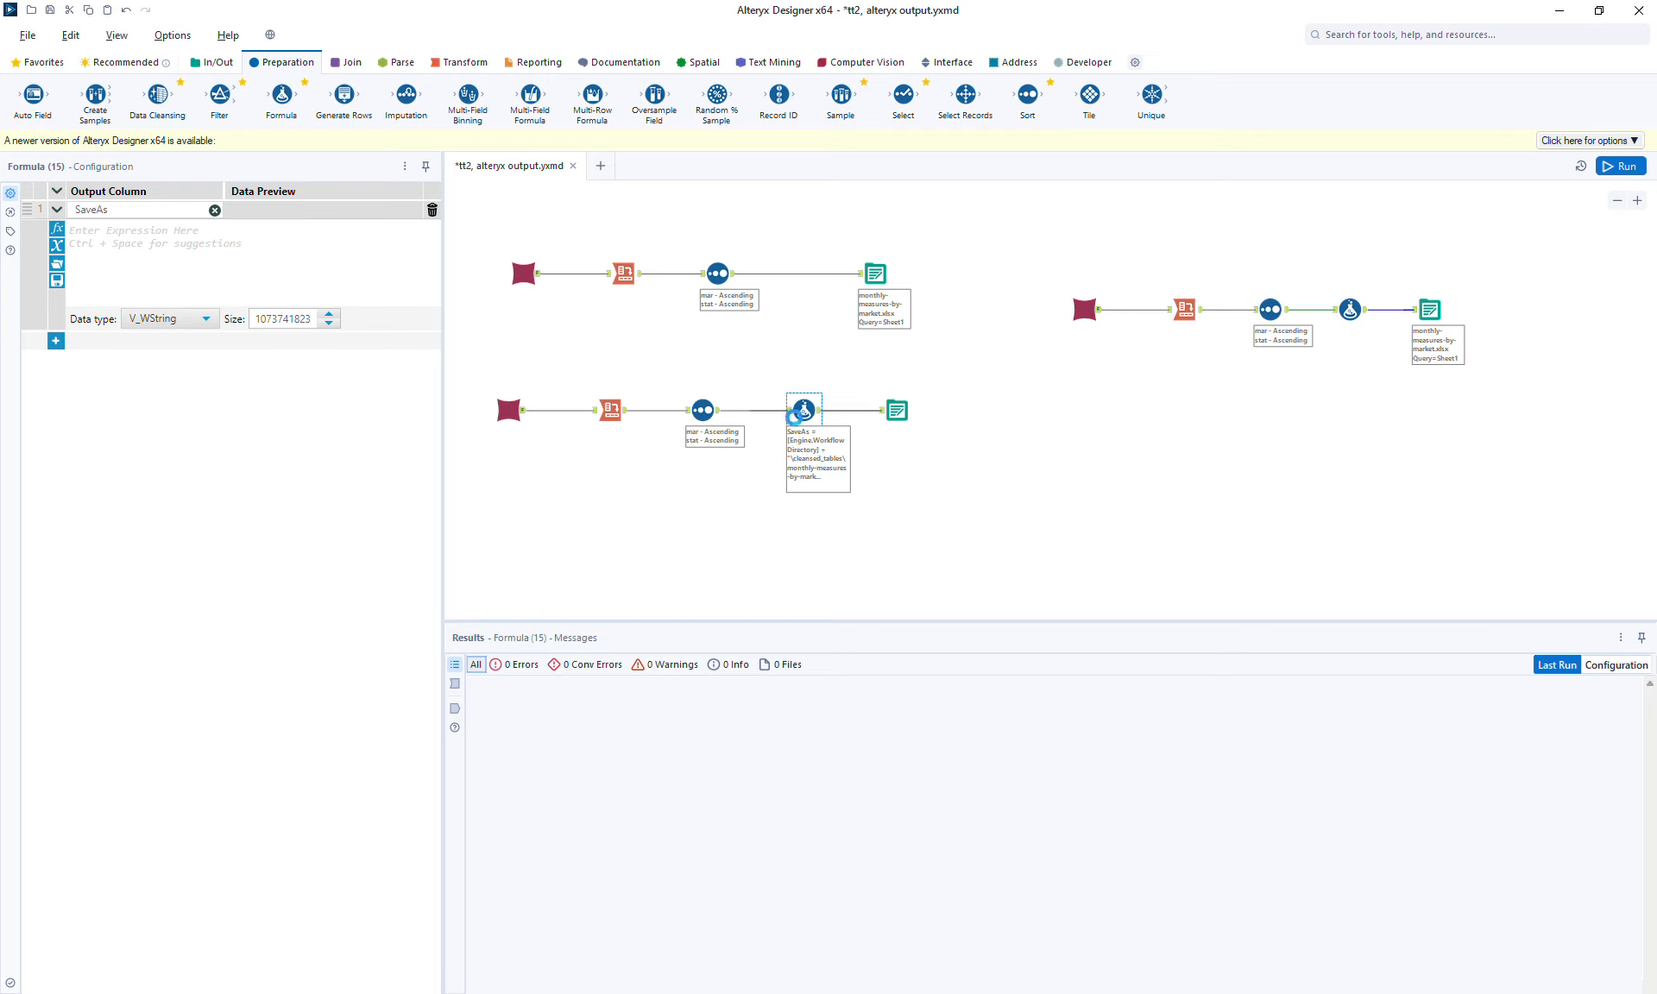
{"action": "key", "text": "ctrl+a"}
{"action": "key", "text": "ctrl+c"}
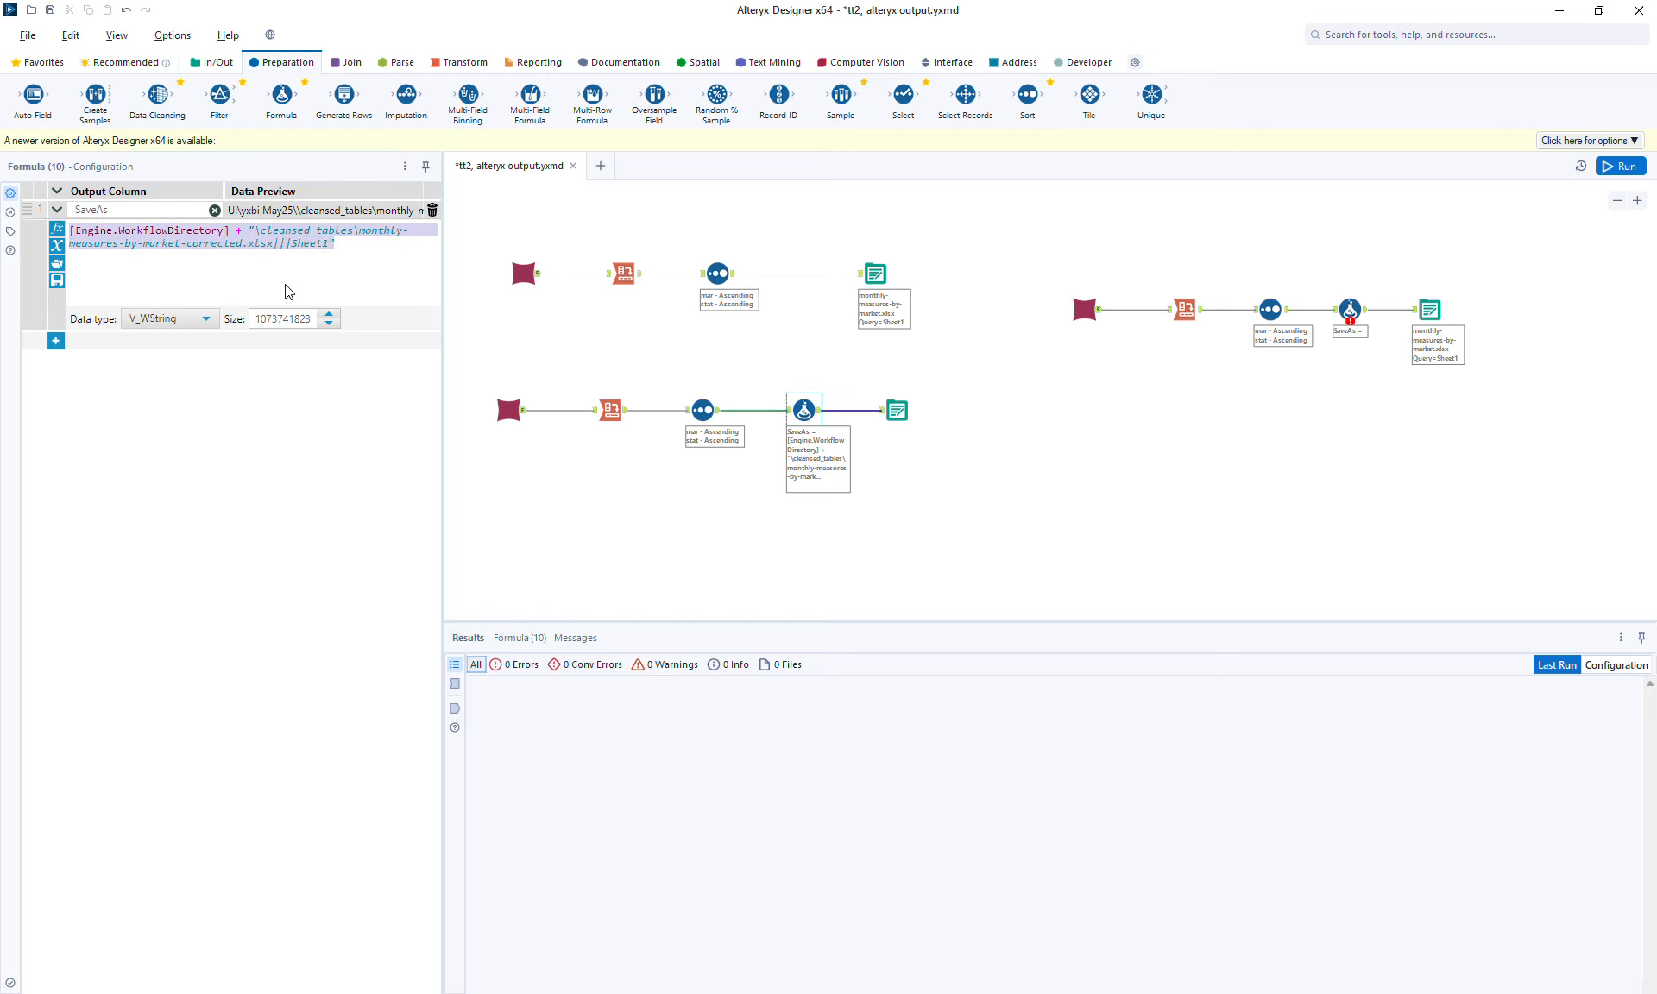
{"action": "left_click", "coordinate": [1355, 306]}
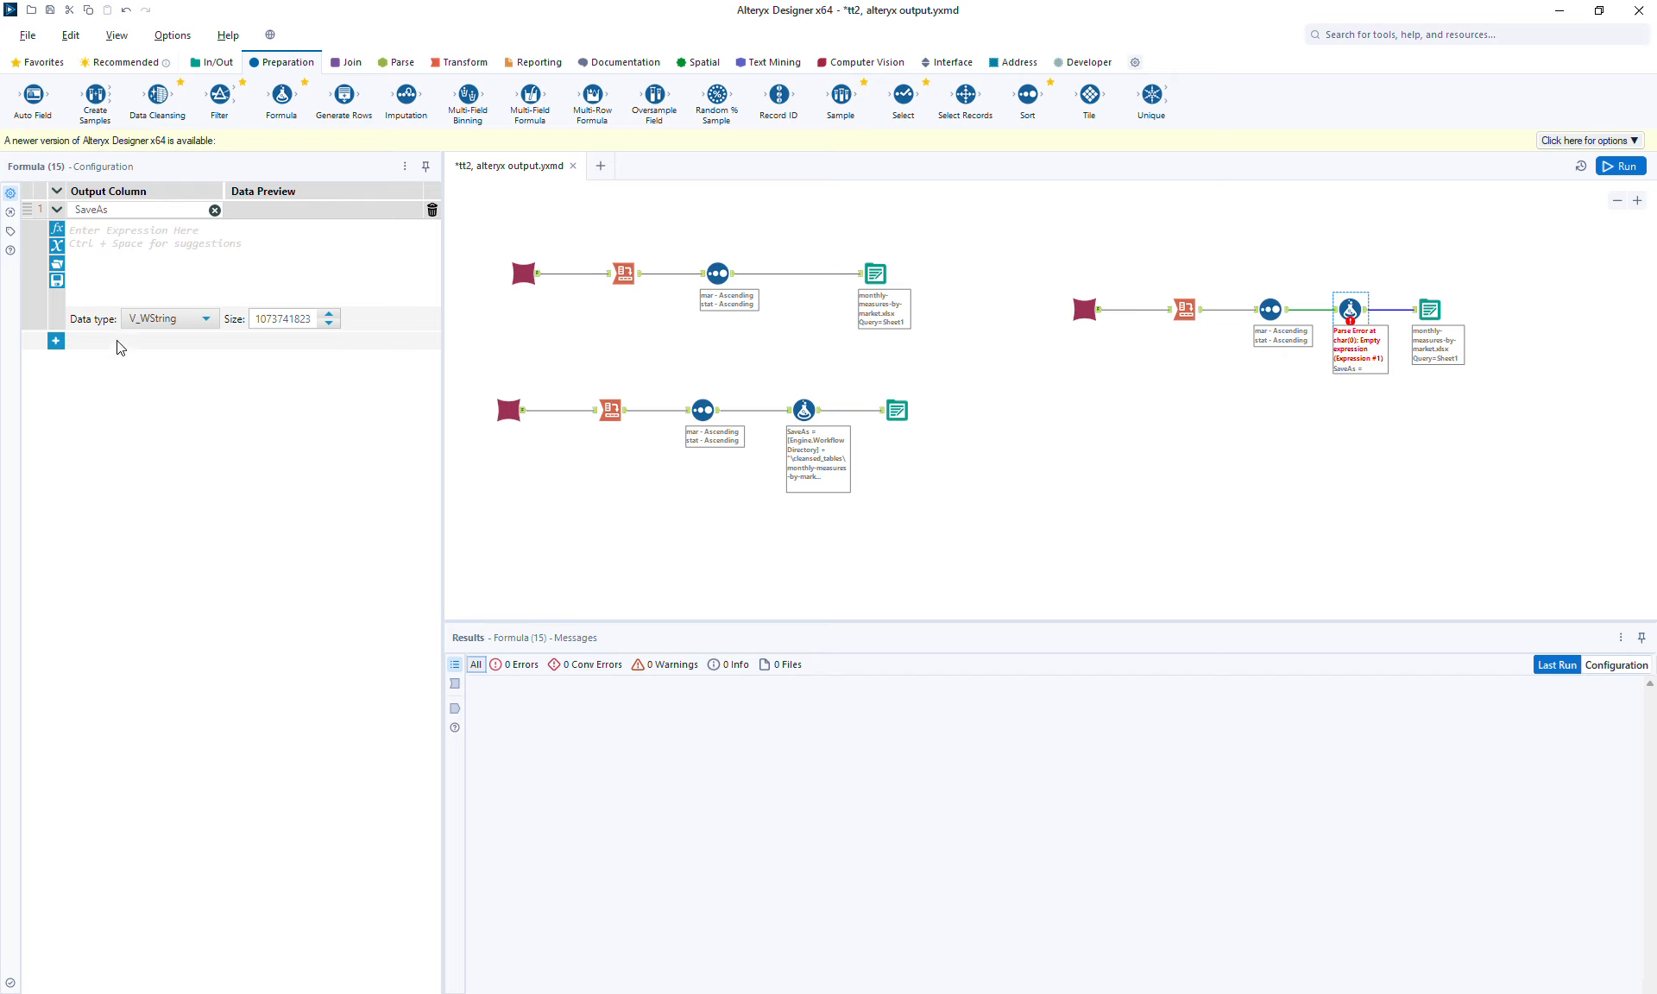
{"action": "left_click", "coordinate": [224, 262]}
{"action": "key", "text": "ctrl+v"}
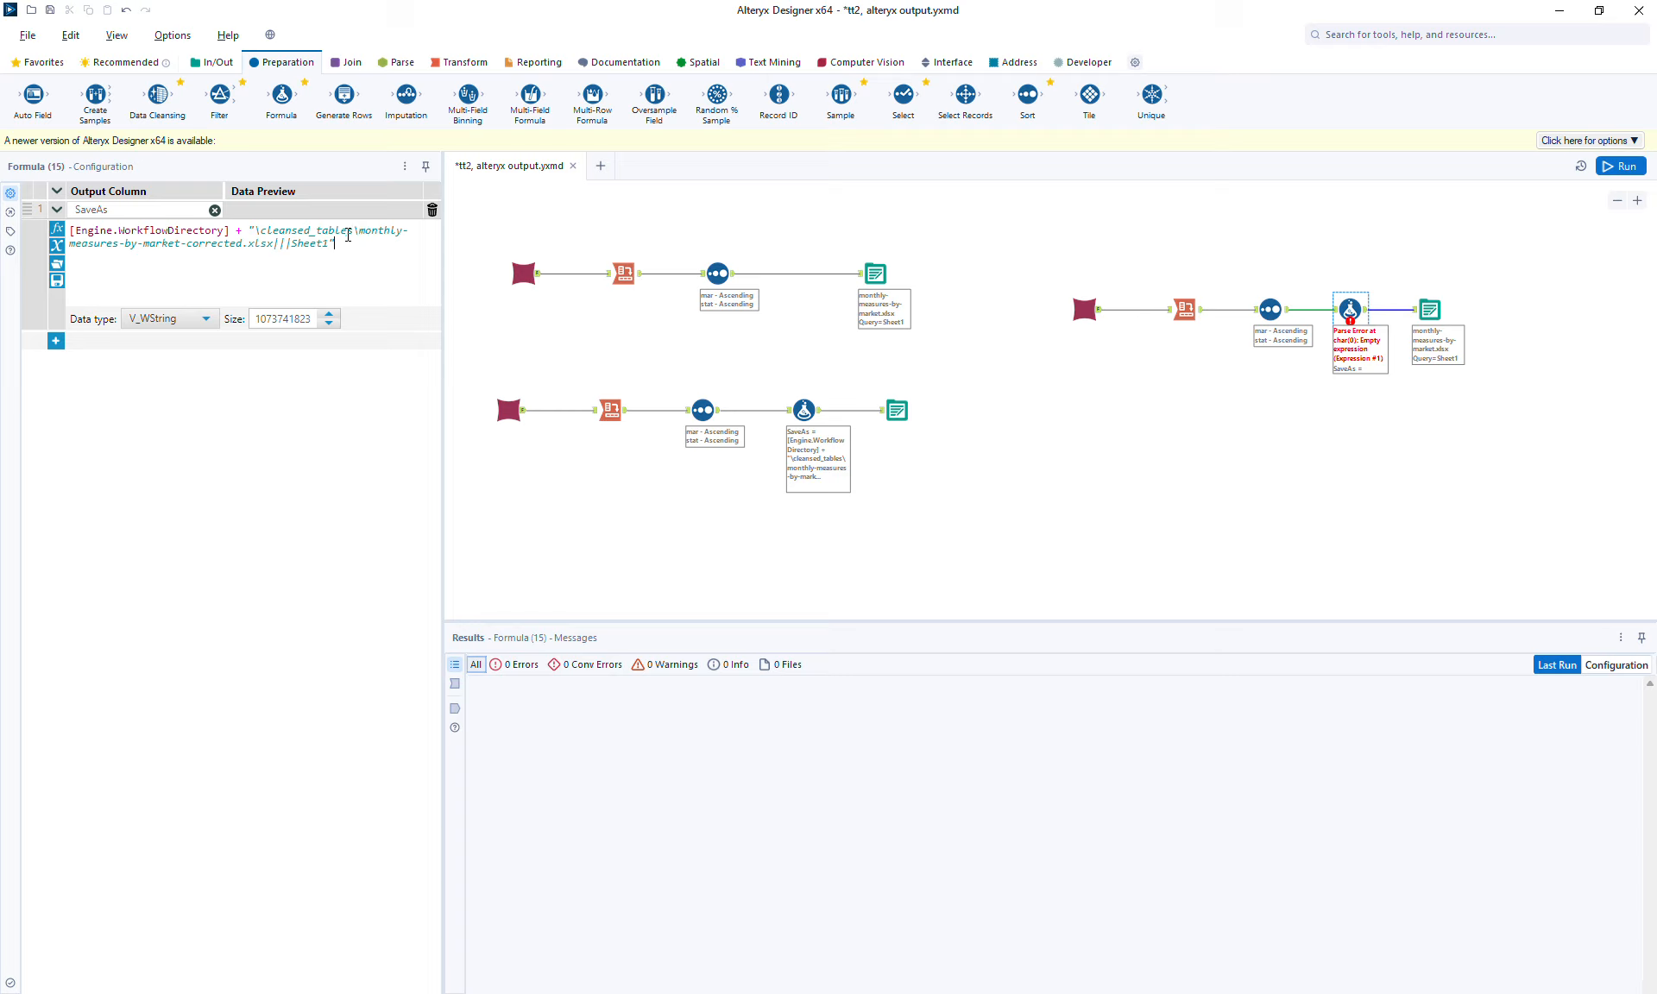
Change the file name in the pasted path expression to test1.
{"action": "key", "text": "Return"}
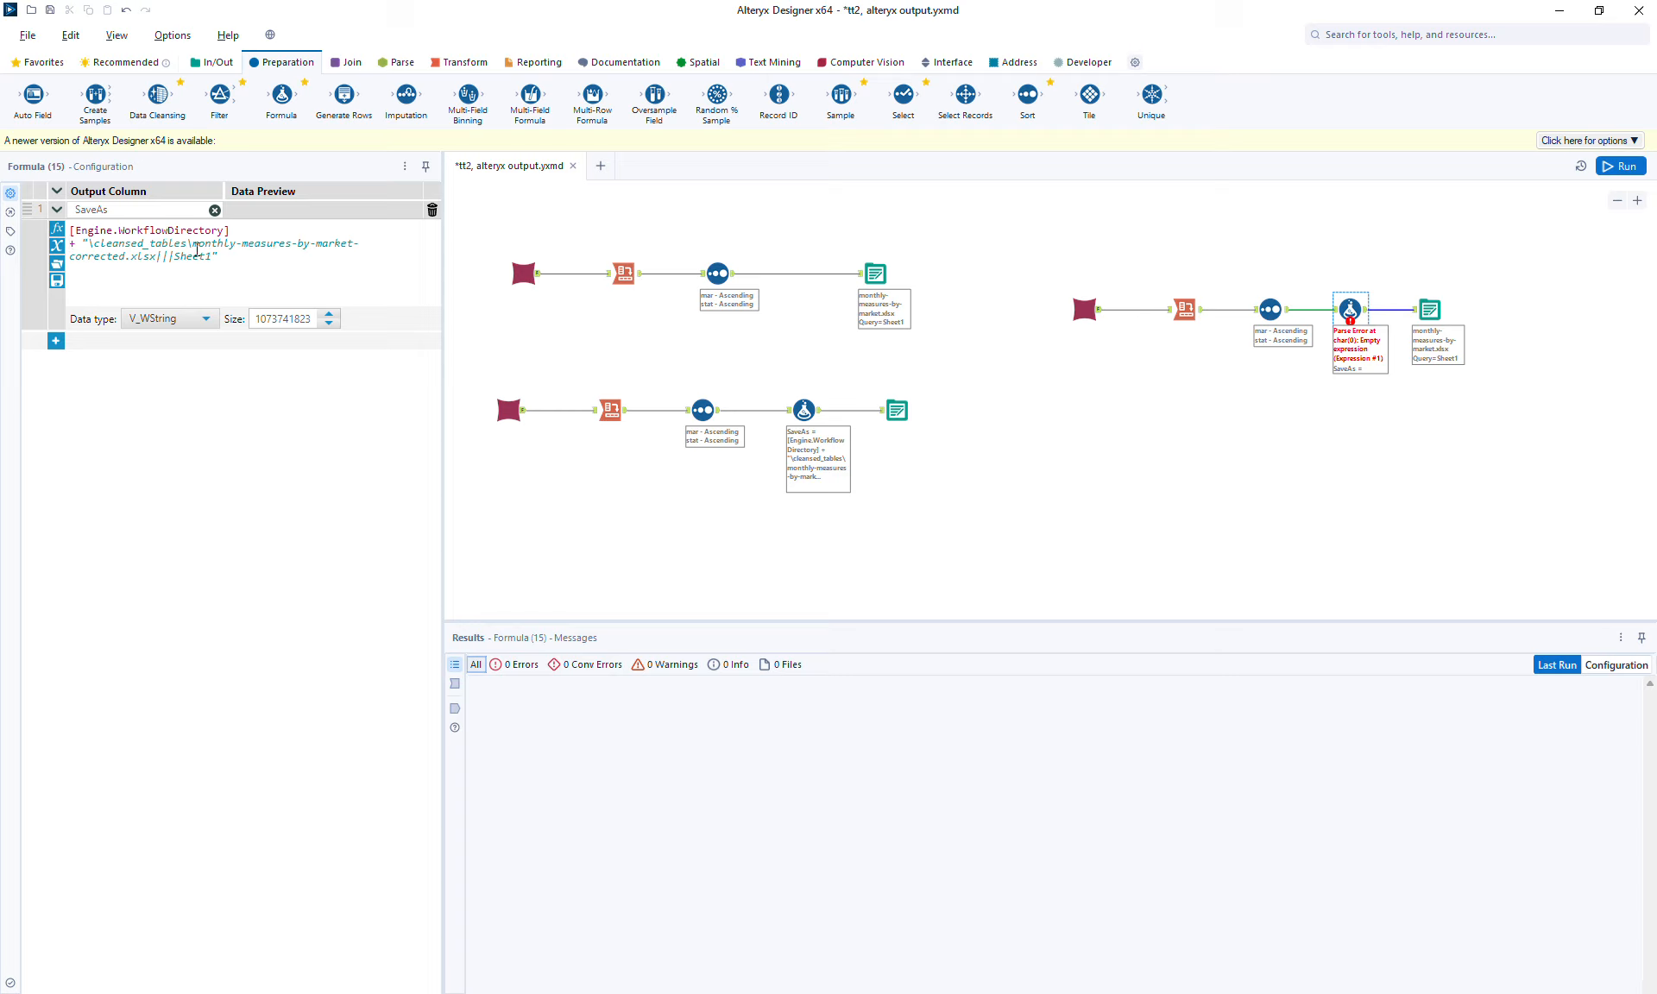
{"action": "double_click", "coordinate": [124, 258]}
{"action": "key", "text": "Left"}
{"action": "left_click_drag", "start_coordinate": [191, 244], "coordinate": [126, 258]}
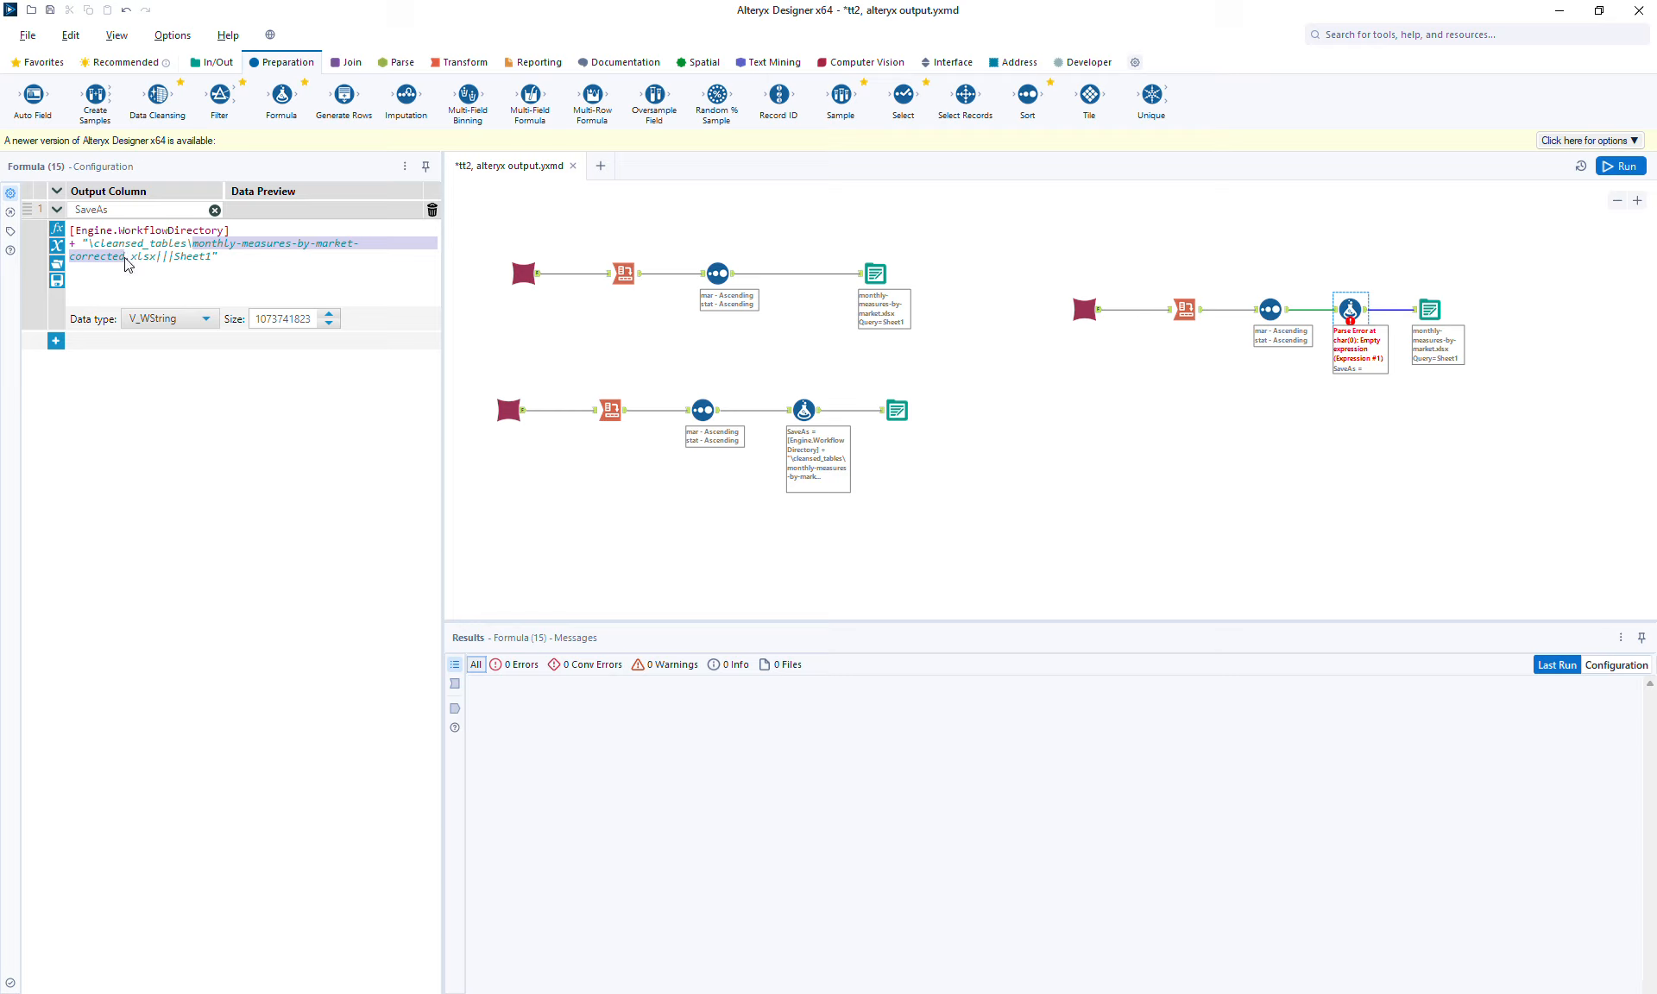
{"action": "type", "text": "test1"}
{"action": "key", "text": "BackSpace"}
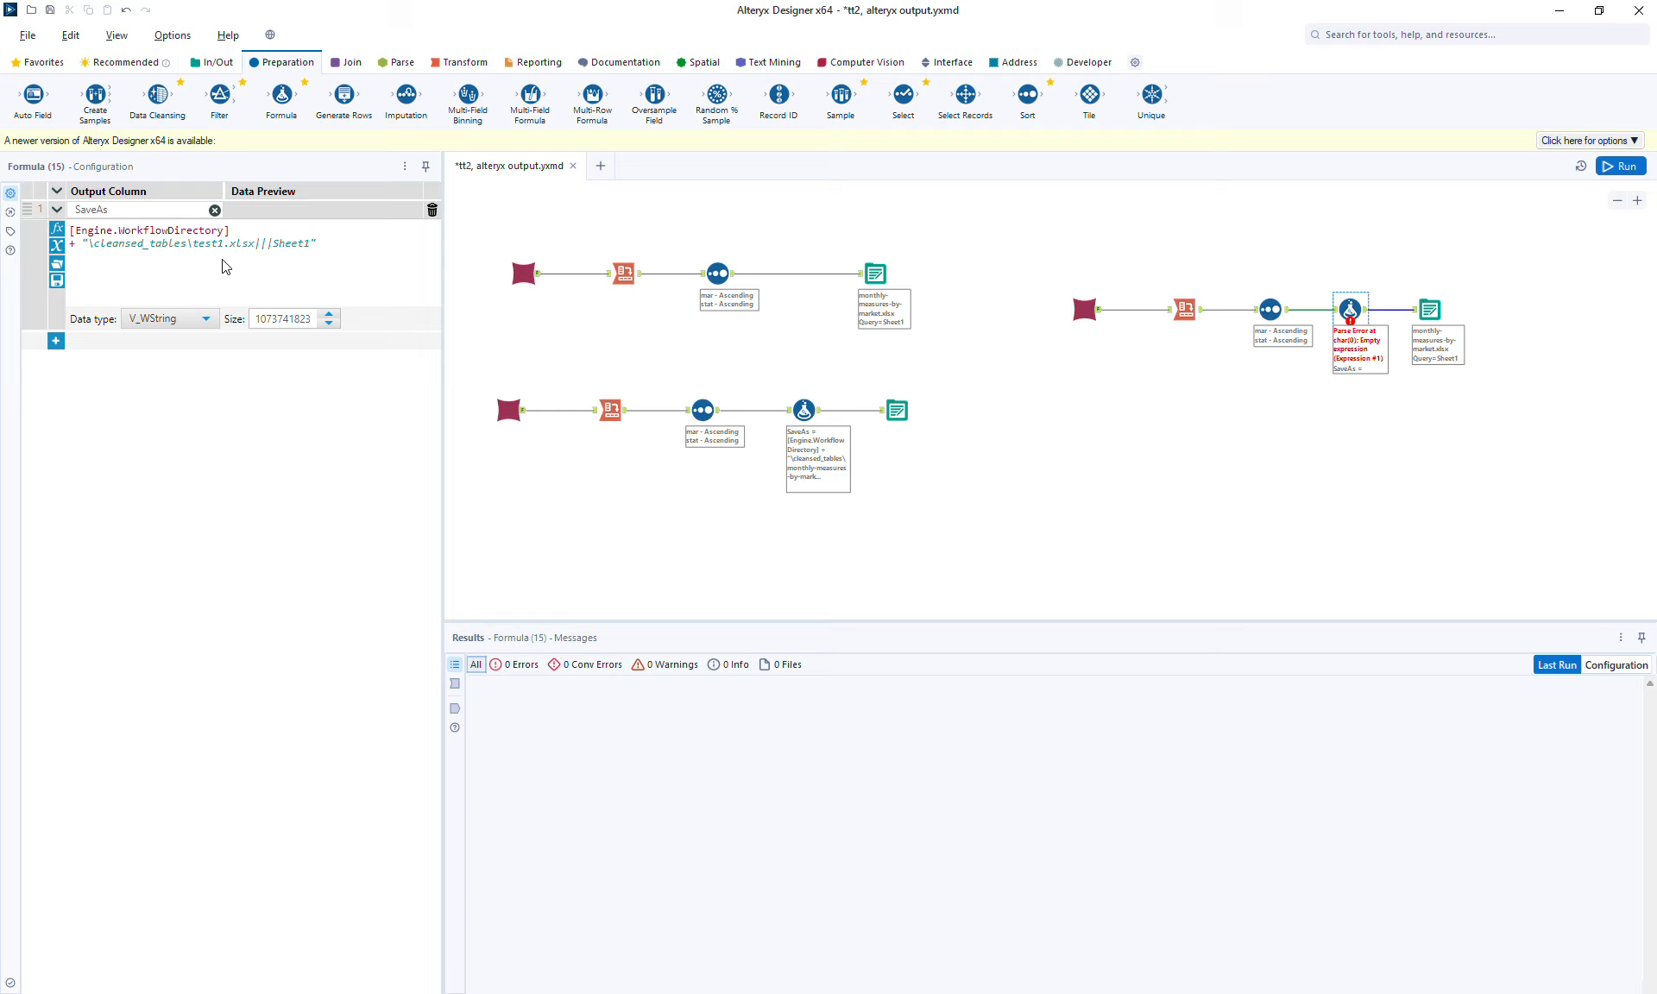
Change the sheet name at the end of the expression to Page1.
{"action": "scroll", "coordinate": [377, 273], "scroll_direction": "up", "scroll_amount": 3}
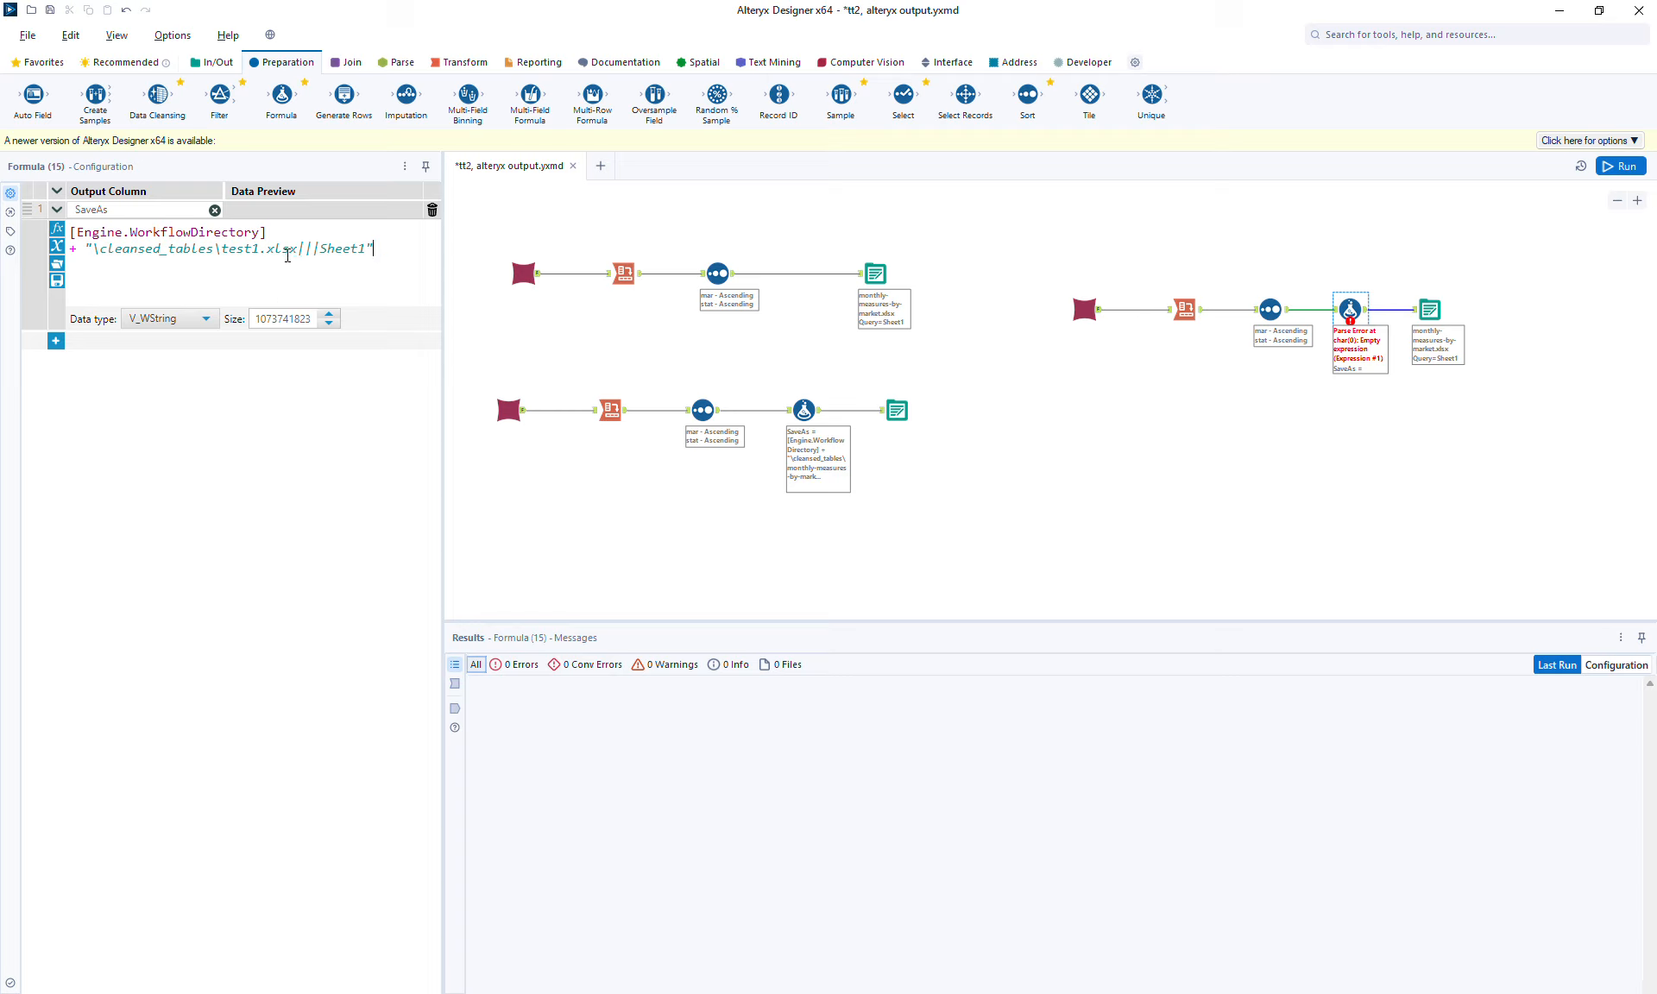
{"action": "double_click", "coordinate": [351, 250]}
{"action": "type", "text": "Page1"}
Retype the \cleansed_tables folder portion of the path in the expression.
{"action": "left_click", "coordinate": [157, 256]}
{"action": "key", "text": "BackSpace"}
{"action": "key", "text": "BackSpace"}
{"action": "key", "text": "BackSpace"}
{"action": "key", "text": "BackSpace"}
{"action": "key", "text": "BackSpace"}
{"action": "key", "text": "BackSpace"}
{"action": "key", "text": "BackSpace"}
{"action": "key", "text": "BackSpace"}
{"action": "key", "text": "BackSpace"}
{"action": "key", "text": "BackSpace"}
{"action": "key", "text": "BackSpace"}
{"action": "key", "text": "BackSpace"}
{"action": "key", "text": "BackSpace"}
{"action": "key", "text": "BackSpace"}
{"action": "key", "text": "BackSpace"}
{"action": "key", "text": "BackSpace"}
{"action": "type", "text": "\\clas"}
{"action": "key", "text": "BackSpace"}
{"action": "key", "text": "BackSpace"}
{"action": "type", "text": "eansed_tables"}
{"action": "left_click", "coordinate": [398, 249]}
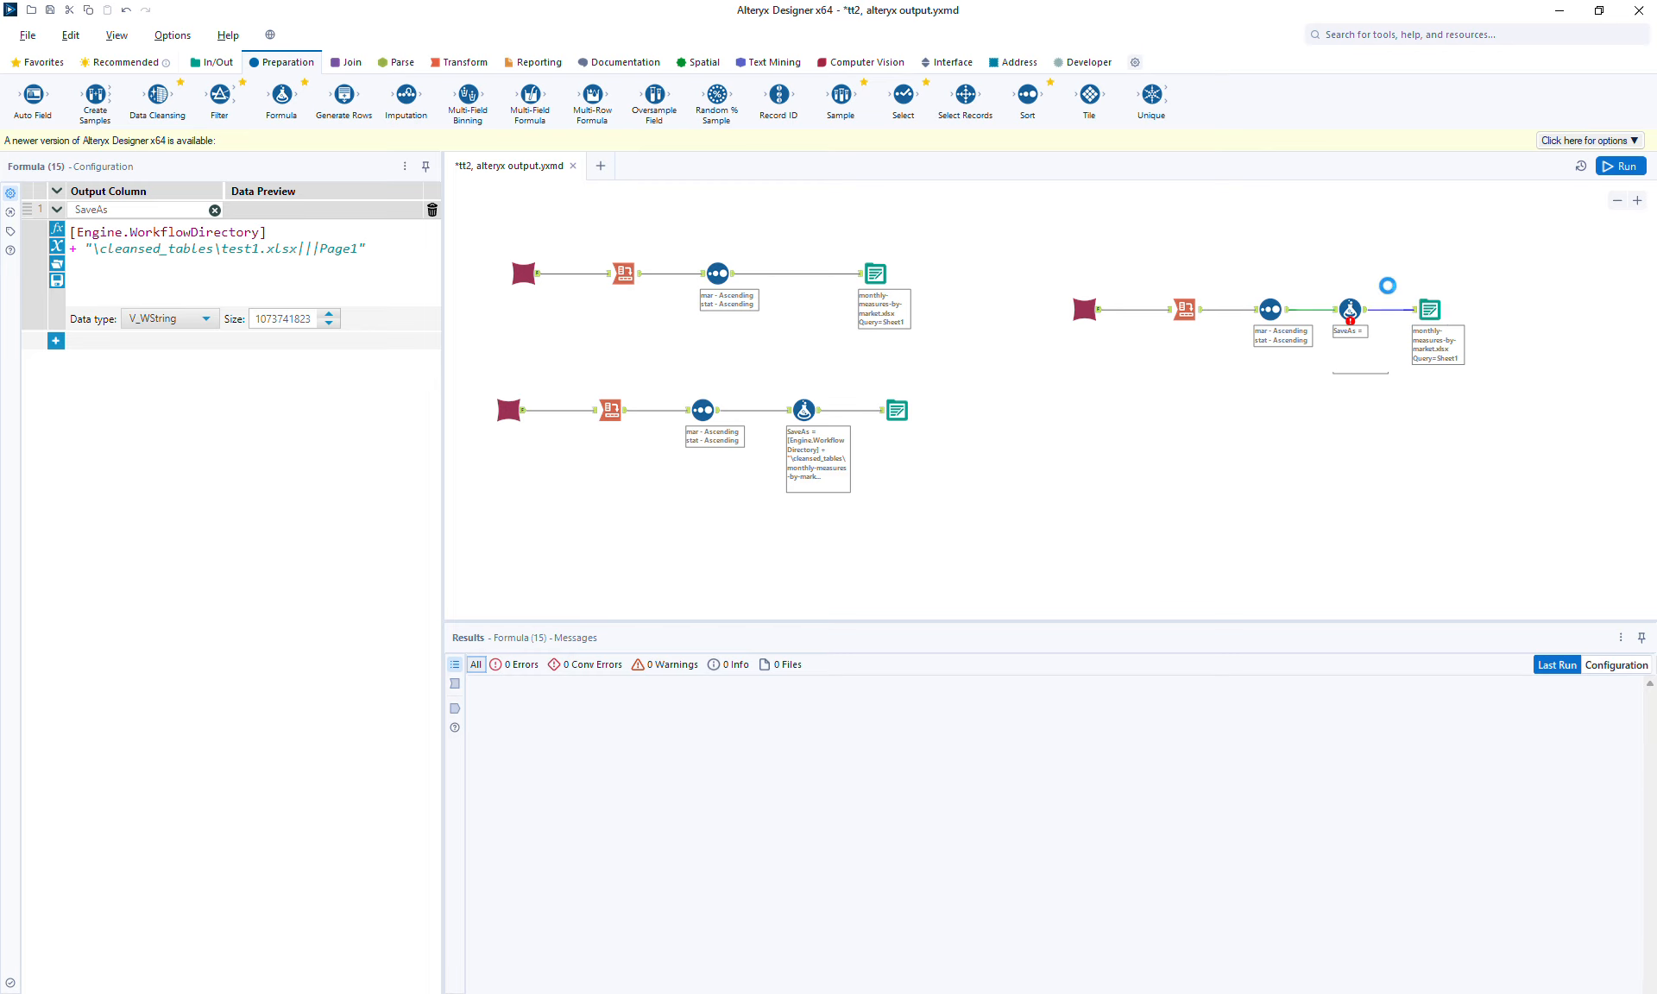
Run the workflow and inspect the new Formula tool's input and output data, including the SaveAs column.
{"action": "left_click", "coordinate": [1610, 172]}
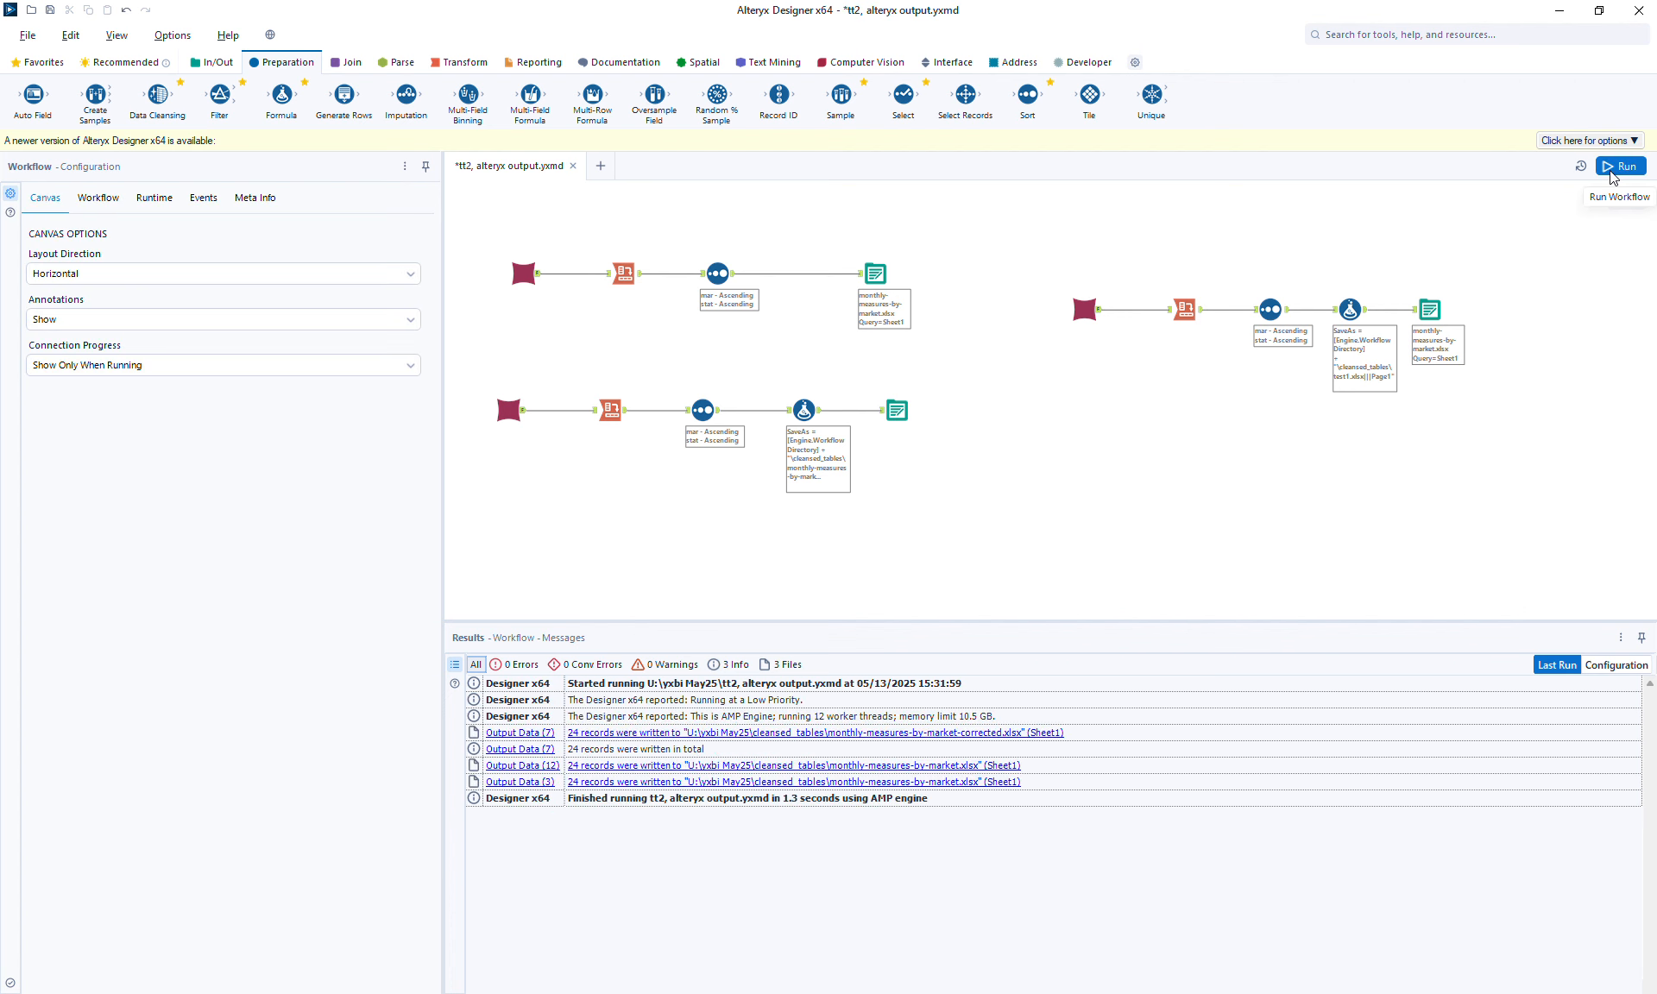
{"action": "left_click", "coordinate": [1364, 316]}
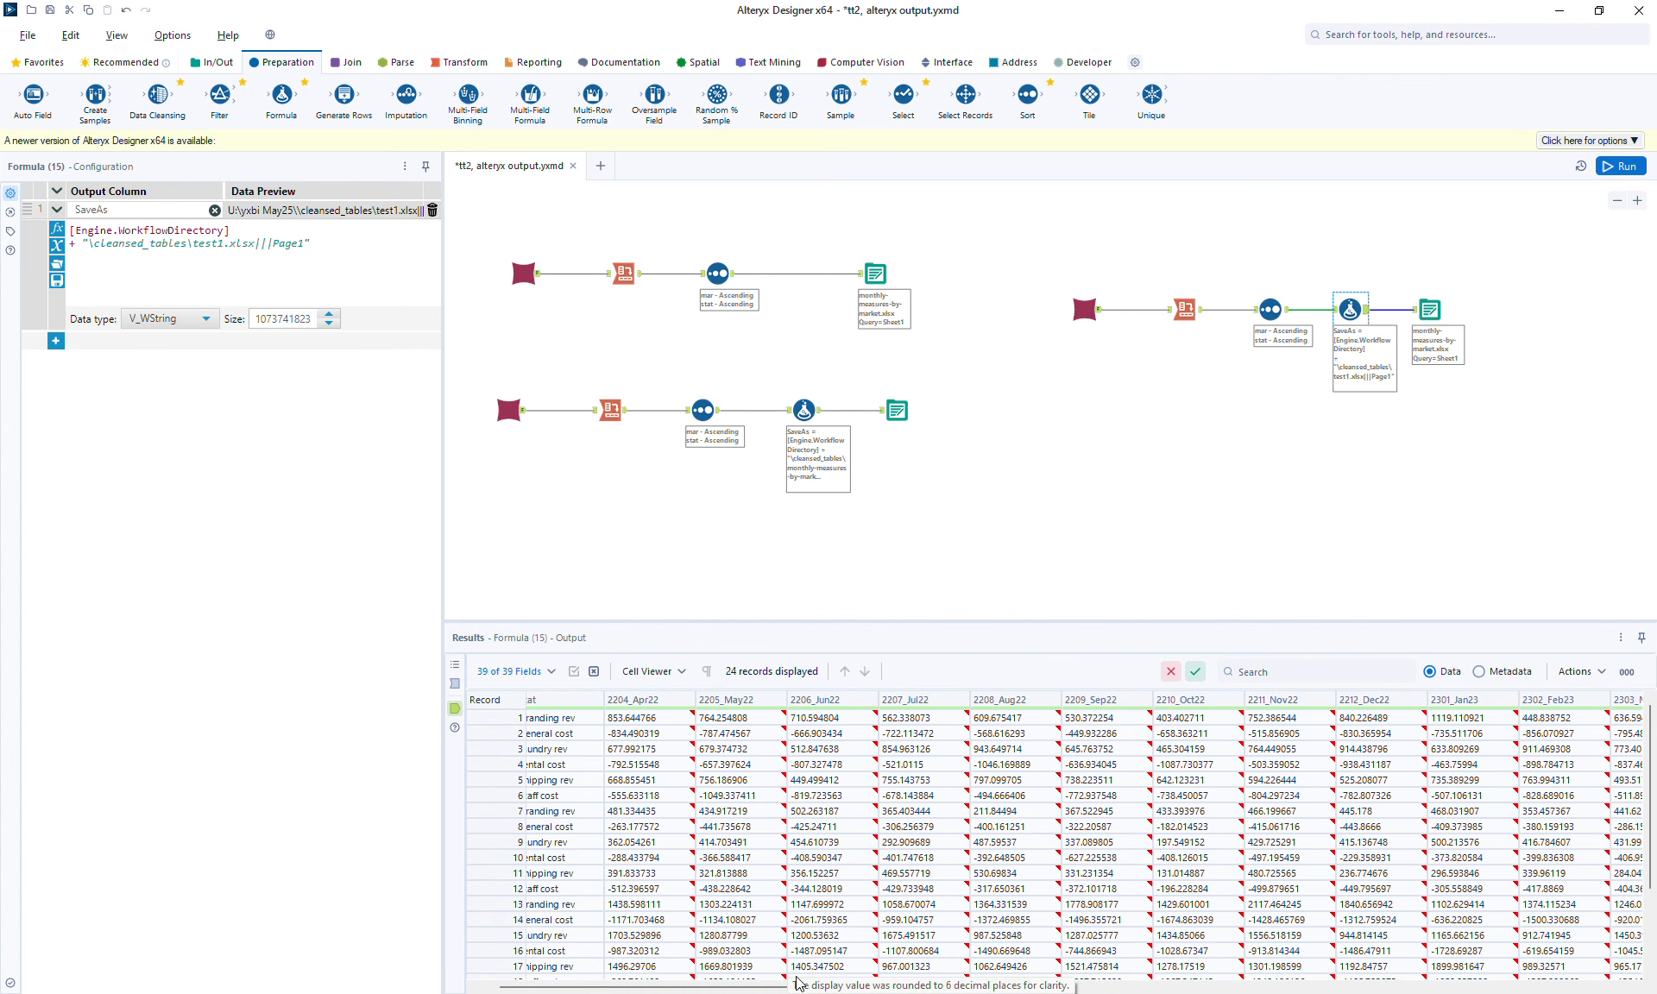
{"action": "left_click_drag", "start_coordinate": [705, 987], "coordinate": [1483, 987]}
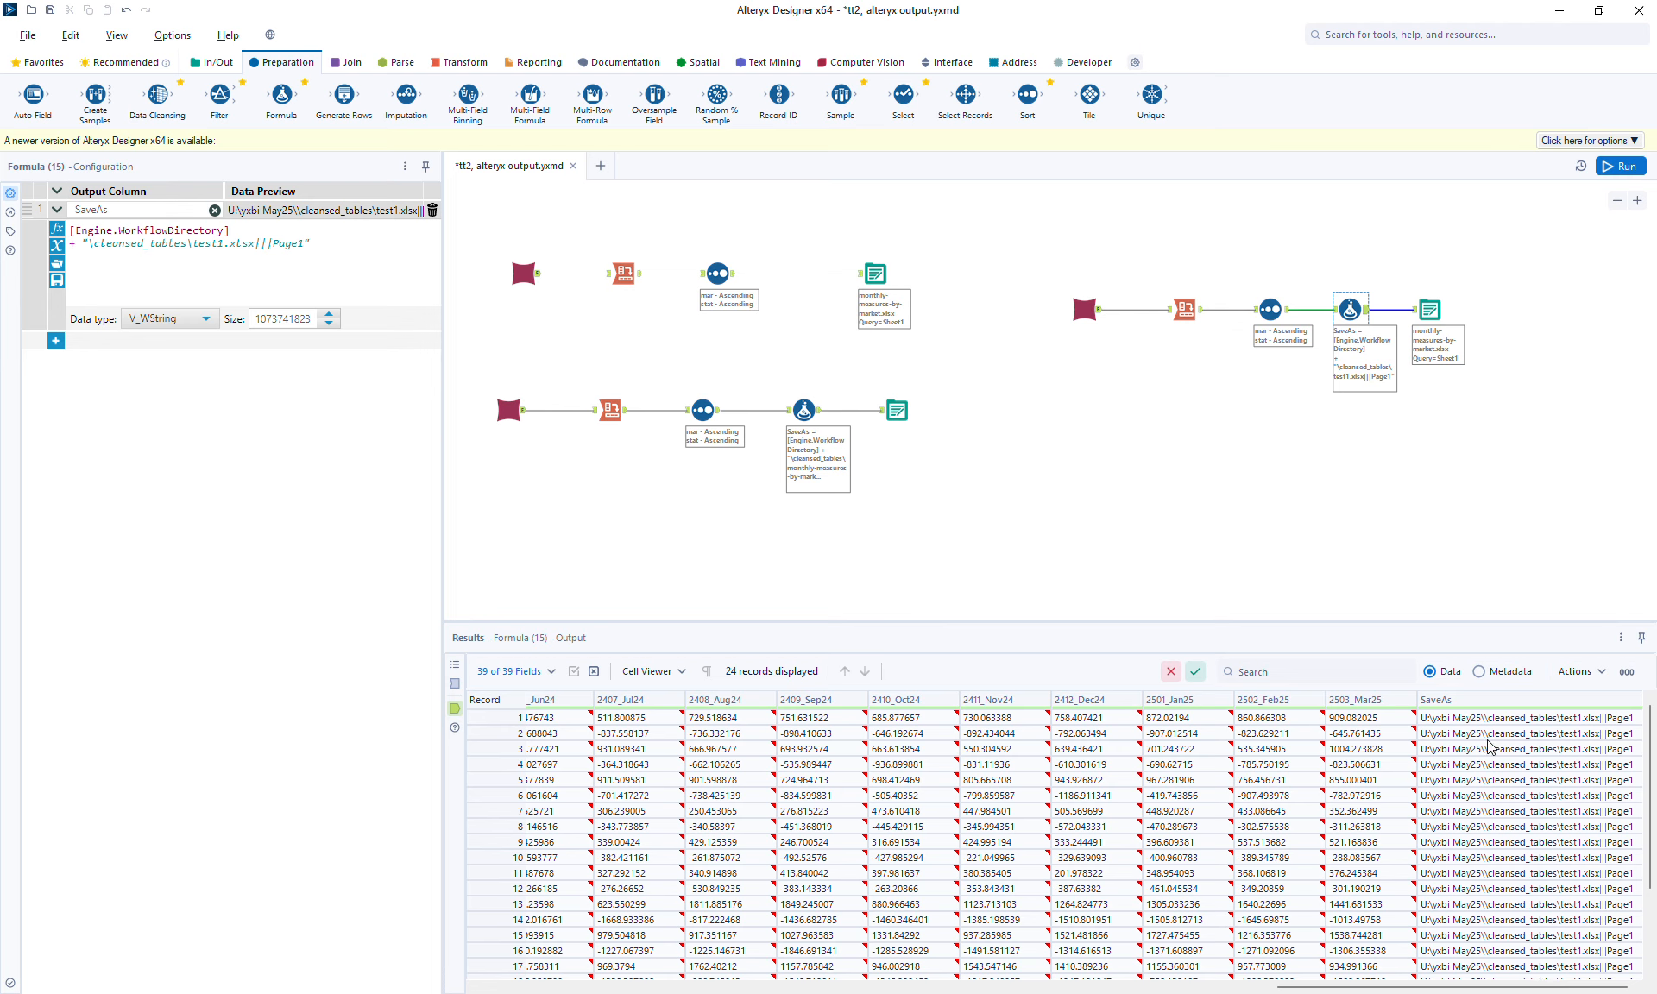
{"action": "left_click", "coordinate": [455, 684]}
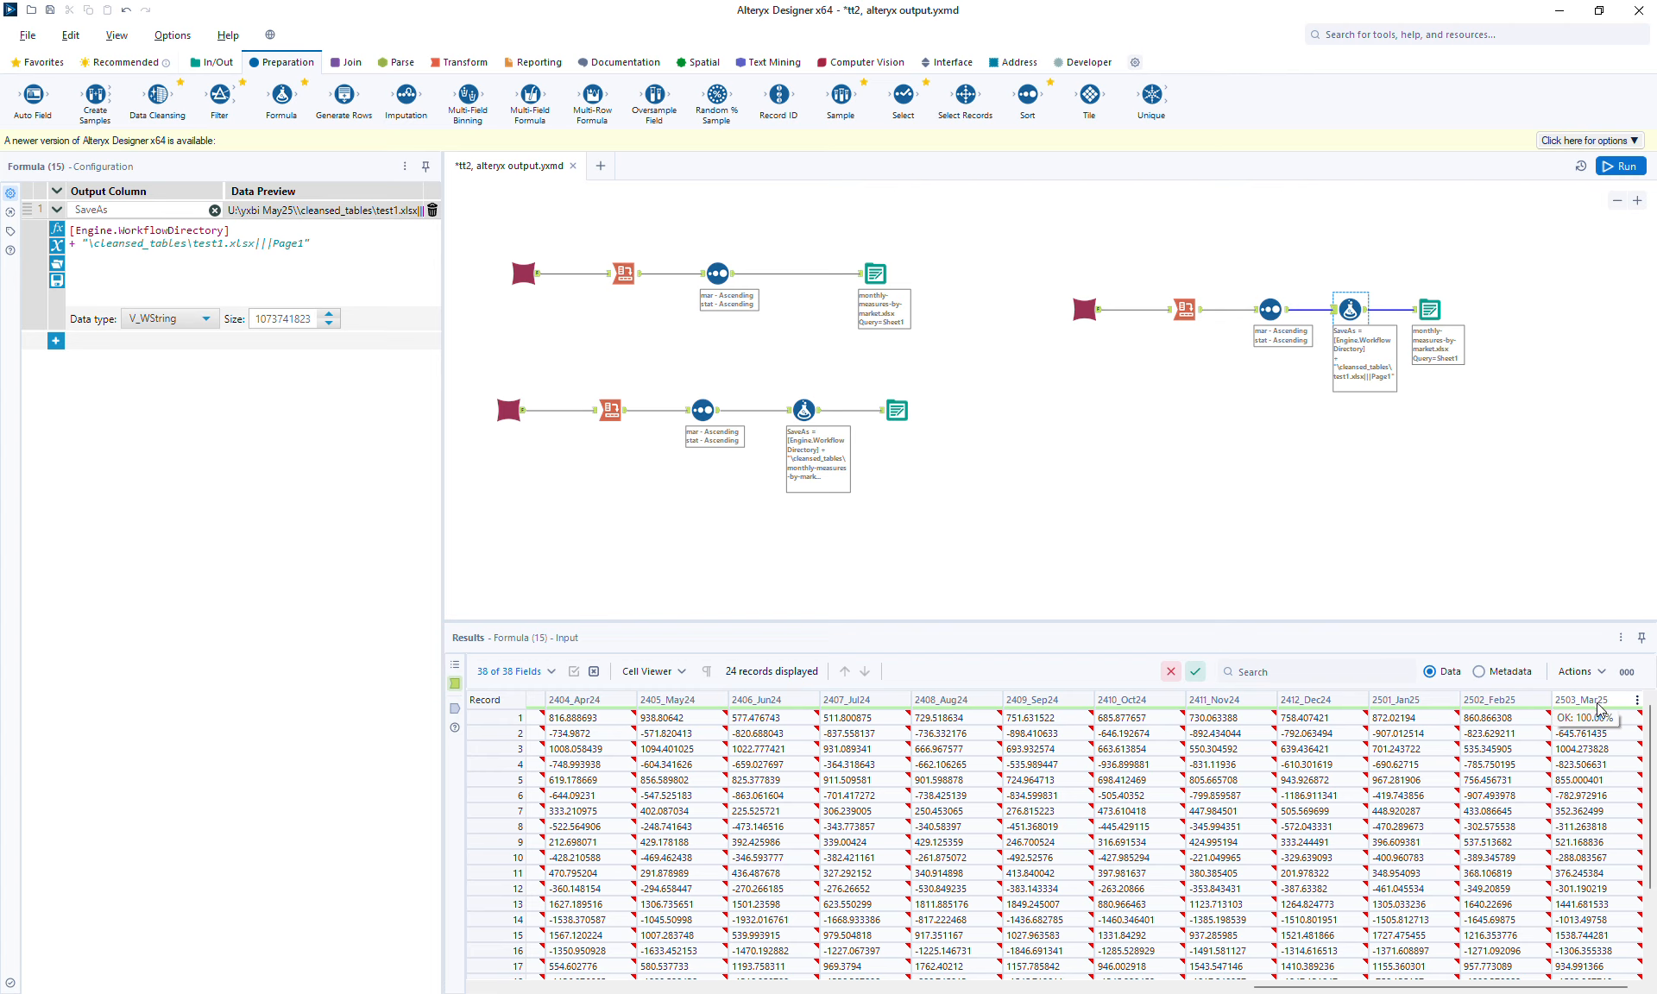
{"action": "left_click", "coordinate": [454, 707]}
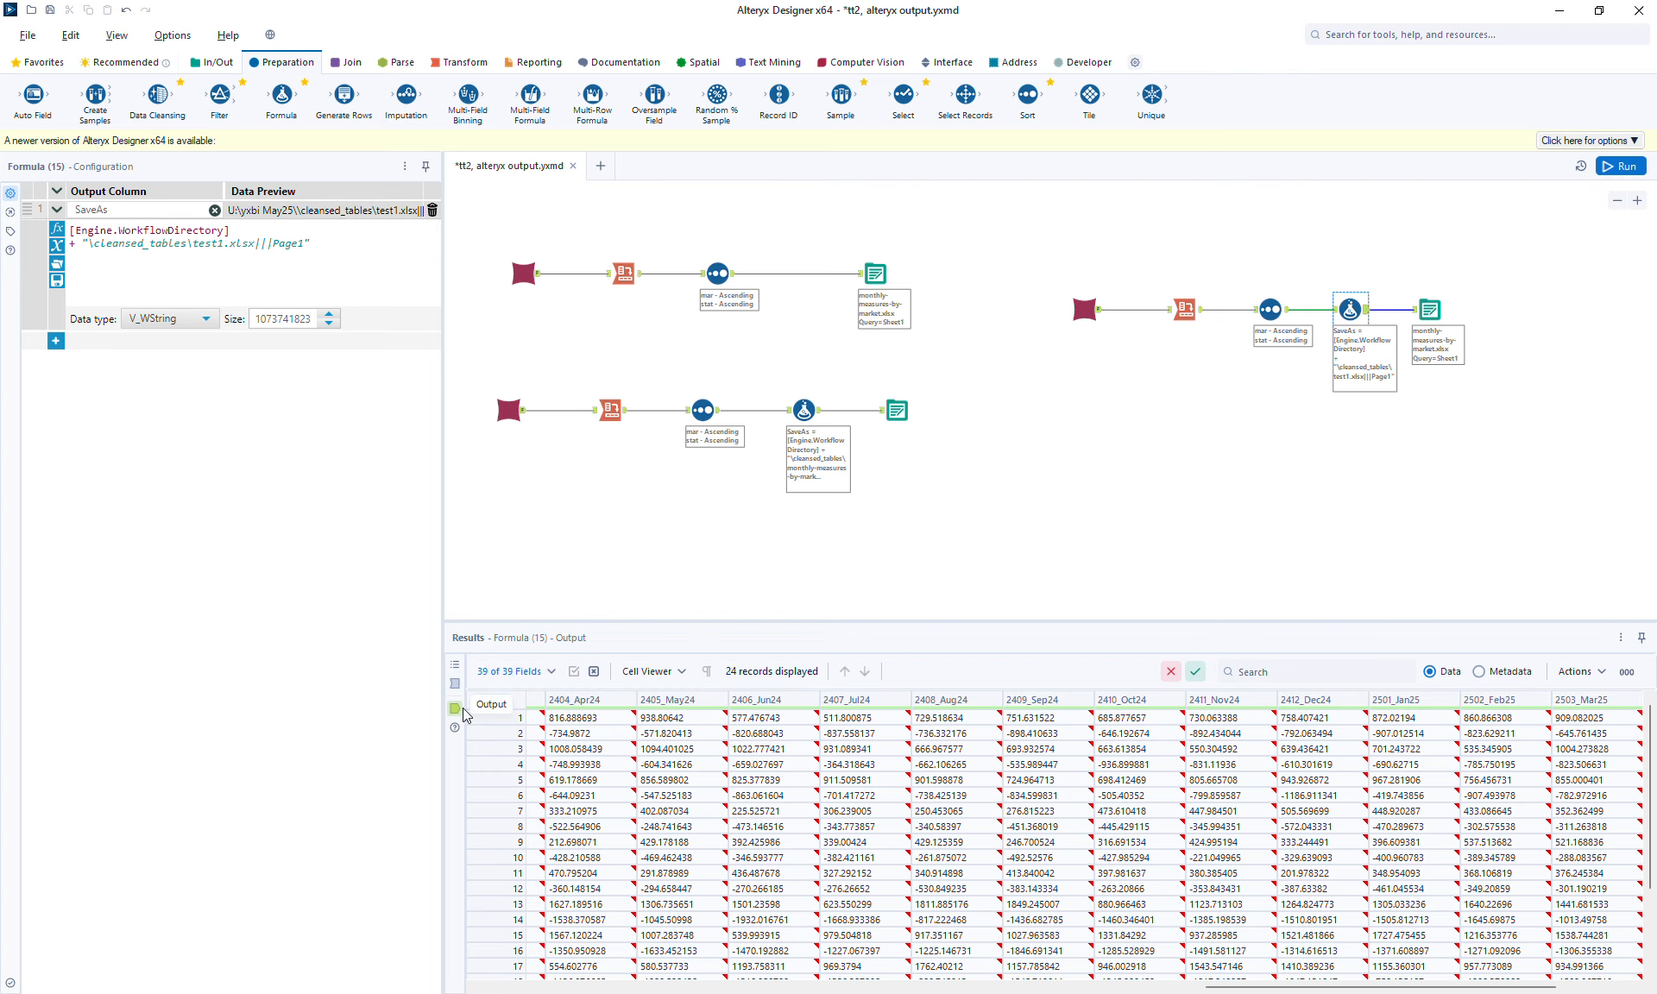
{"action": "left_click_drag", "start_coordinate": [1428, 987], "coordinate": [1501, 987]}
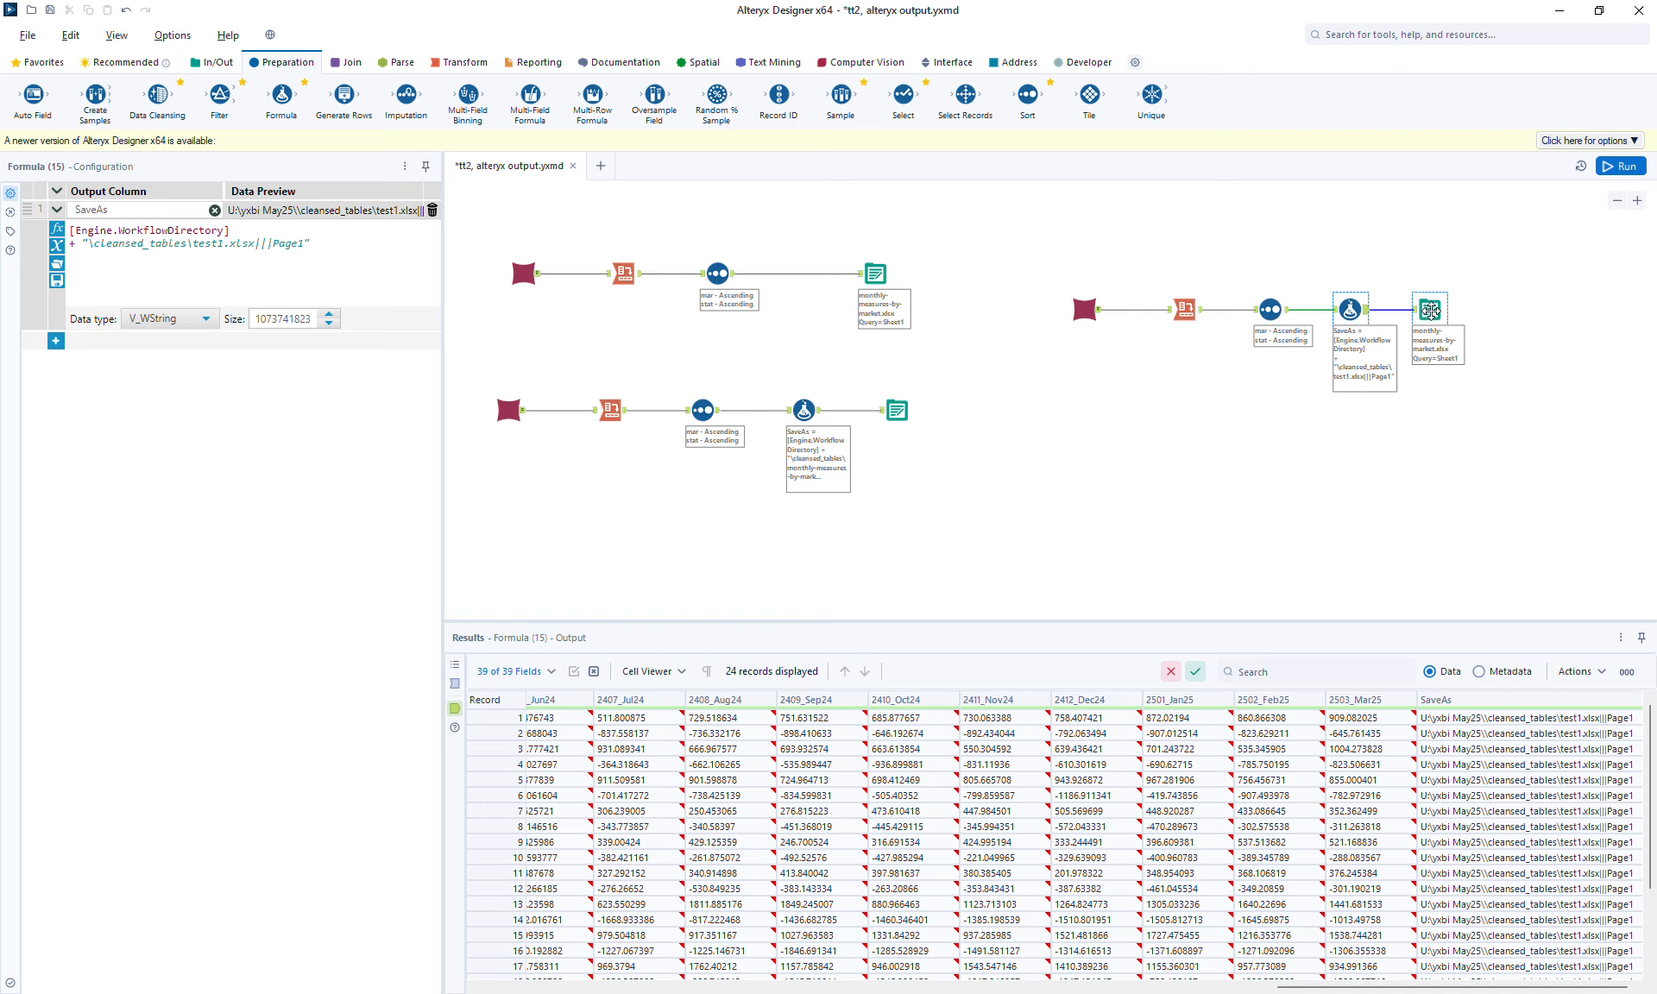
Set the new branch's Output Data tool to take the entire file path from the SaveAs field.
{"action": "left_click", "coordinate": [1429, 311]}
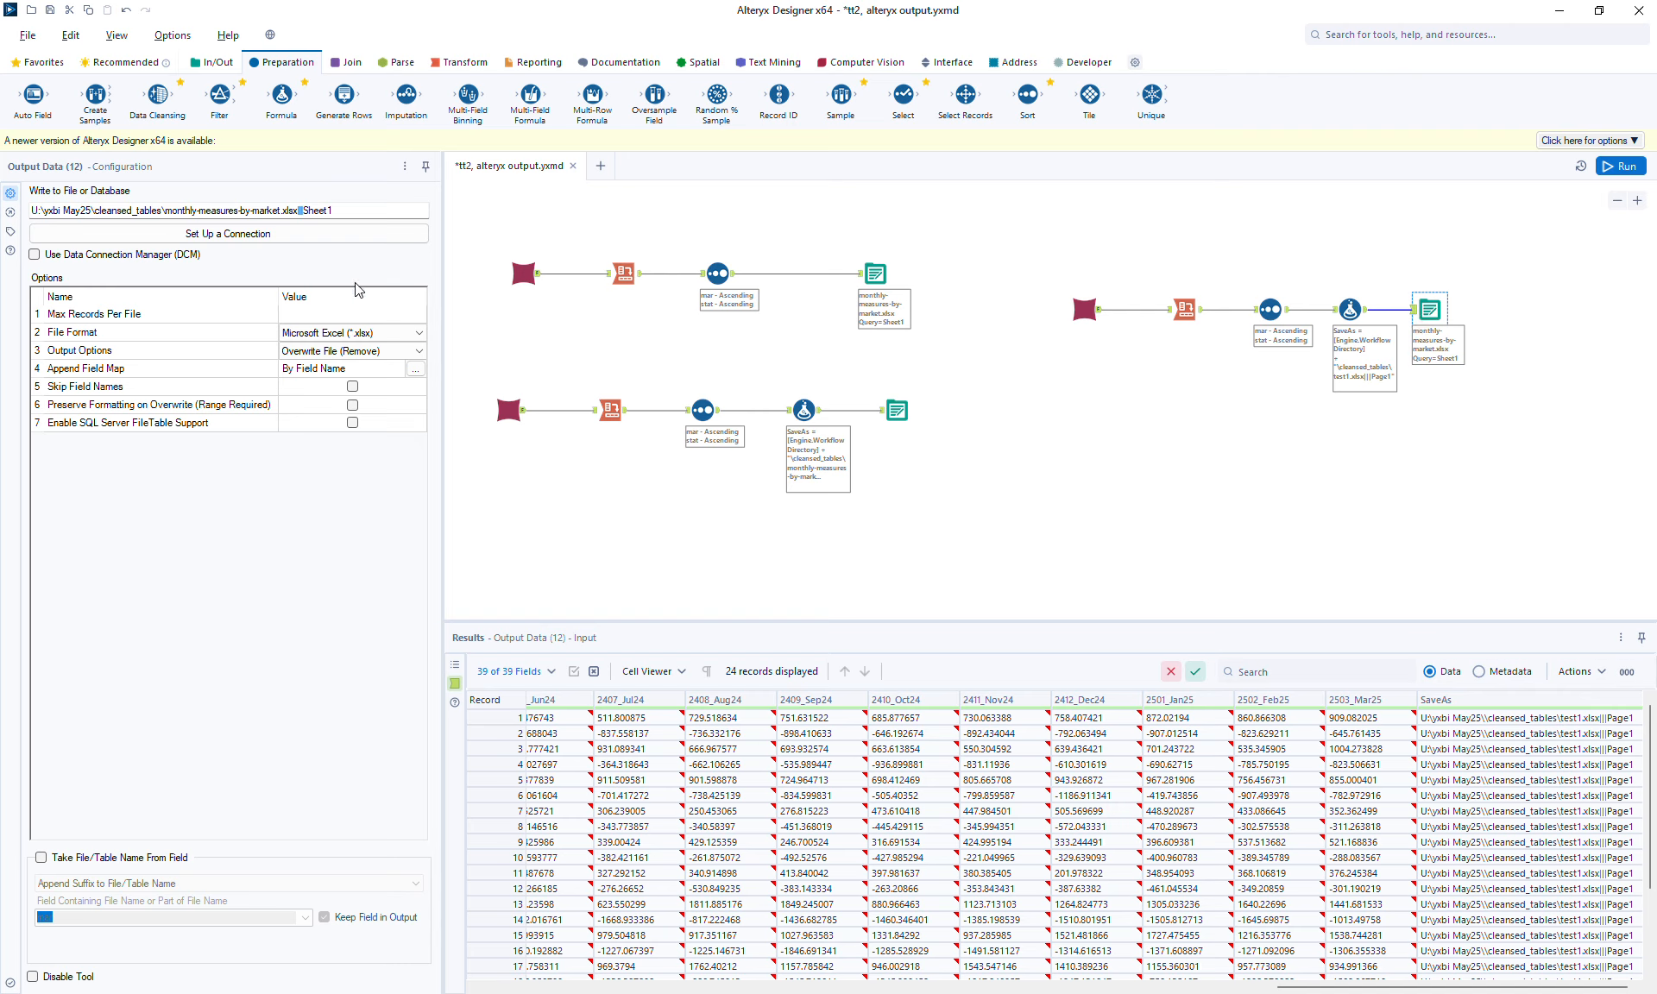
{"action": "left_click", "coordinate": [113, 859]}
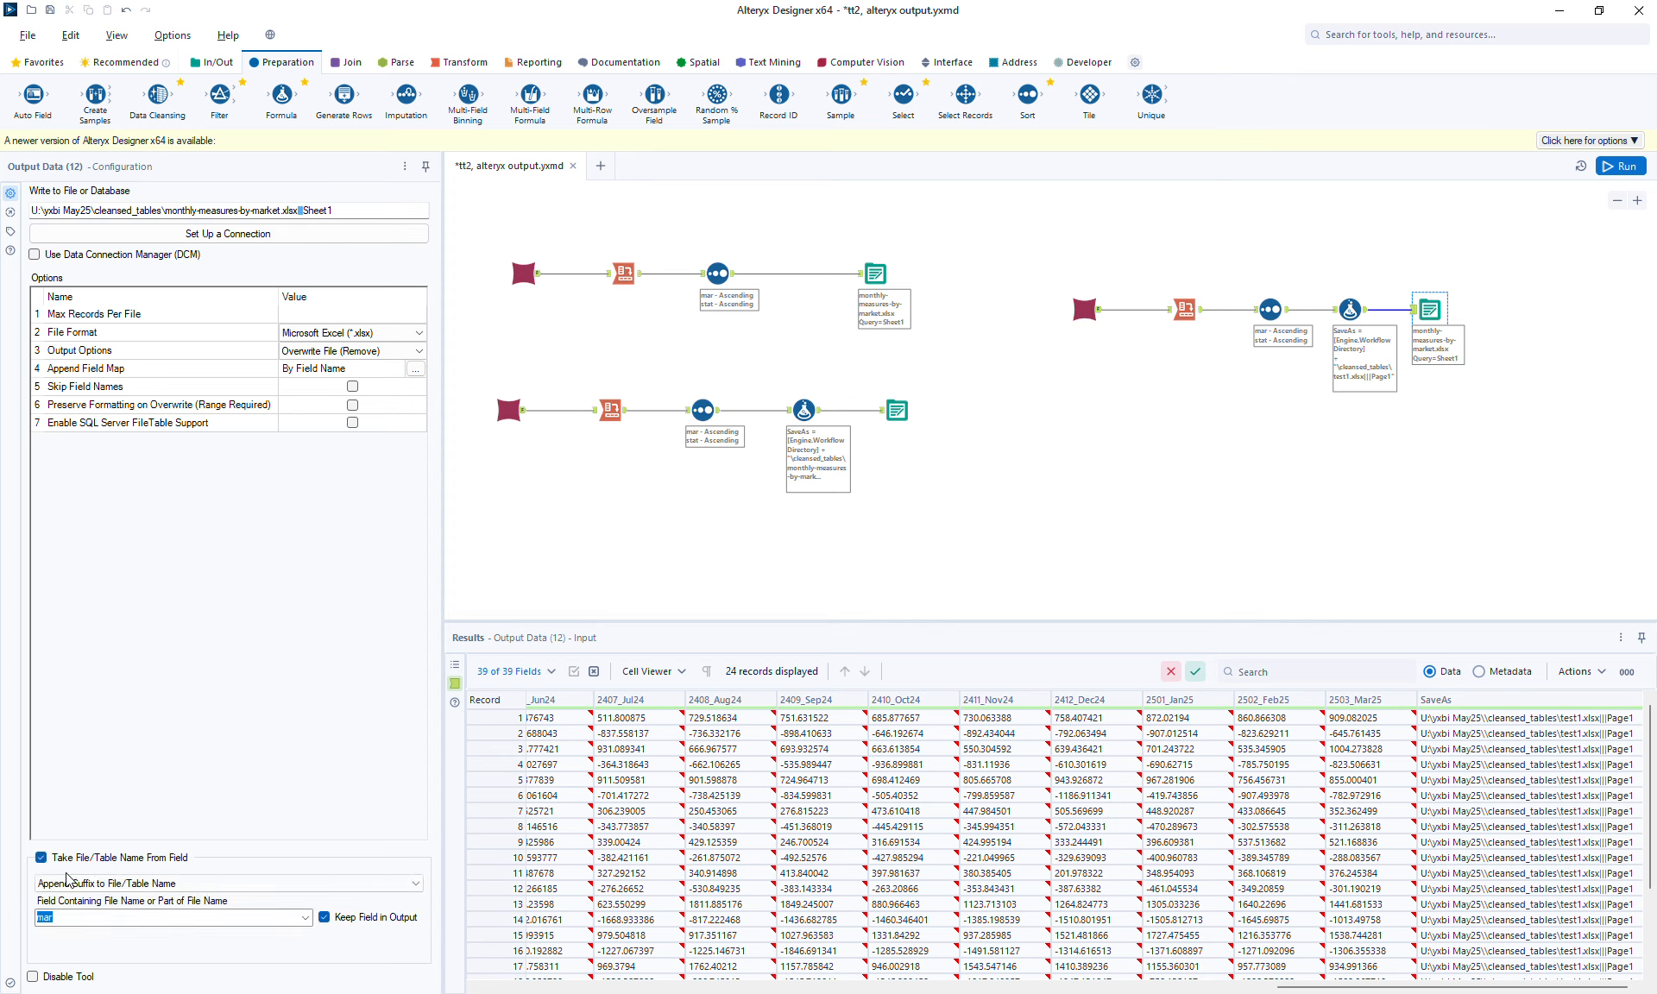
{"action": "left_click", "coordinate": [117, 883]}
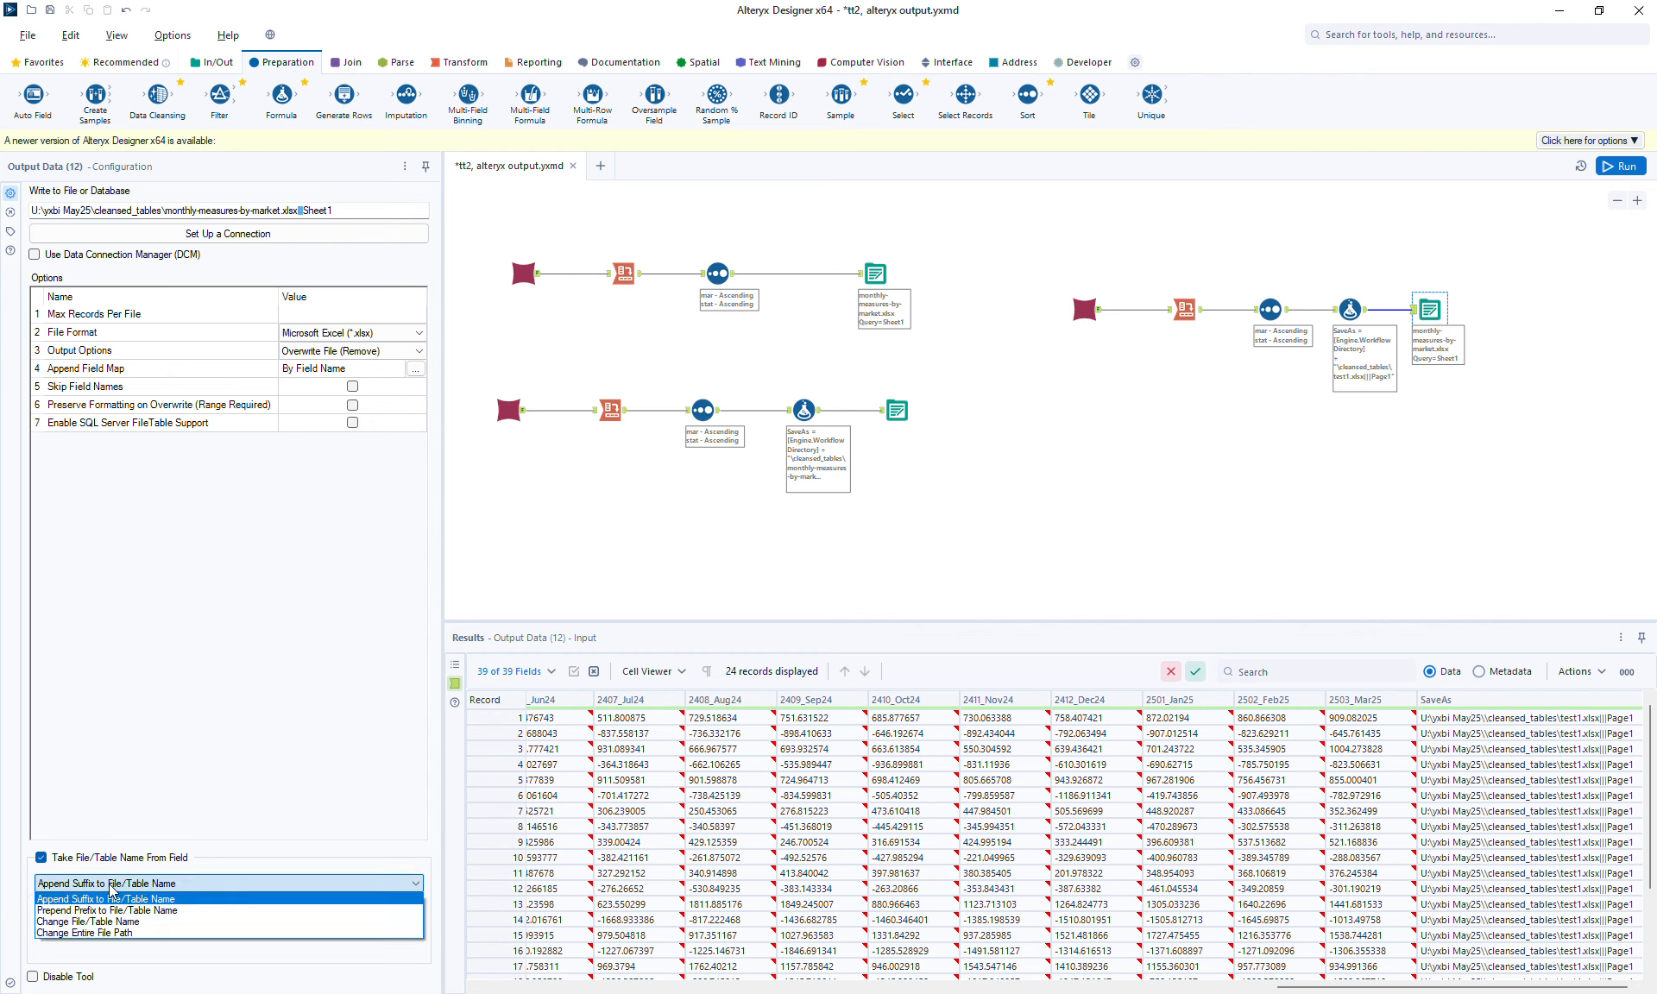
{"action": "left_click", "coordinate": [96, 933]}
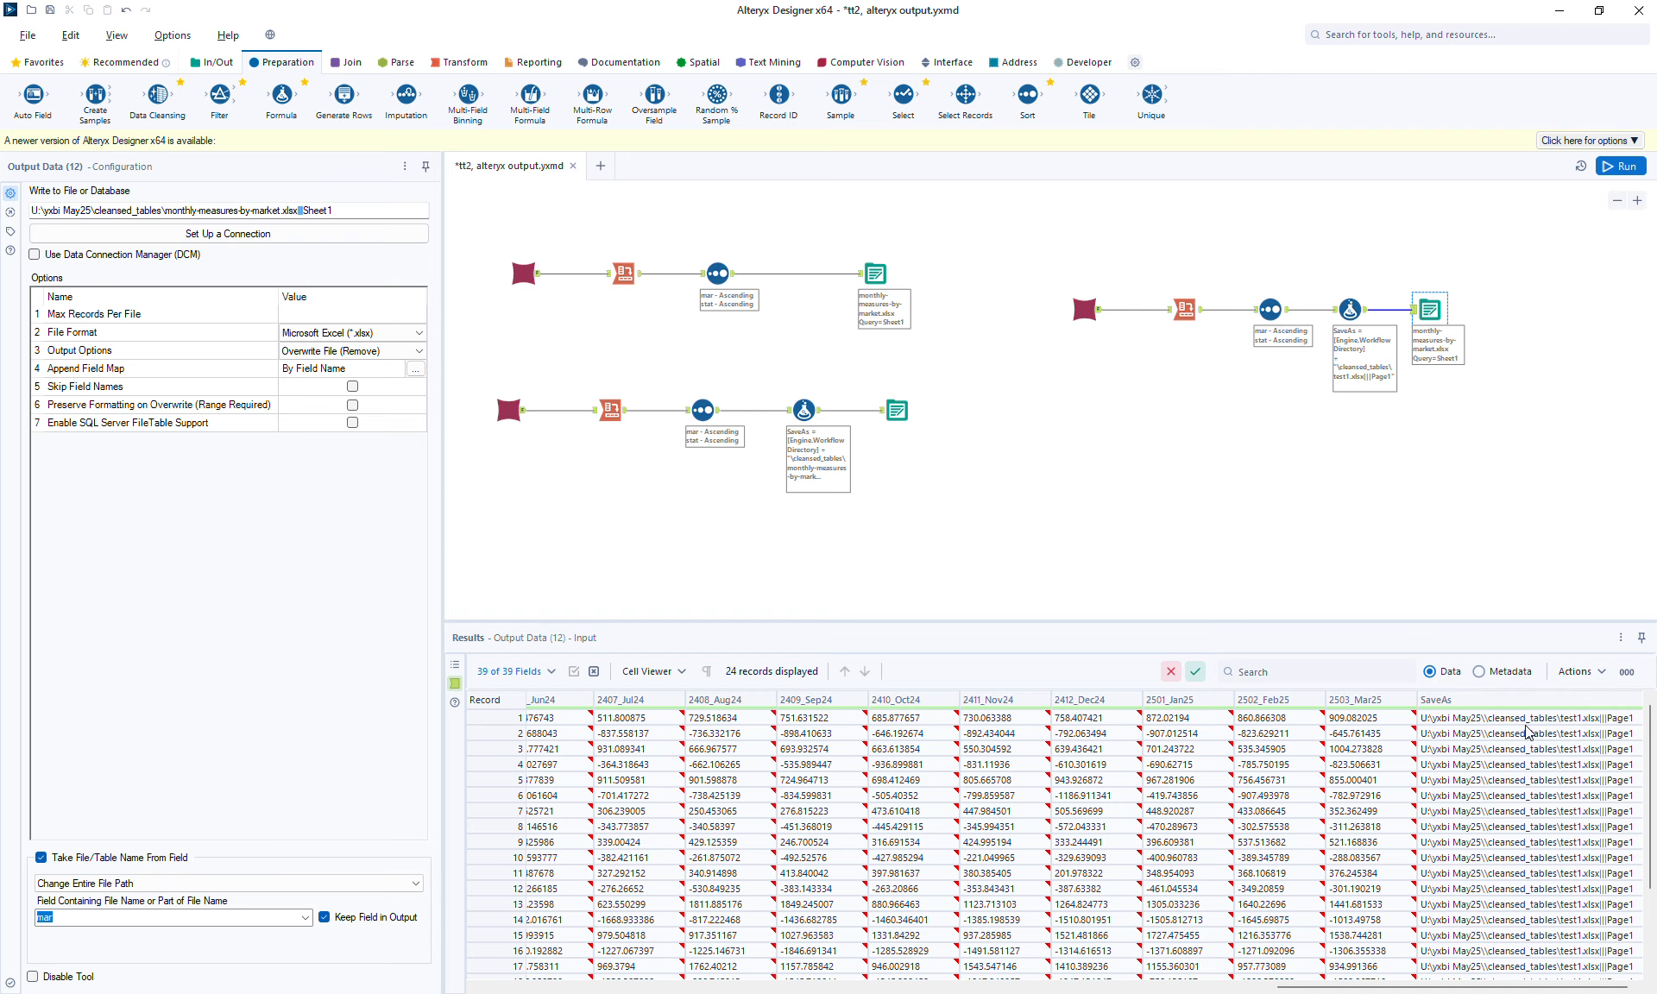
{"action": "left_click", "coordinate": [307, 918]}
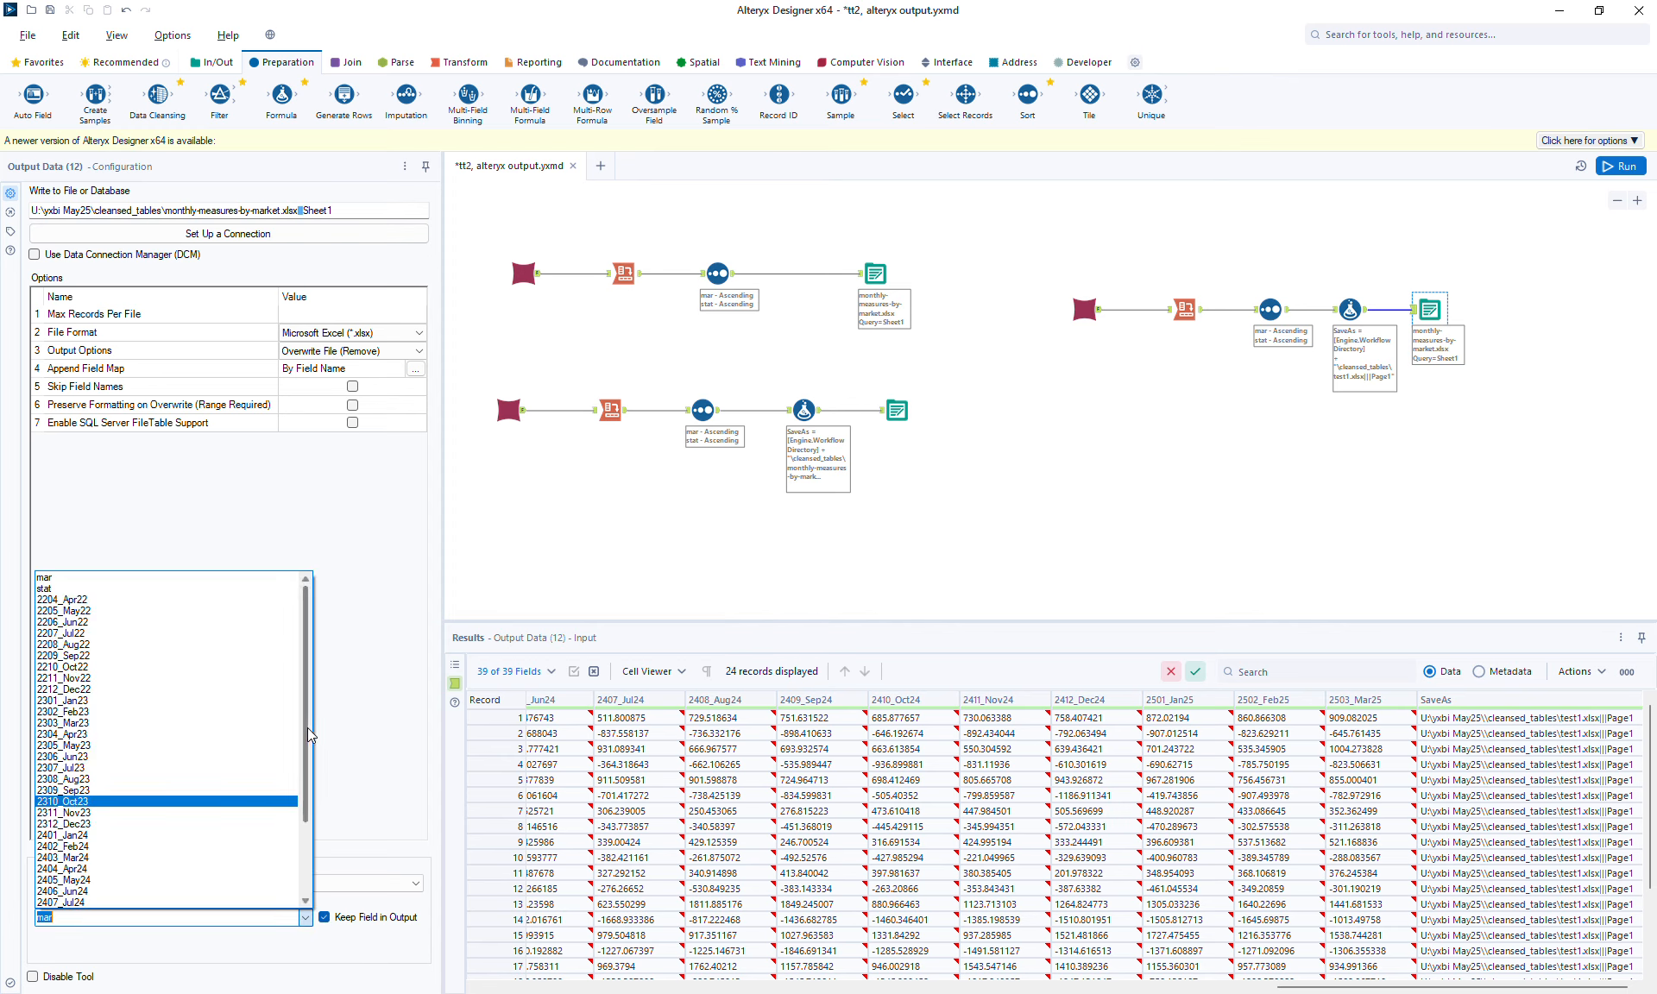
{"action": "left_click", "coordinate": [54, 902]}
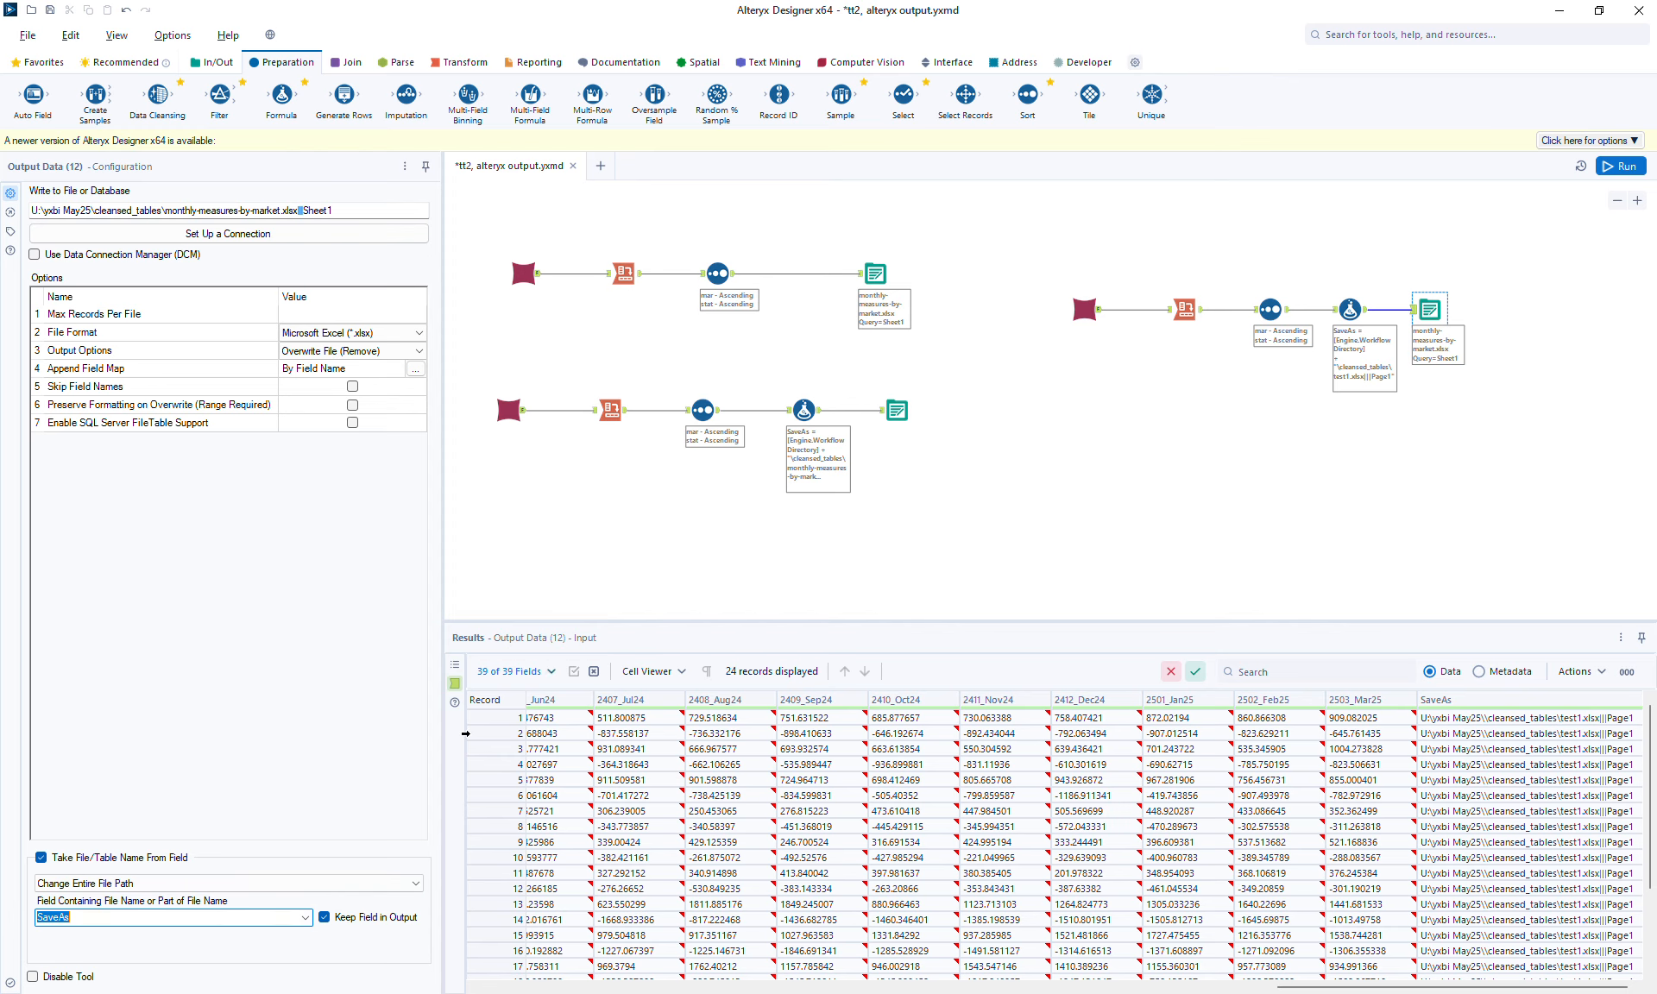
Turn off Keep Field in Output, reconfirm Change Entire File Path, and run the workflow.
{"action": "left_click", "coordinate": [363, 921]}
{"action": "left_click", "coordinate": [362, 920]}
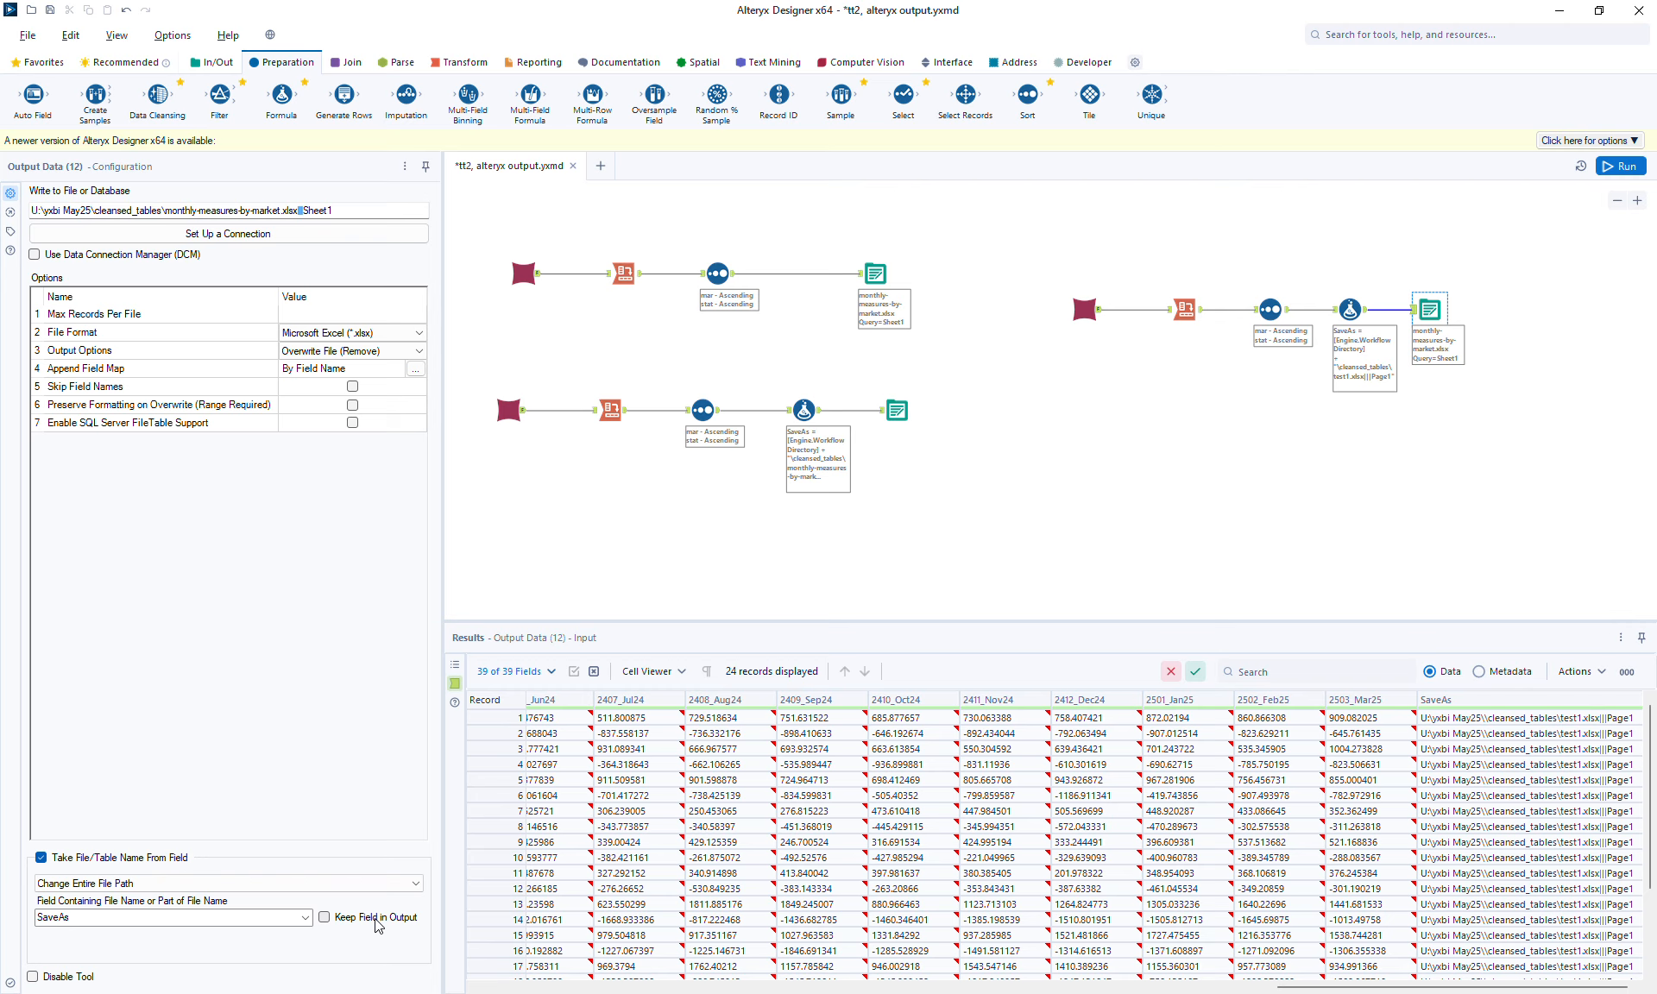
{"action": "left_click", "coordinate": [131, 885]}
{"action": "left_click", "coordinate": [108, 936]}
{"action": "double_click", "coordinate": [72, 920]}
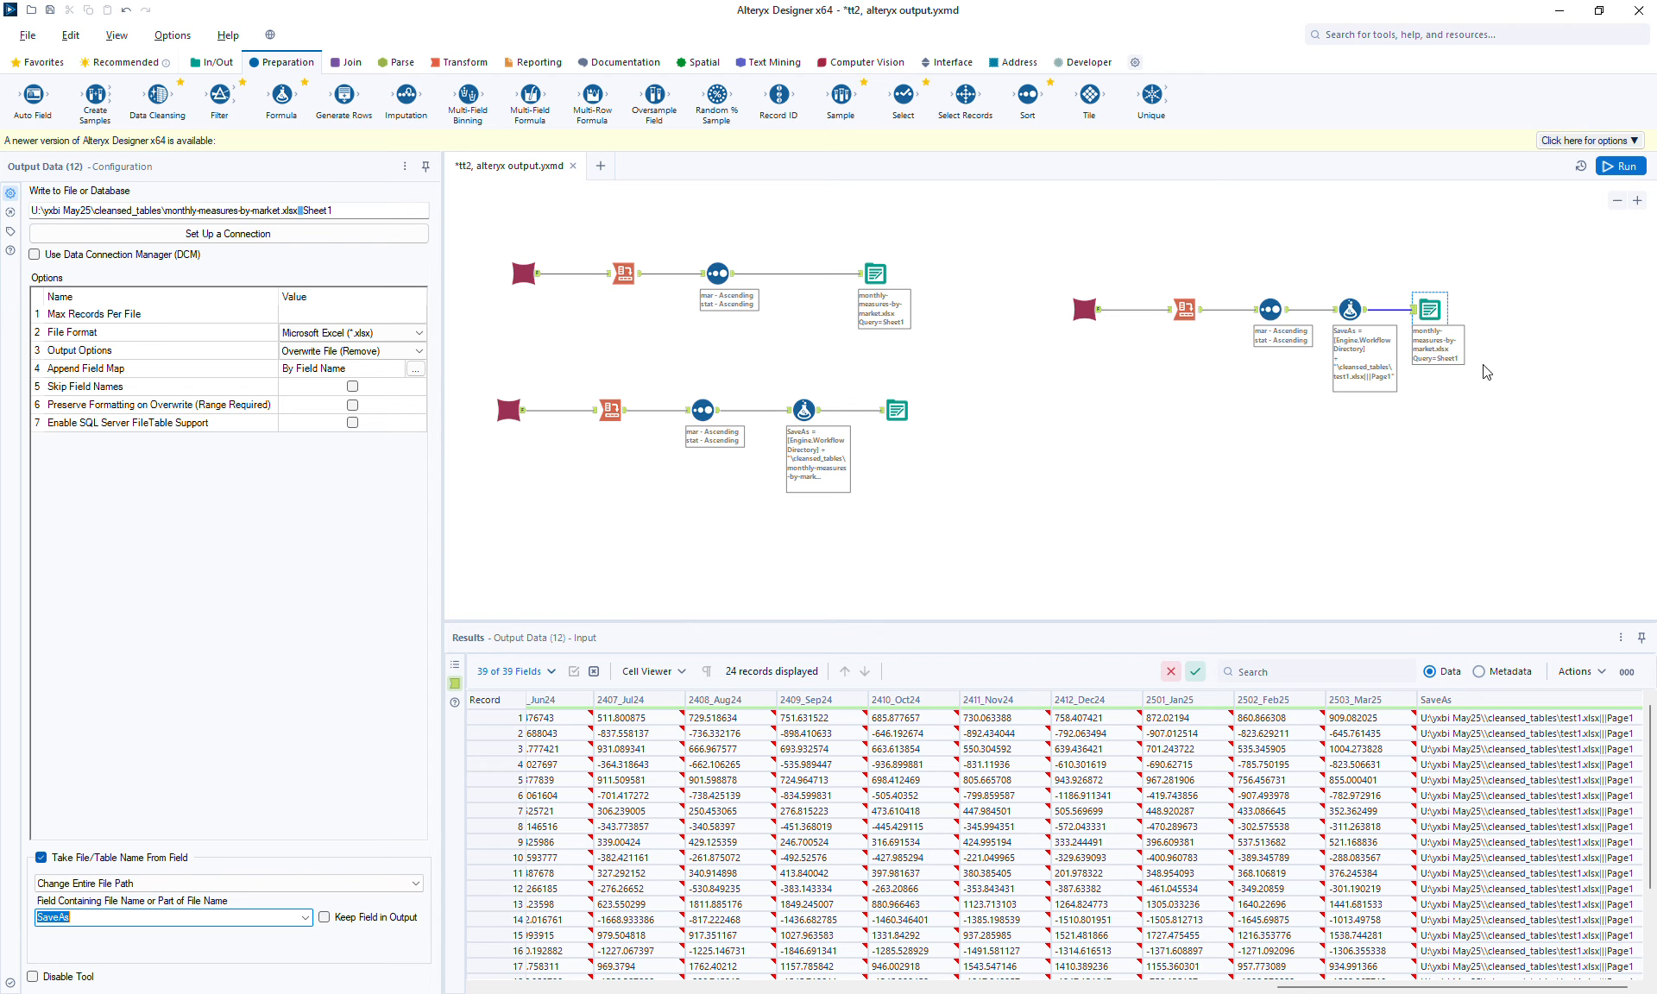
{"action": "left_click", "coordinate": [1621, 166]}
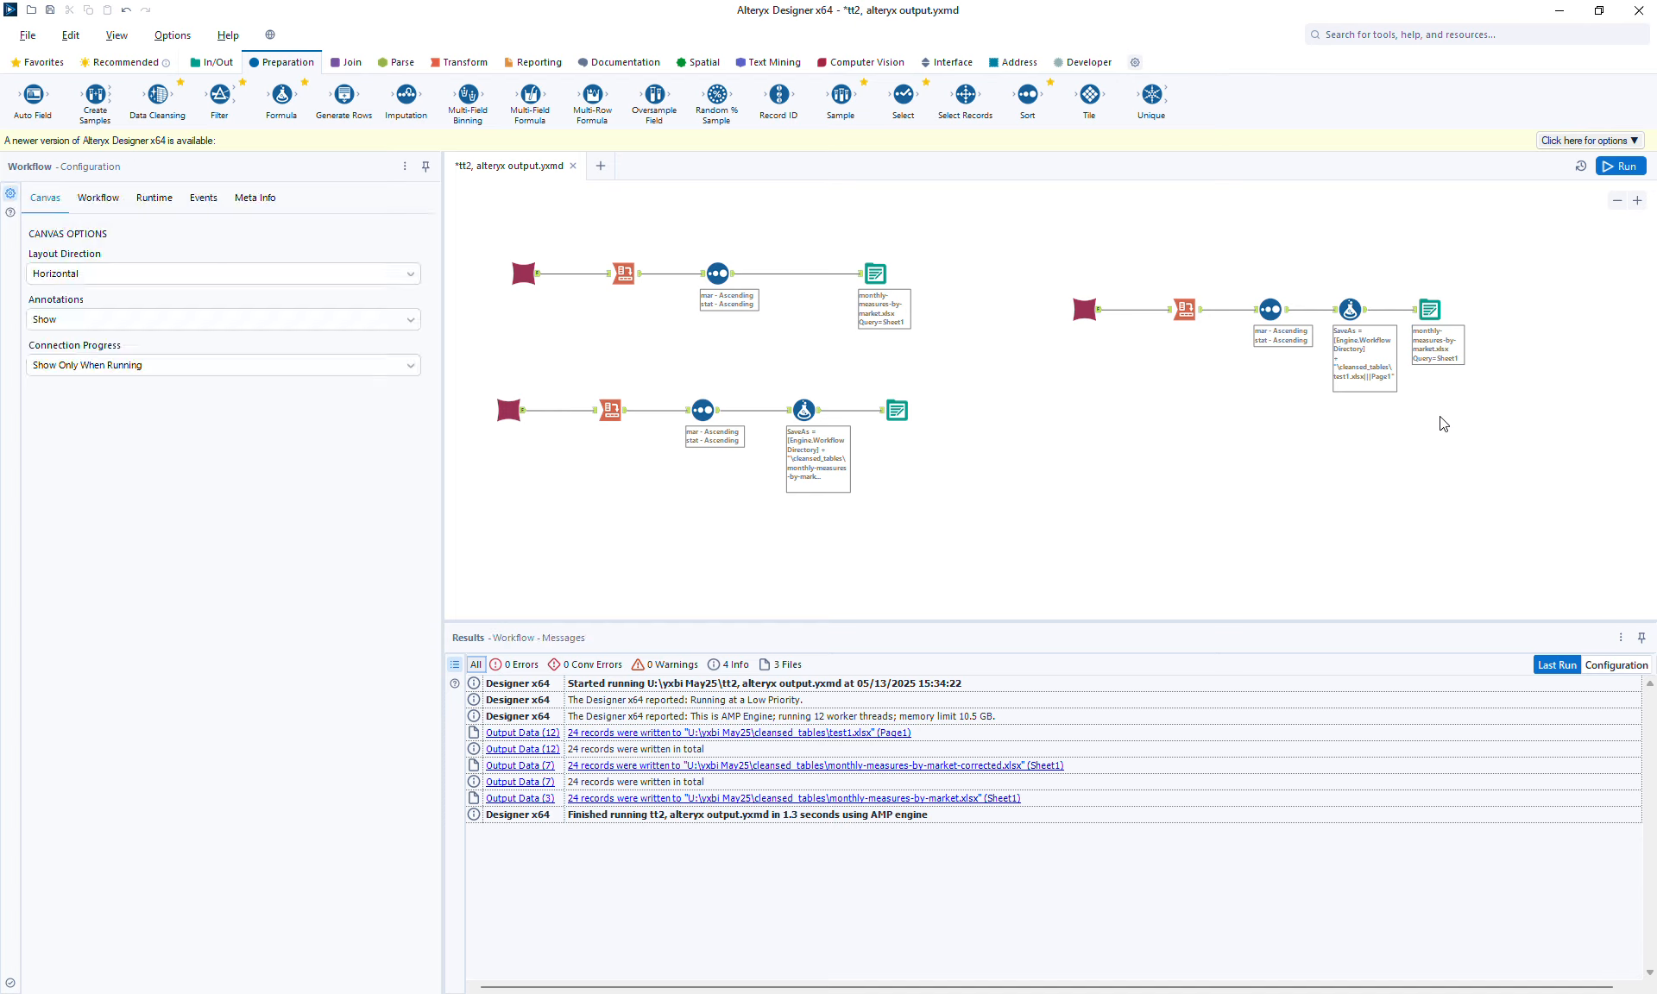
Replace the Output Data tool's folder and file name in its write path with <abcd>, keeping .xlsx|||Sheet1.
{"action": "left_click", "coordinate": [1434, 314]}
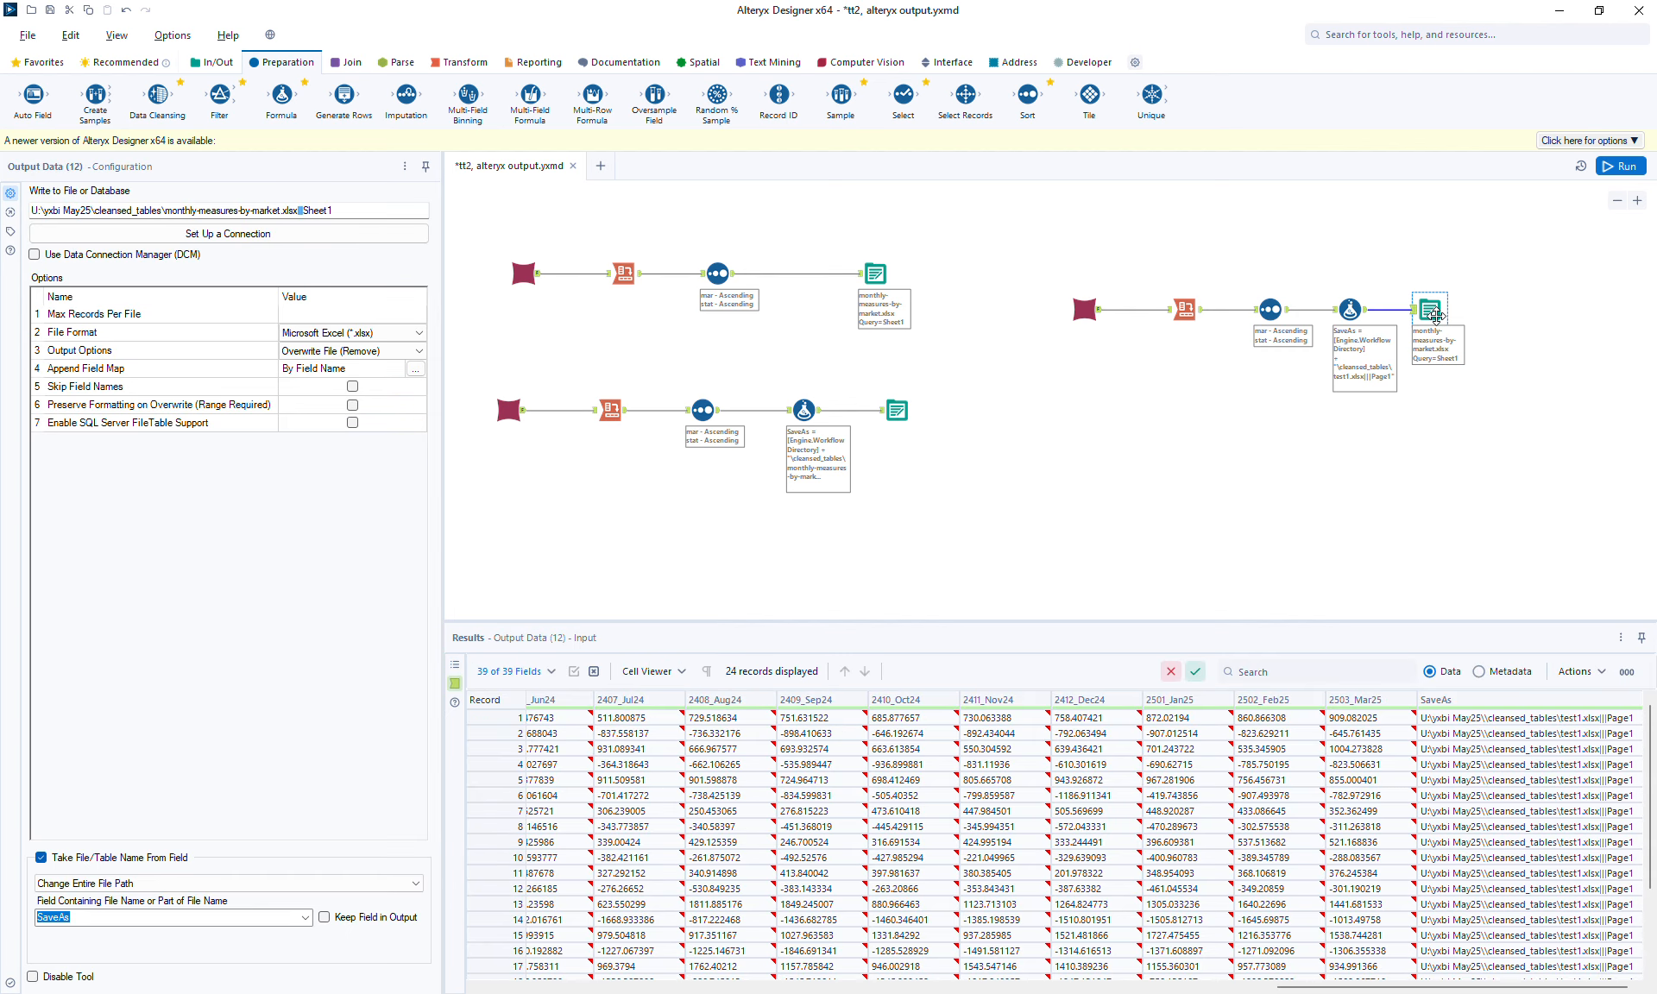
{"action": "left_click", "coordinate": [455, 669]}
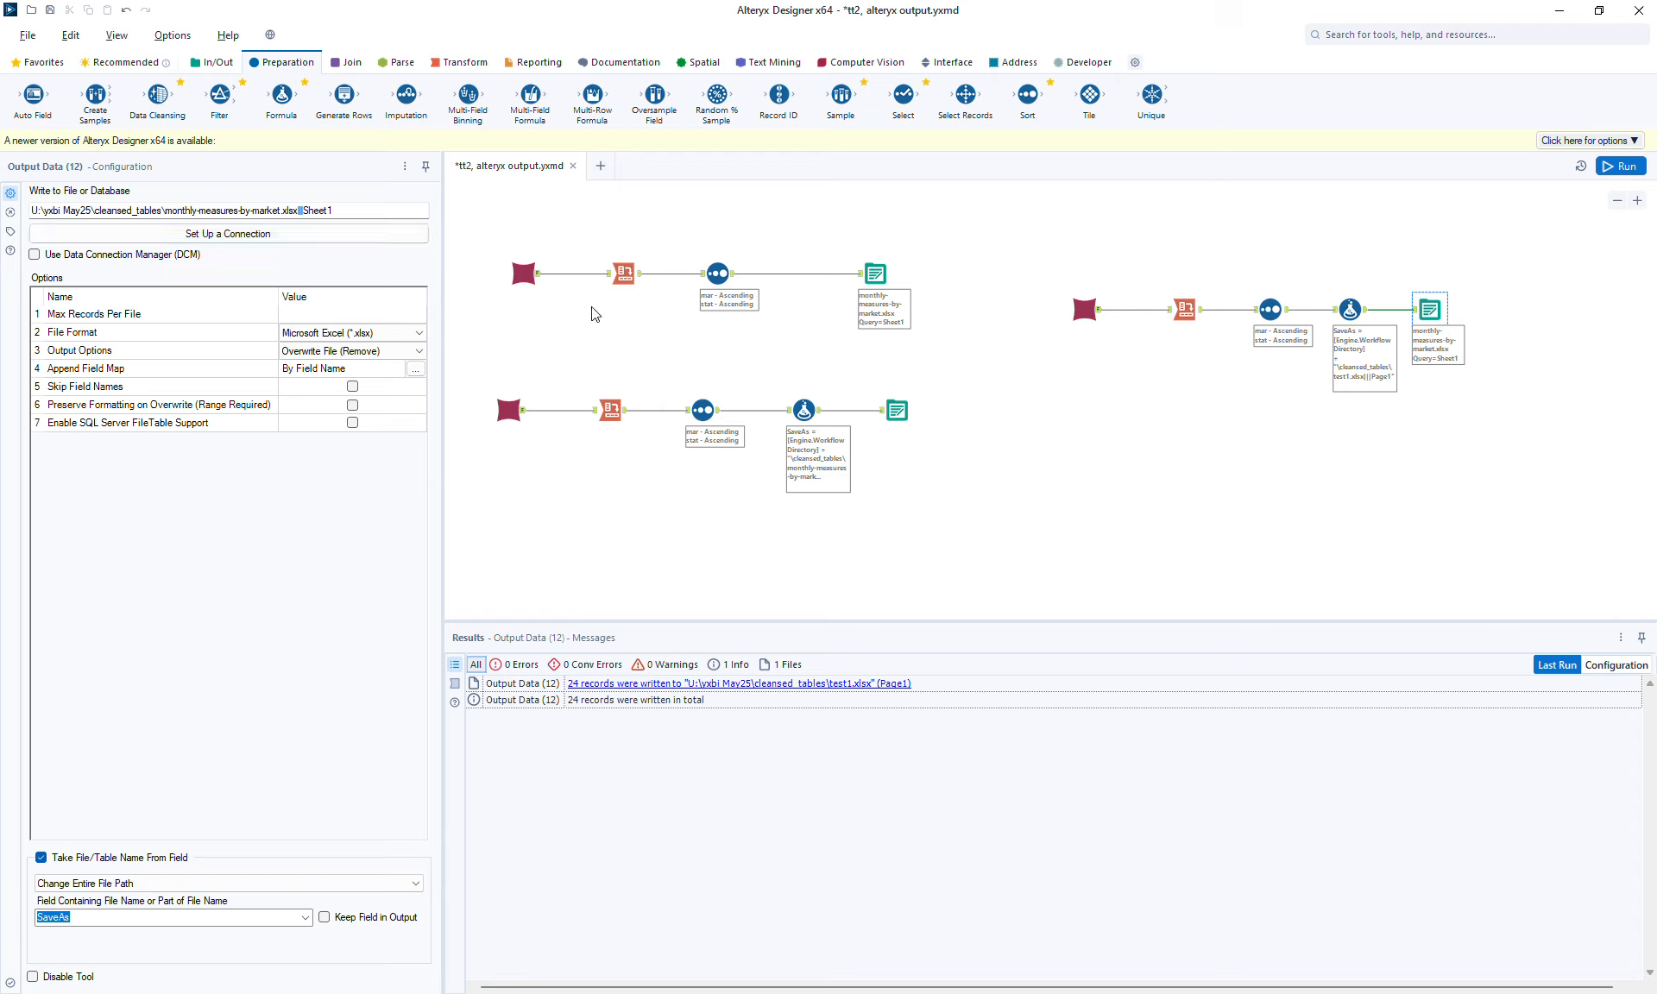
{"action": "left_click", "coordinate": [279, 211]}
{"action": "key", "text": "BackSpace"}
{"action": "key", "text": "BackSpace"}
{"action": "key", "text": "BackSpace"}
{"action": "key", "text": "BackSpace"}
{"action": "key", "text": "BackSpace"}
{"action": "key", "text": "BackSpace"}
{"action": "key", "text": "BackSpace"}
{"action": "key", "text": "BackSpace"}
{"action": "key", "text": "BackSpace"}
{"action": "key", "text": "BackSpace"}
{"action": "key", "text": "BackSpace"}
{"action": "key", "text": "BackSpace"}
{"action": "key", "text": "BackSpace"}
{"action": "key", "text": "BackSpace"}
{"action": "key", "text": "BackSpace"}
{"action": "key", "text": "BackSpace"}
{"action": "key", "text": "BackSpace"}
{"action": "key", "text": "BackSpace"}
{"action": "key", "text": "BackSpace"}
{"action": "key", "text": "BackSpace"}
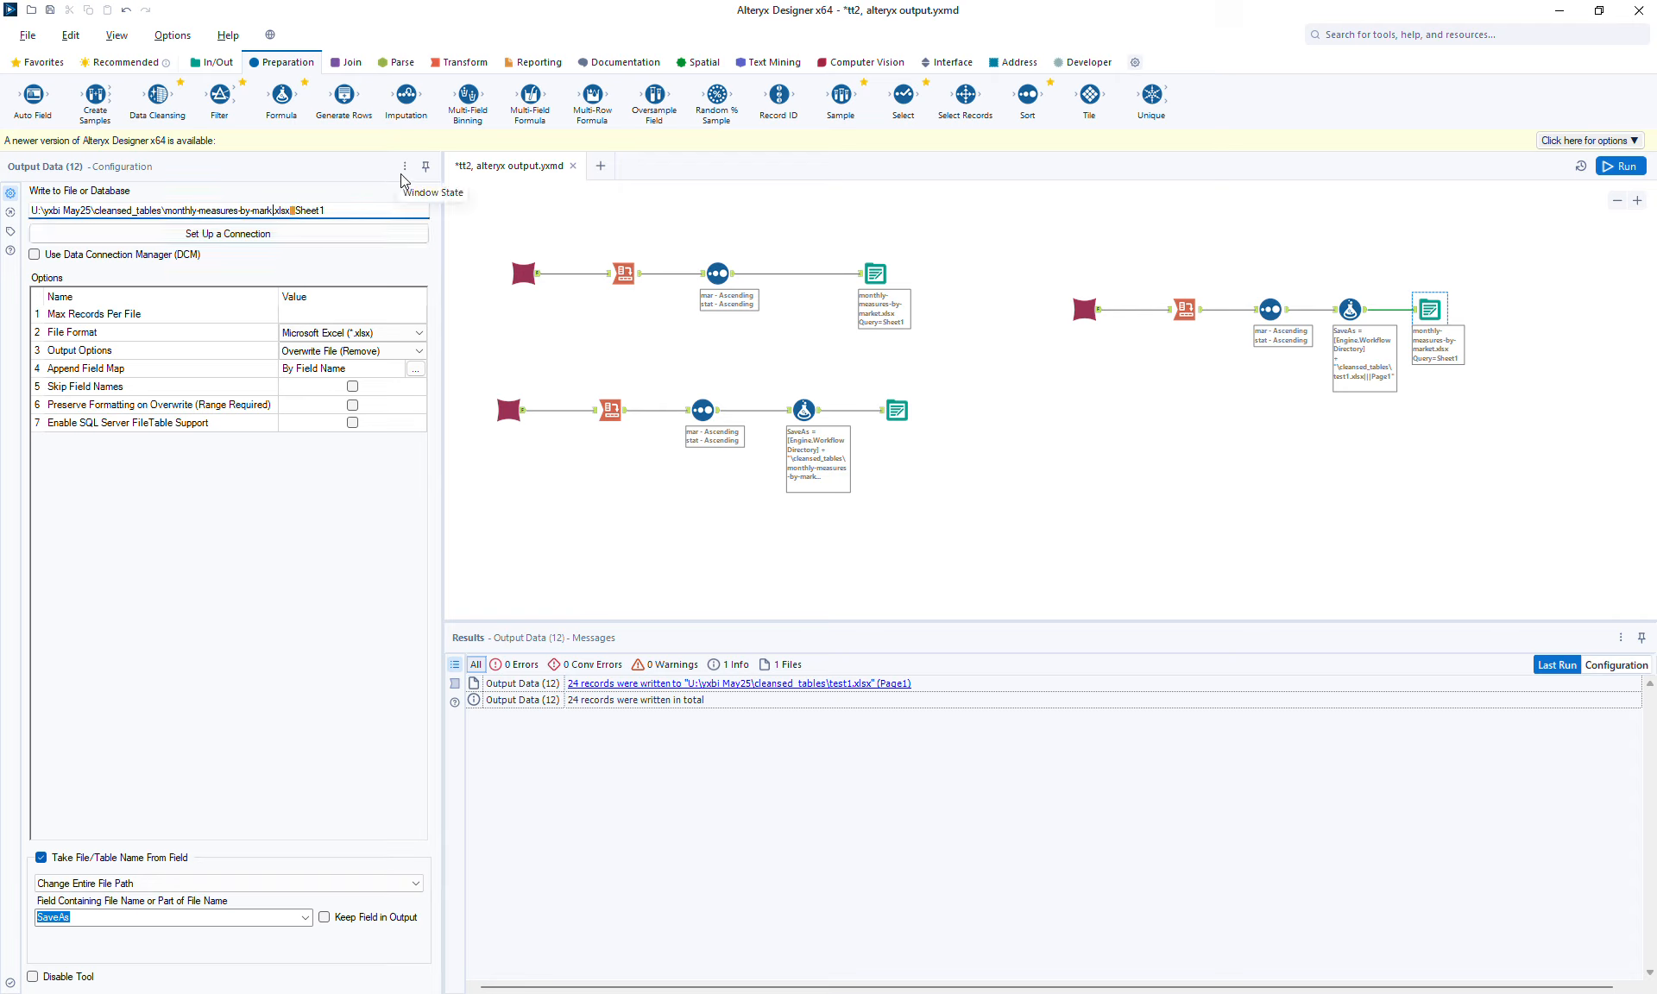
{"action": "key", "text": "BackSpace"}
{"action": "key", "text": "BackSpace"}
{"action": "key", "text": "BackSpace"}
{"action": "key", "text": "BackSpace"}
{"action": "key", "text": "BackSpace"}
{"action": "key", "text": "BackSpace"}
{"action": "key", "text": "BackSpace"}
{"action": "key", "text": "BackSpace"}
{"action": "key", "text": "BackSpace"}
{"action": "key", "text": "BackSpace"}
{"action": "key", "text": "BackSpace"}
{"action": "key", "text": "BackSpace"}
{"action": "key", "text": "BackSpace"}
{"action": "key", "text": "BackSpace"}
{"action": "key", "text": "BackSpace"}
{"action": "key", "text": "BackSpace"}
{"action": "key", "text": "BackSpace"}
{"action": "key", "text": "BackSpace"}
{"action": "key", "text": "BackSpace"}
{"action": "key", "text": "BackSpace"}
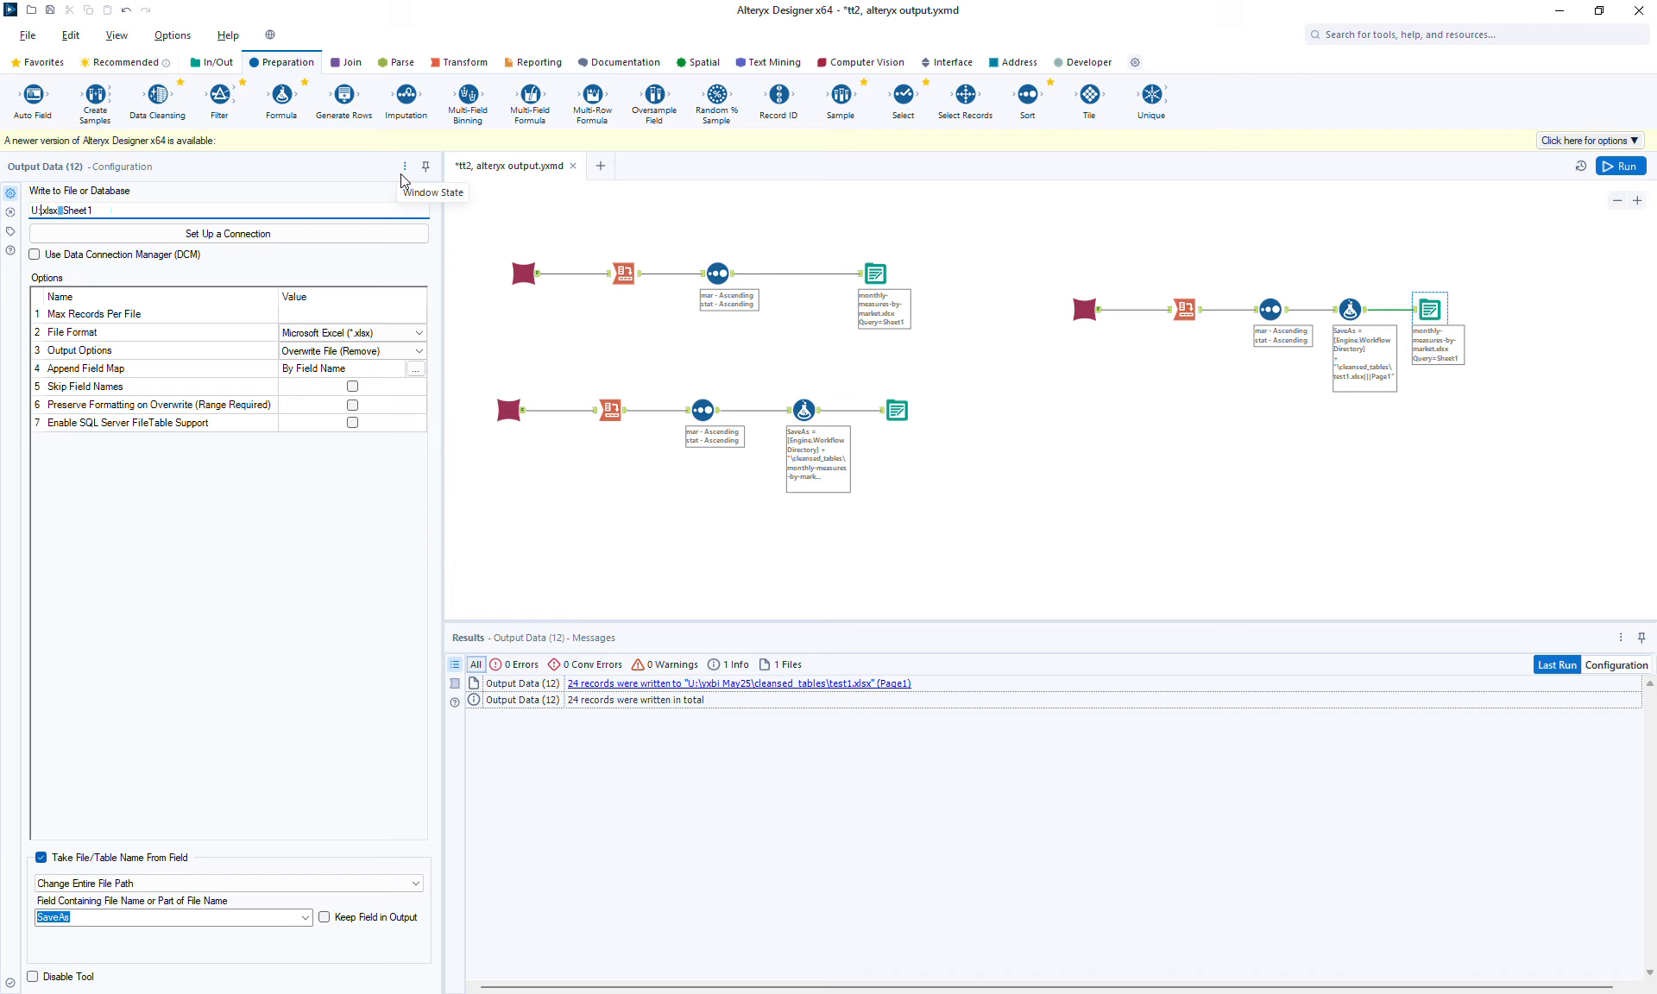
{"action": "type", "text": "<abcd>"}
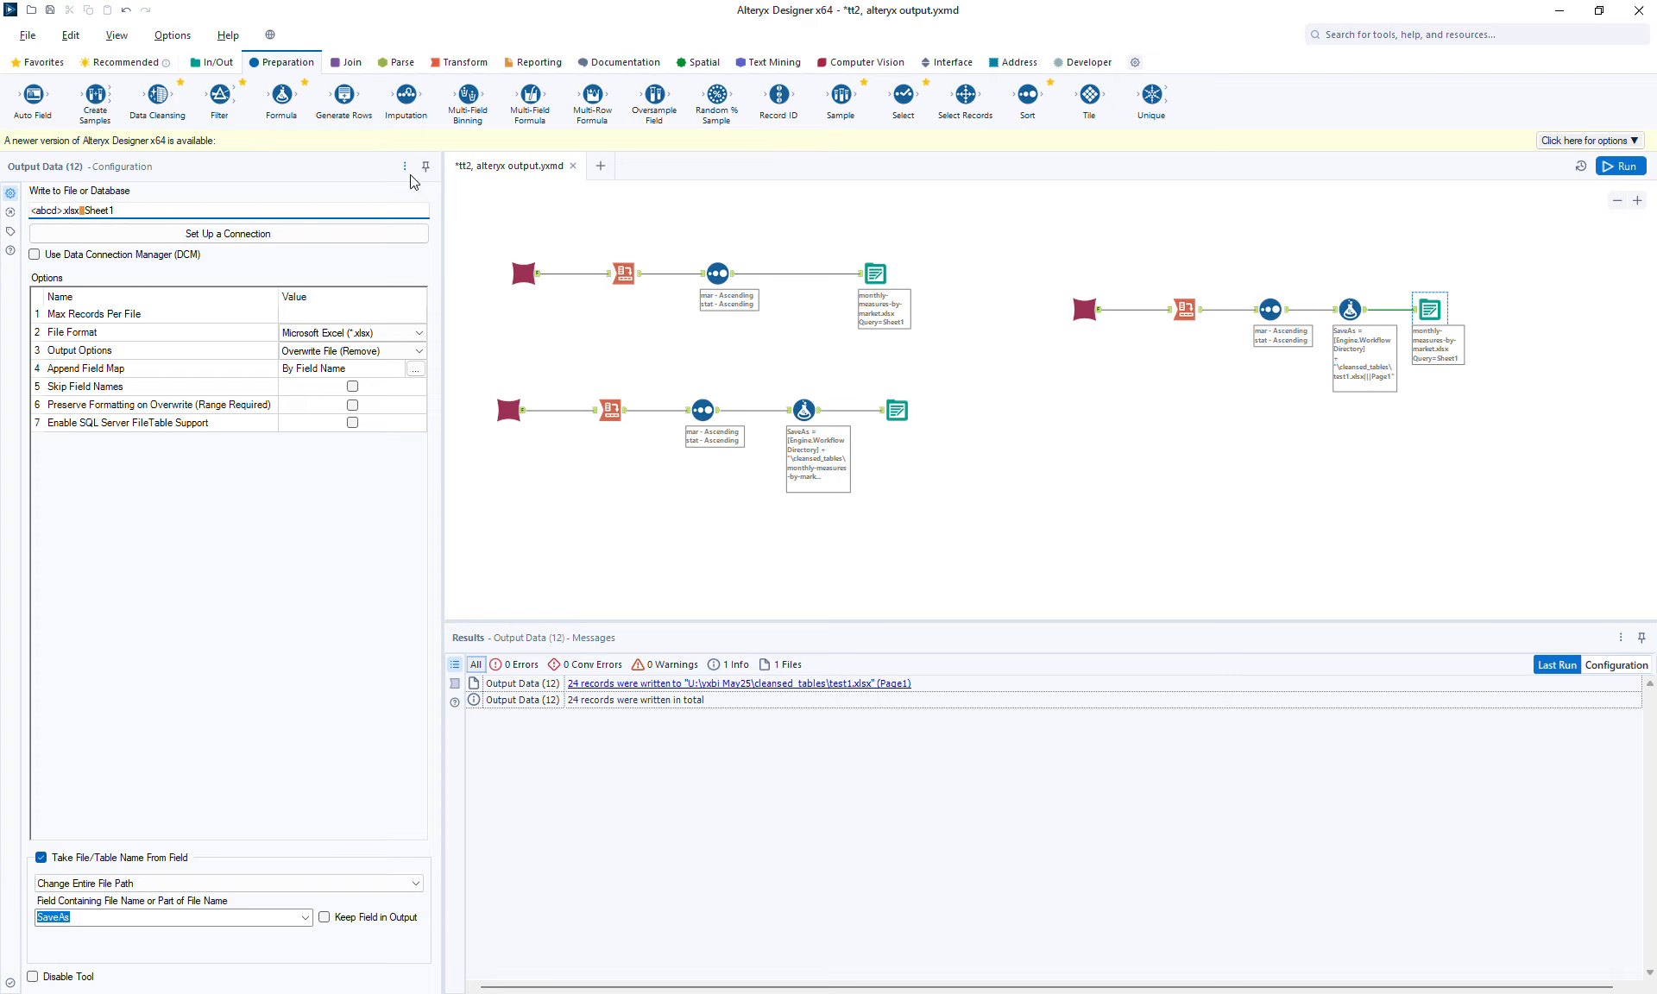
Run the workflow, disable taking the file name from a field, and run it again.
{"action": "left_click", "coordinate": [1625, 171]}
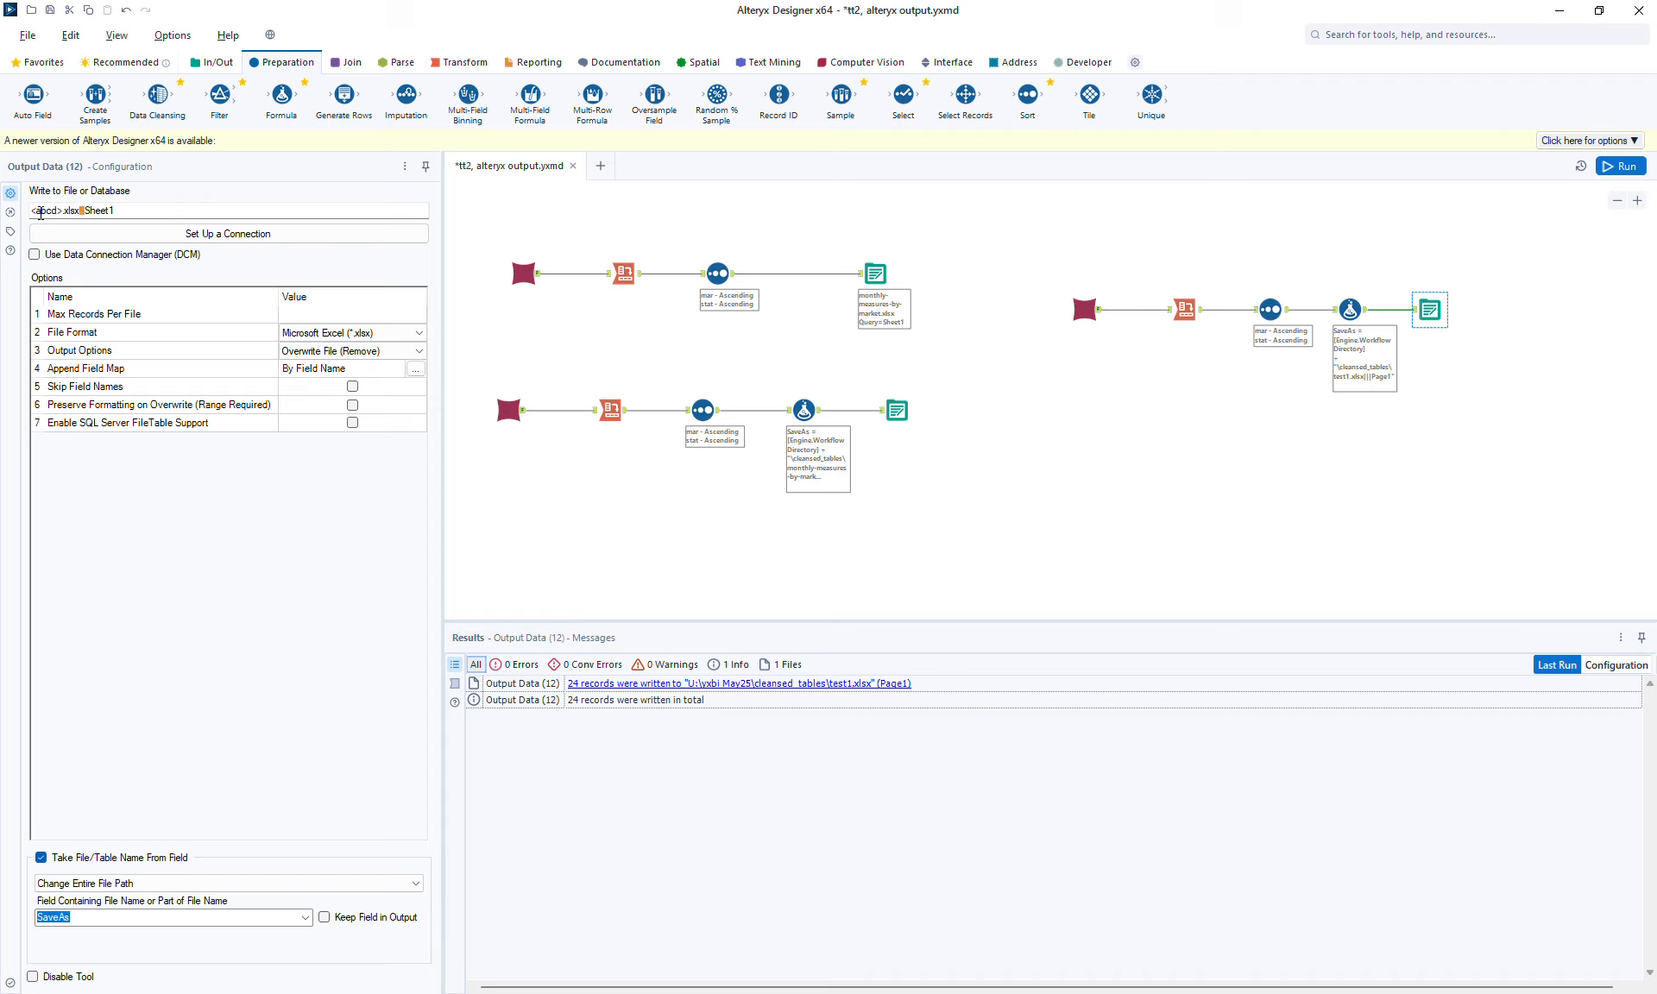
{"action": "left_click", "coordinate": [35, 211]}
{"action": "left_click", "coordinate": [132, 857]}
{"action": "left_click", "coordinate": [1624, 165]}
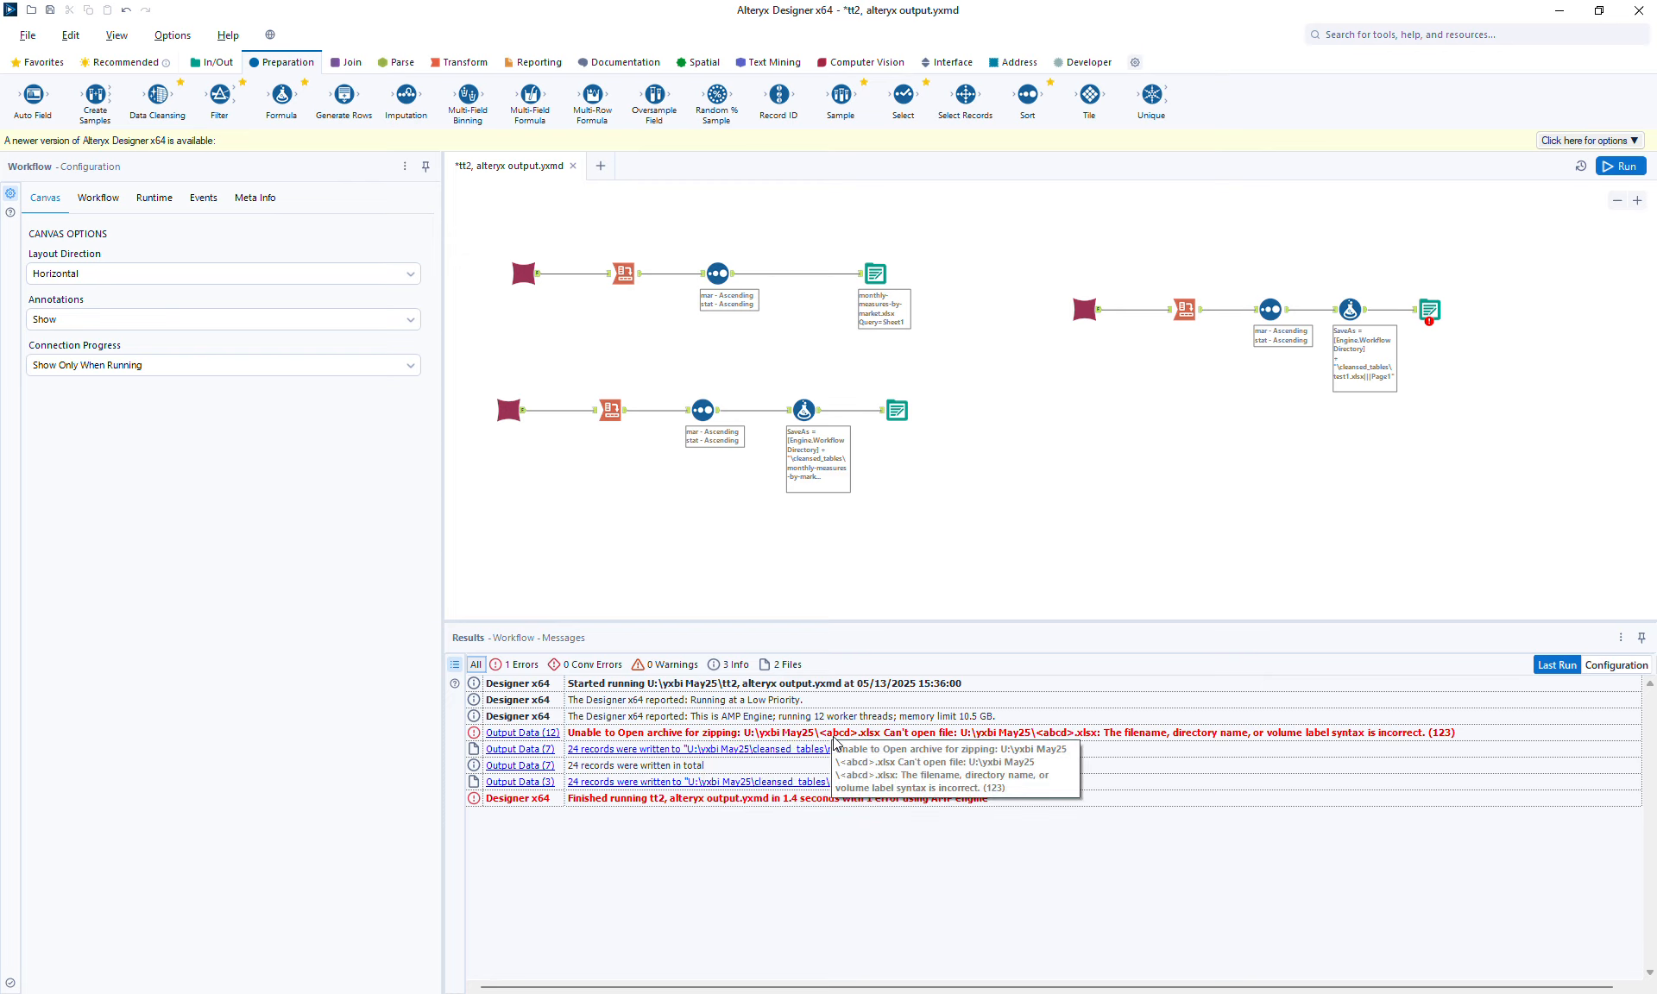
Re-enable taking the entire file path from the SaveAs field without keeping the field, and run the workflow.
{"action": "left_click", "coordinate": [1413, 325]}
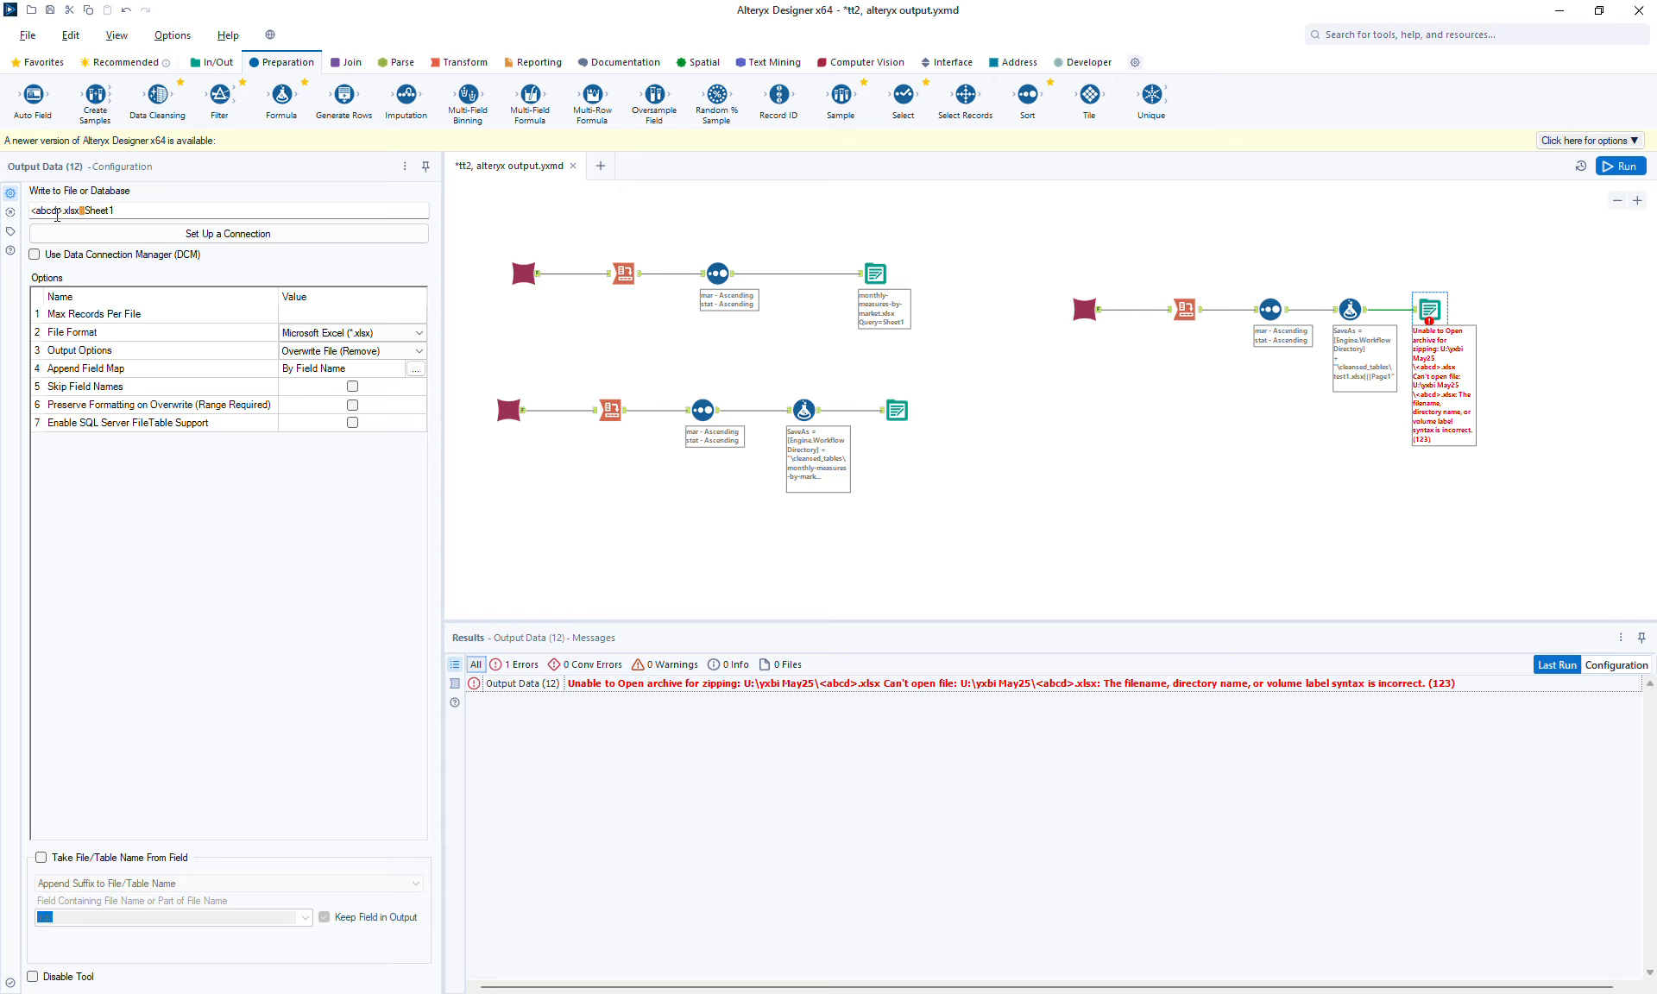
{"action": "left_click", "coordinate": [105, 859]}
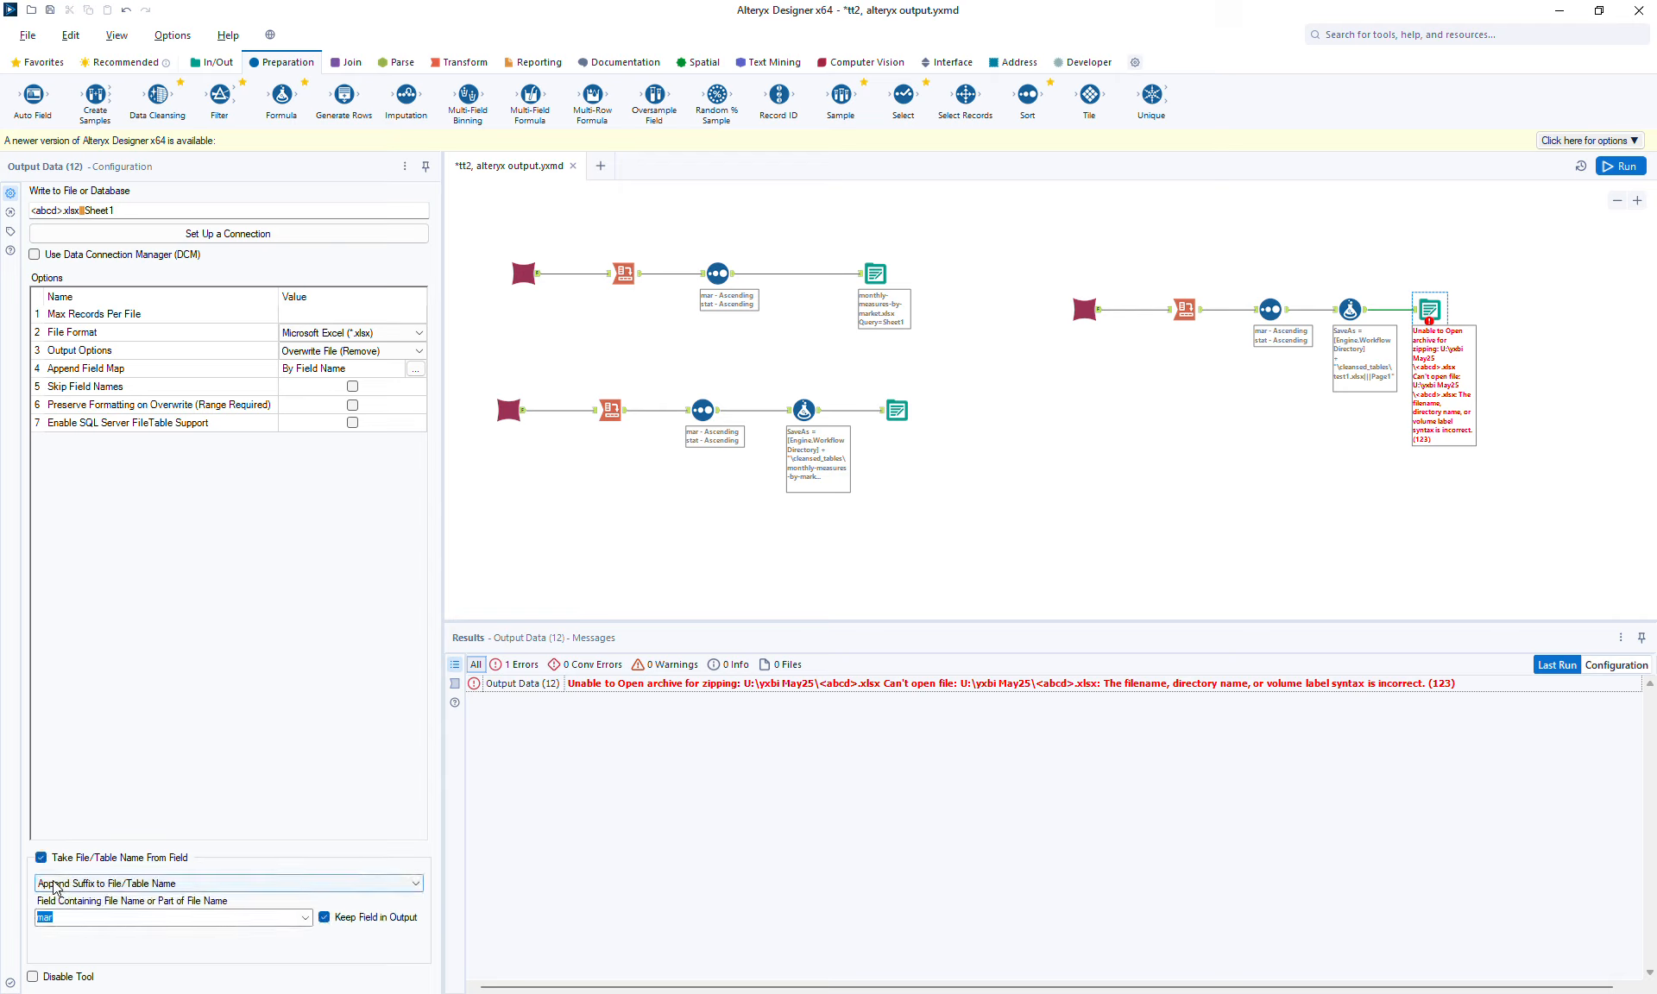
{"action": "left_click", "coordinate": [306, 917]}
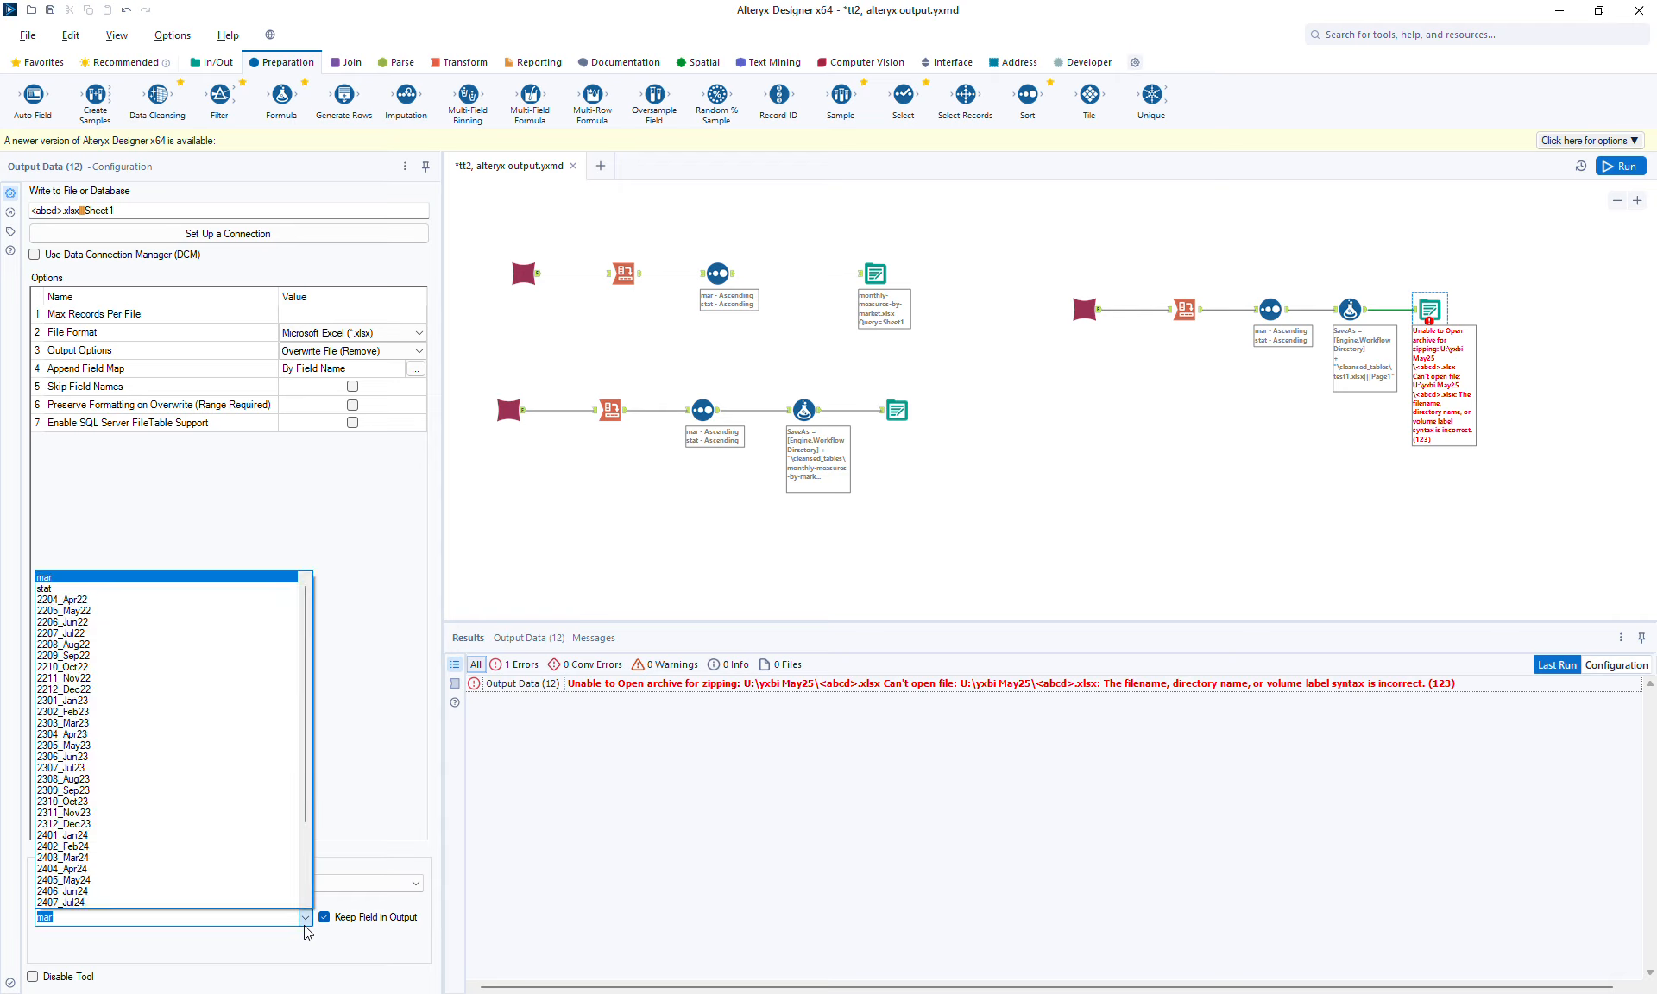
{"action": "left_click", "coordinate": [306, 918]}
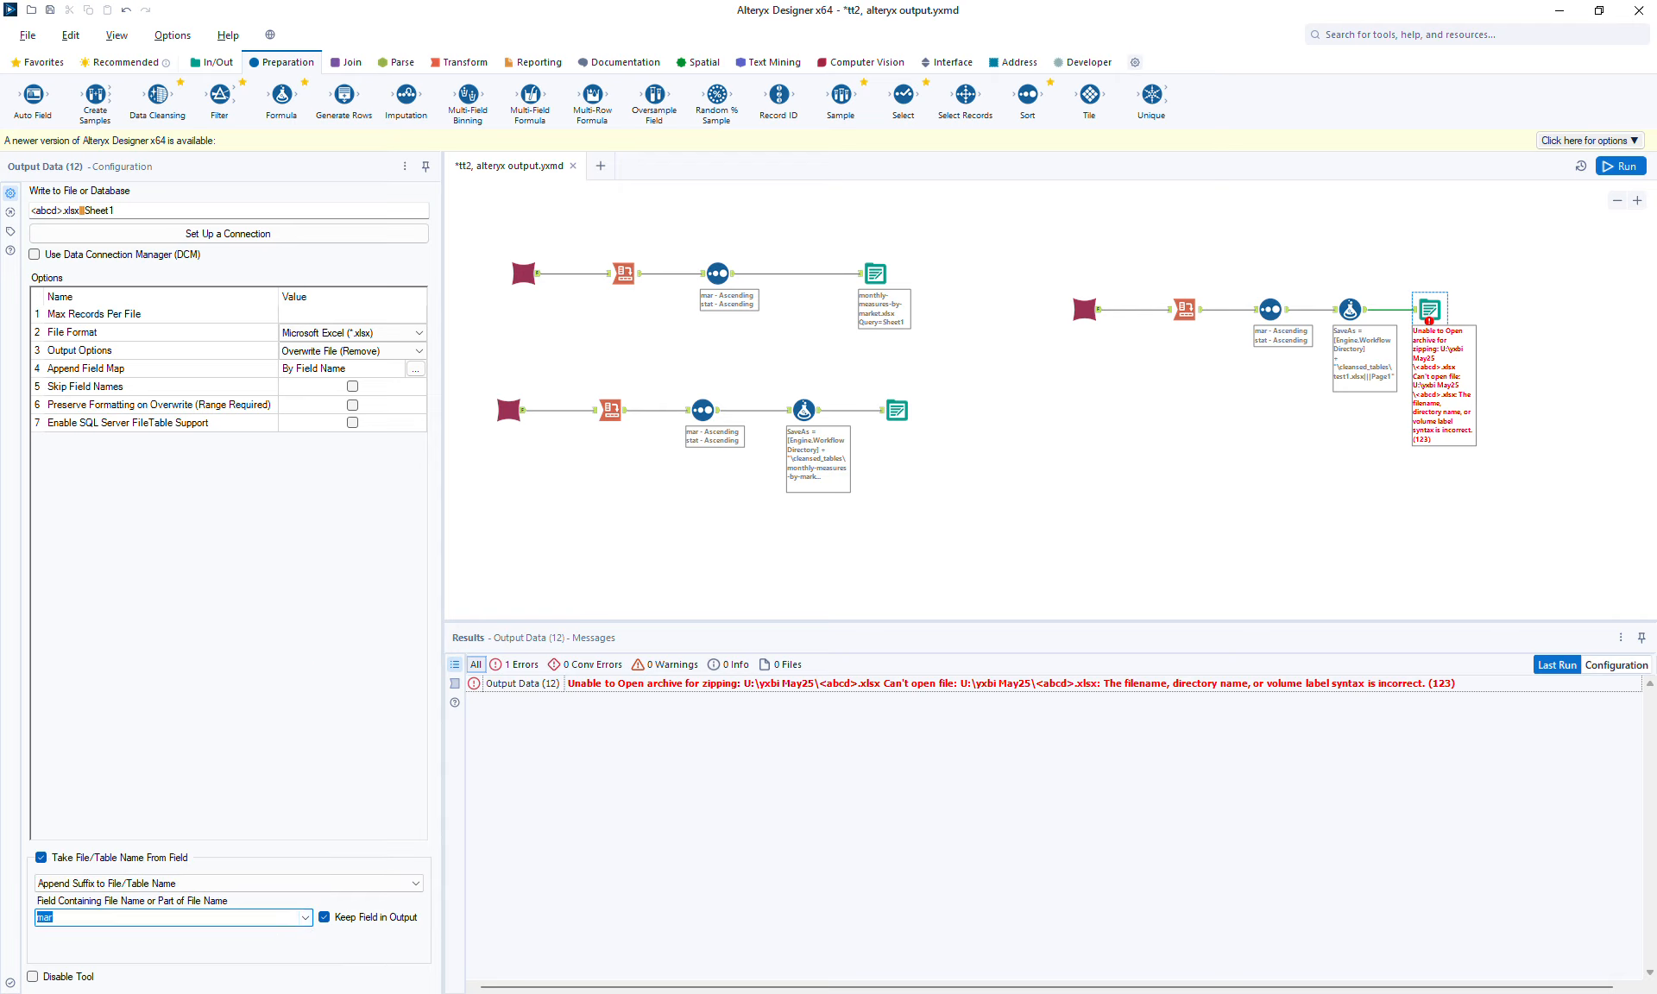
{"action": "type", "text": "SaveAs"}
{"action": "left_click", "coordinate": [169, 882]}
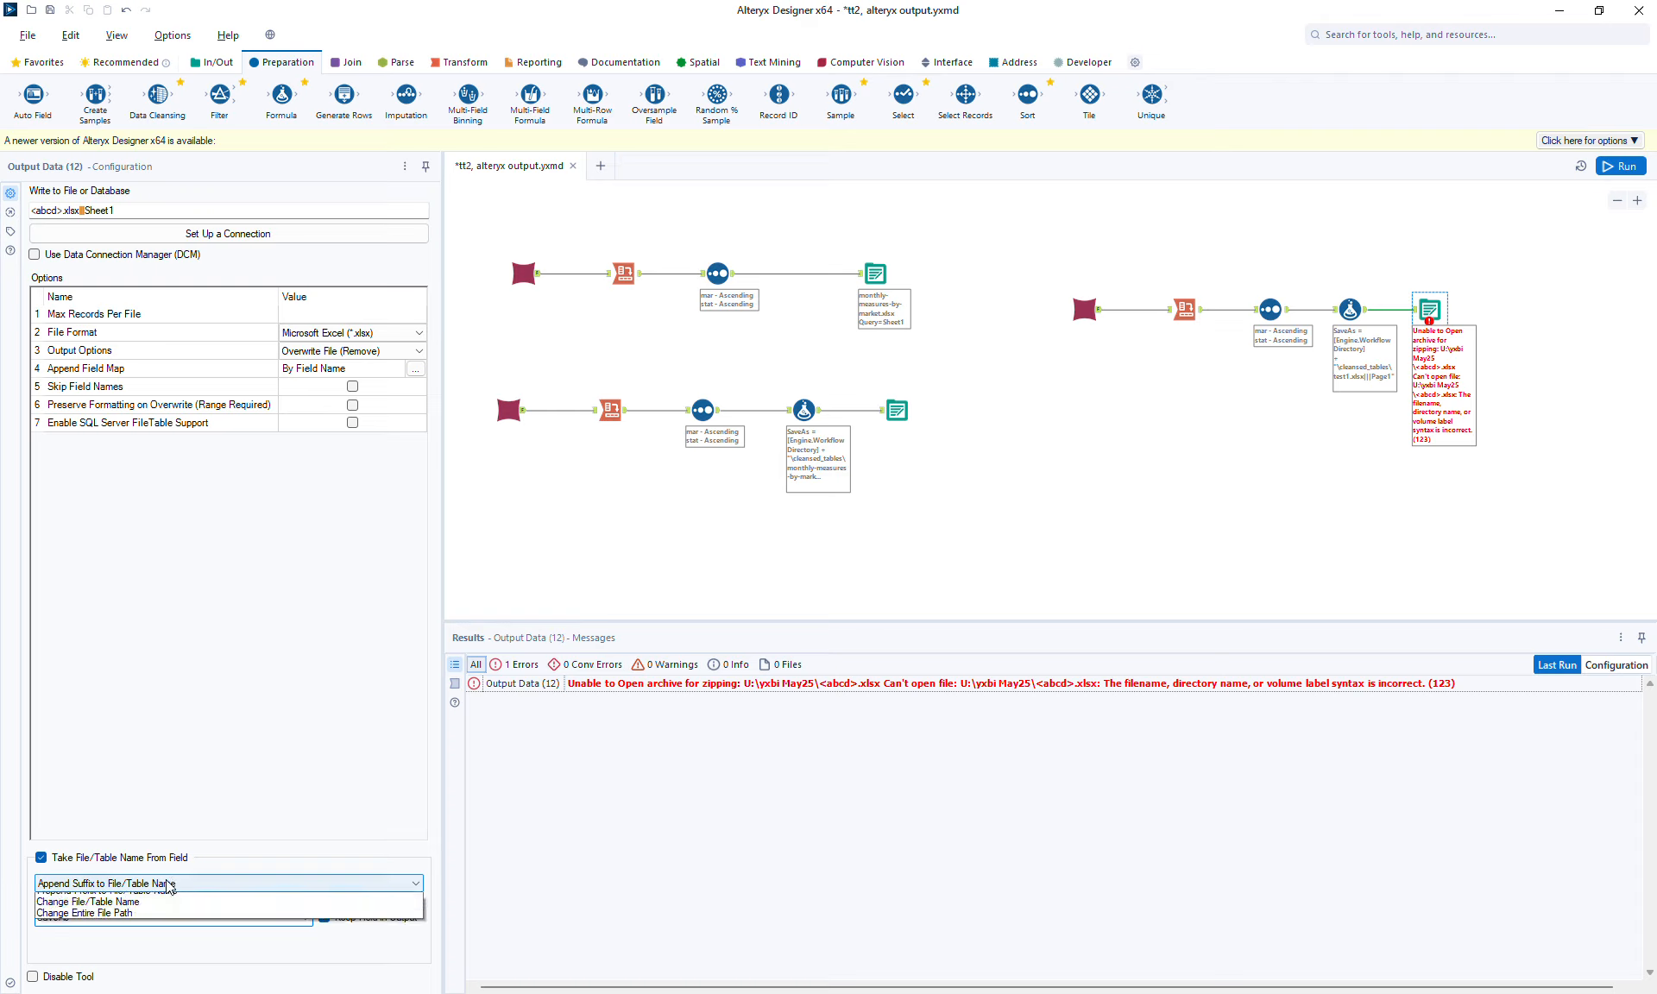
{"action": "left_click", "coordinate": [78, 936]}
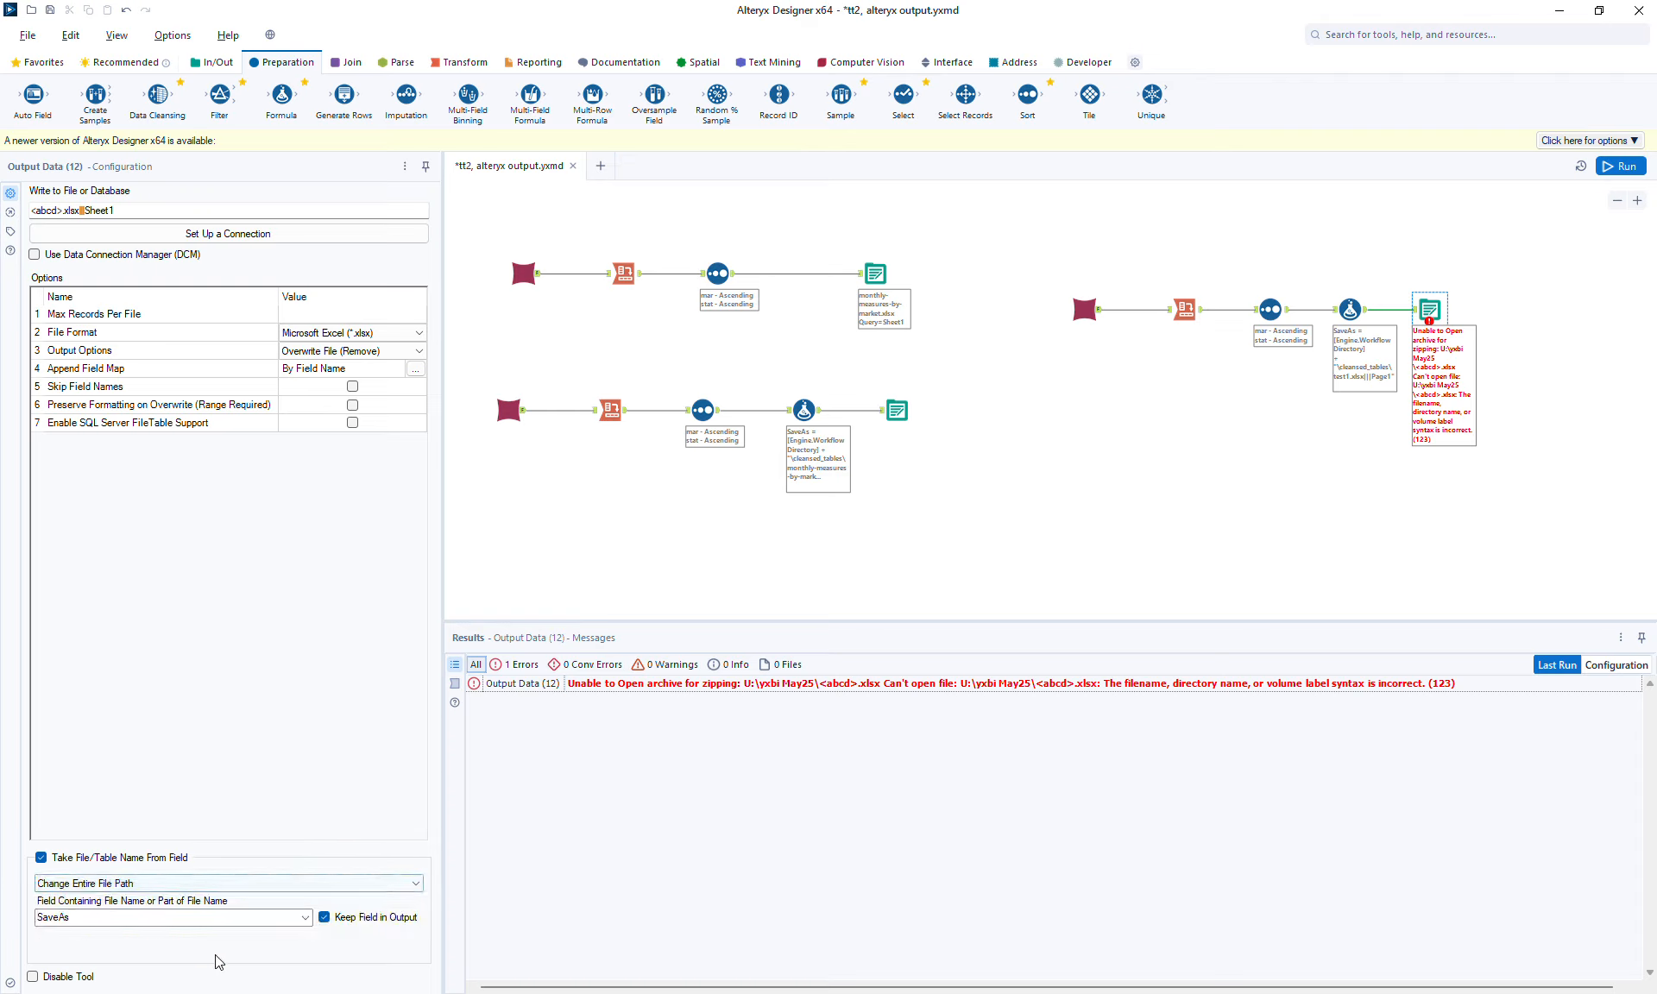
{"action": "left_click", "coordinate": [373, 918]}
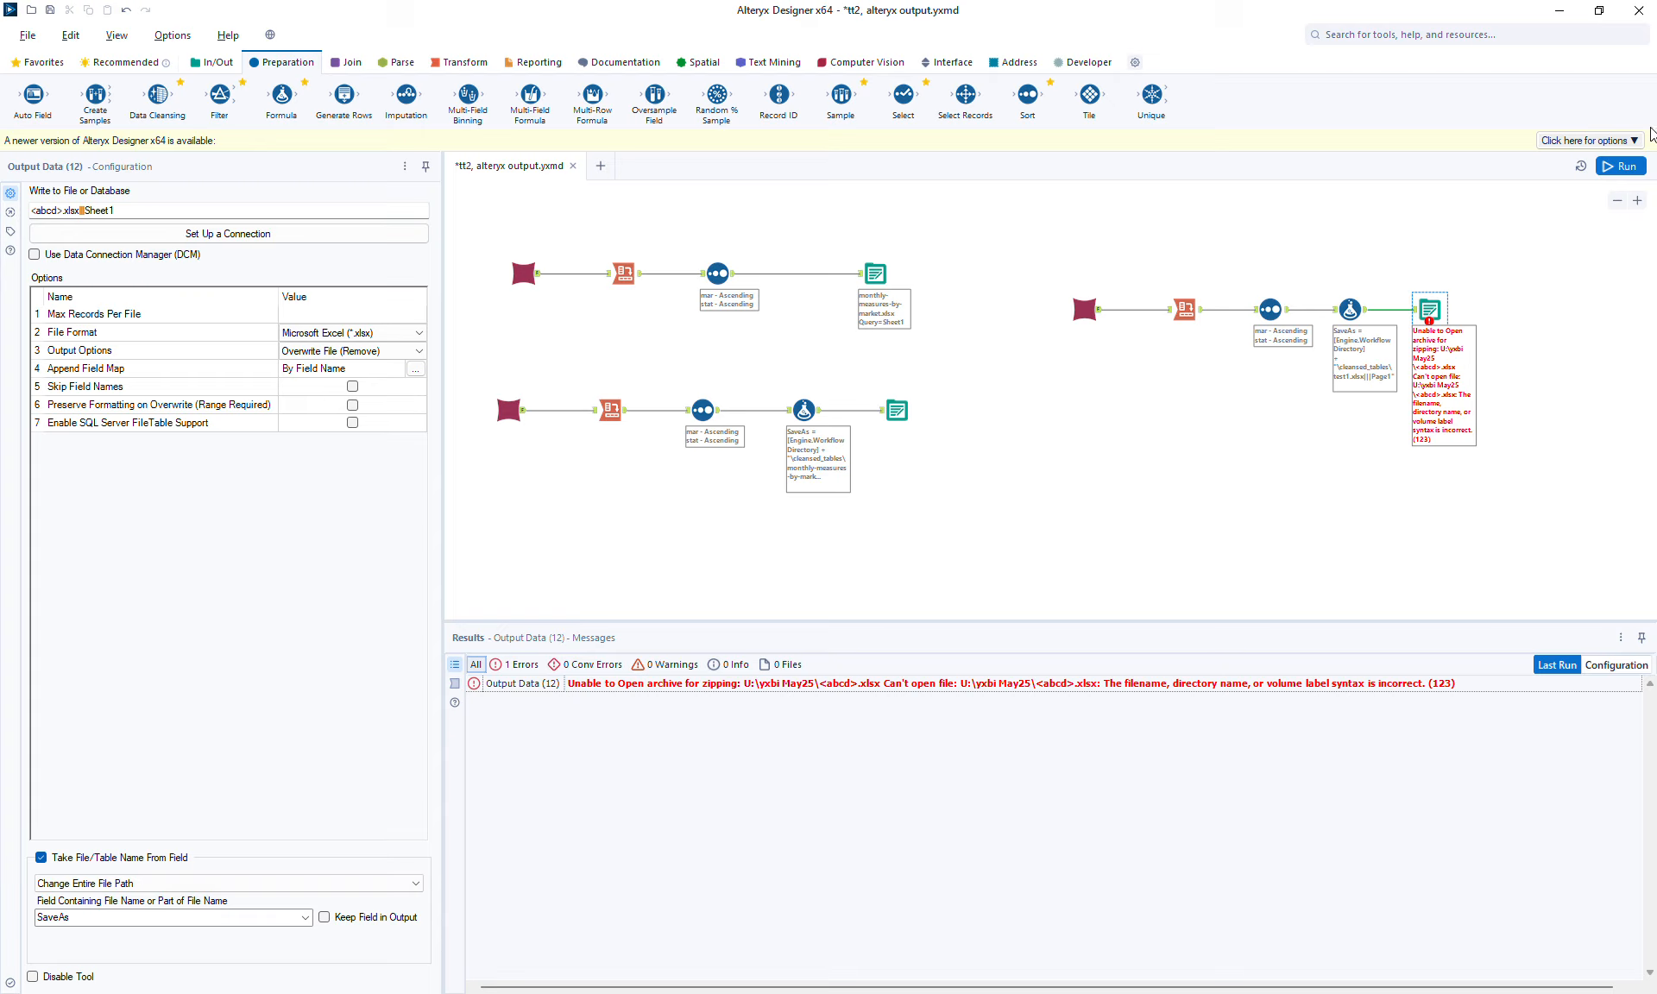
{"action": "left_click", "coordinate": [1610, 177]}
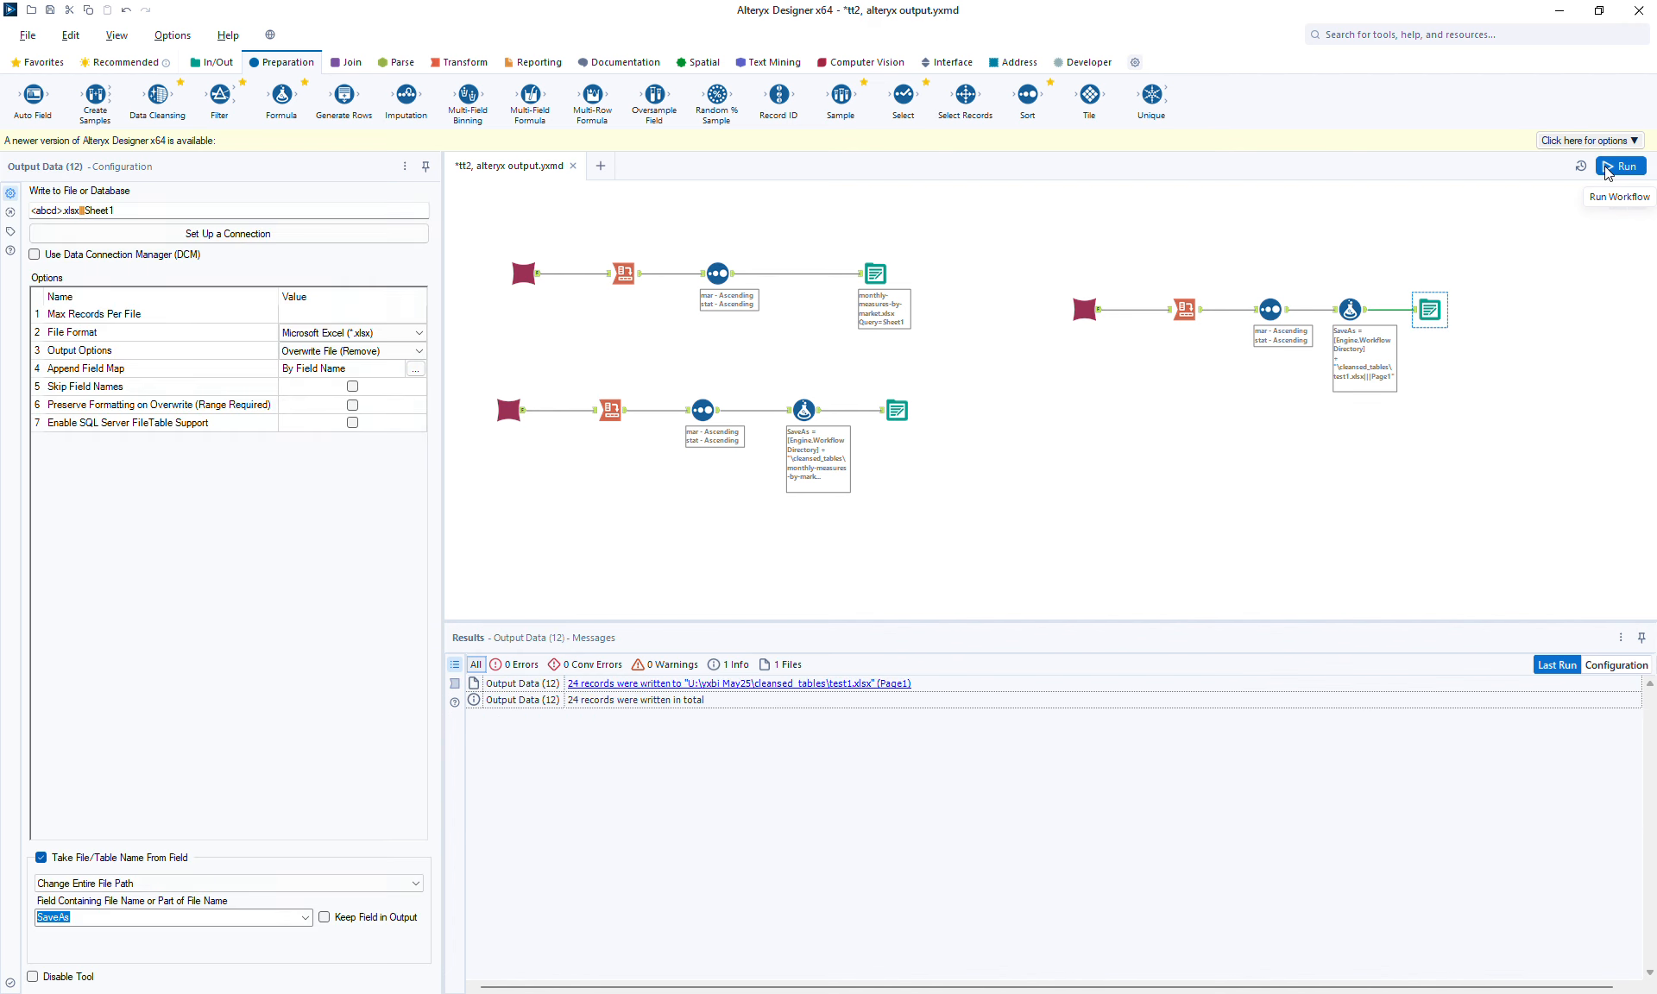
Review the list of written files and each branch's Output Data and Formula tool settings.
{"action": "left_click", "coordinate": [1337, 445]}
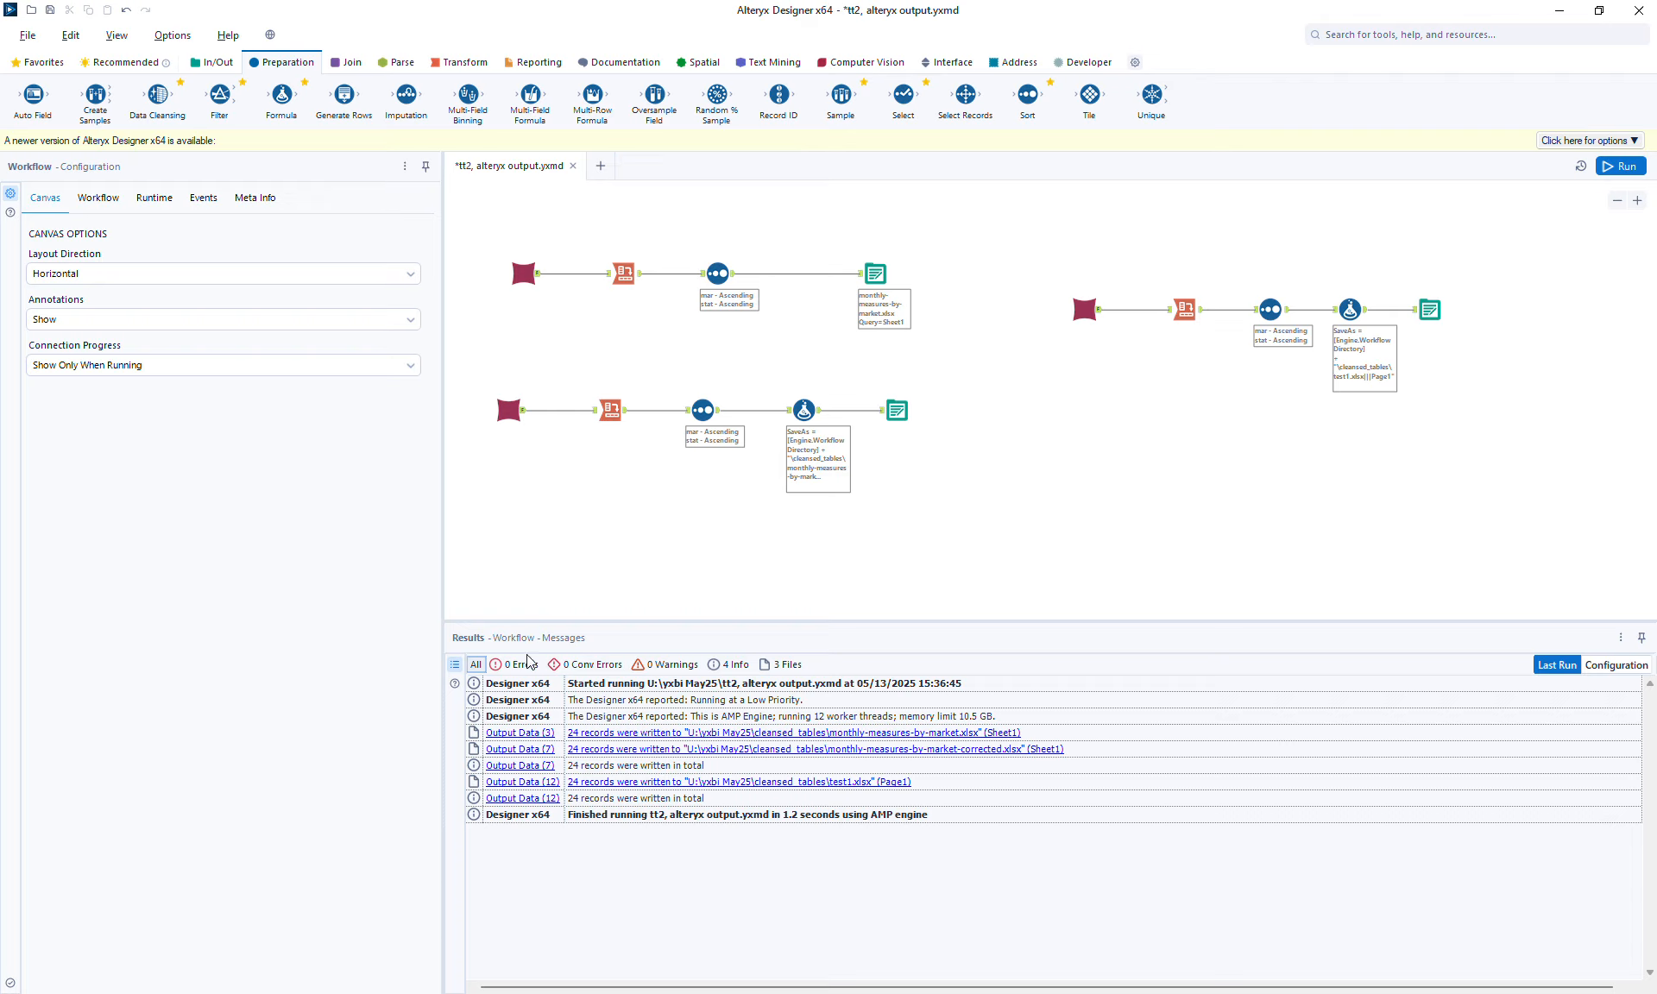
{"action": "left_click", "coordinate": [785, 664]}
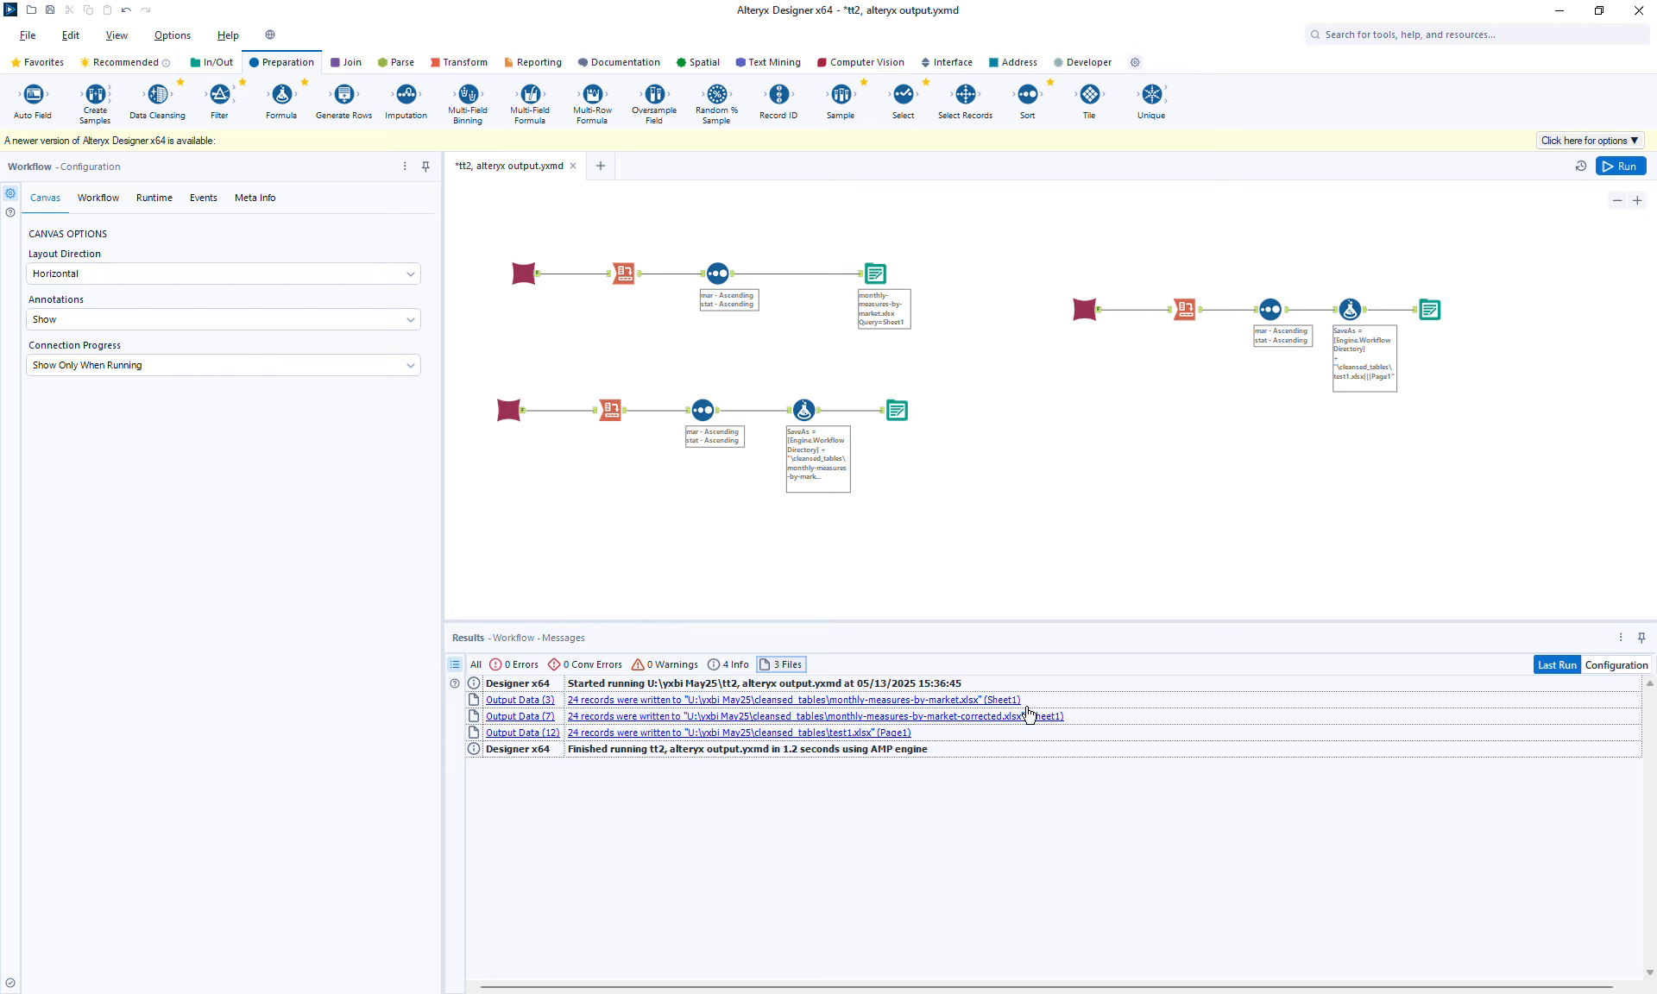
{"action": "left_click", "coordinate": [876, 288]}
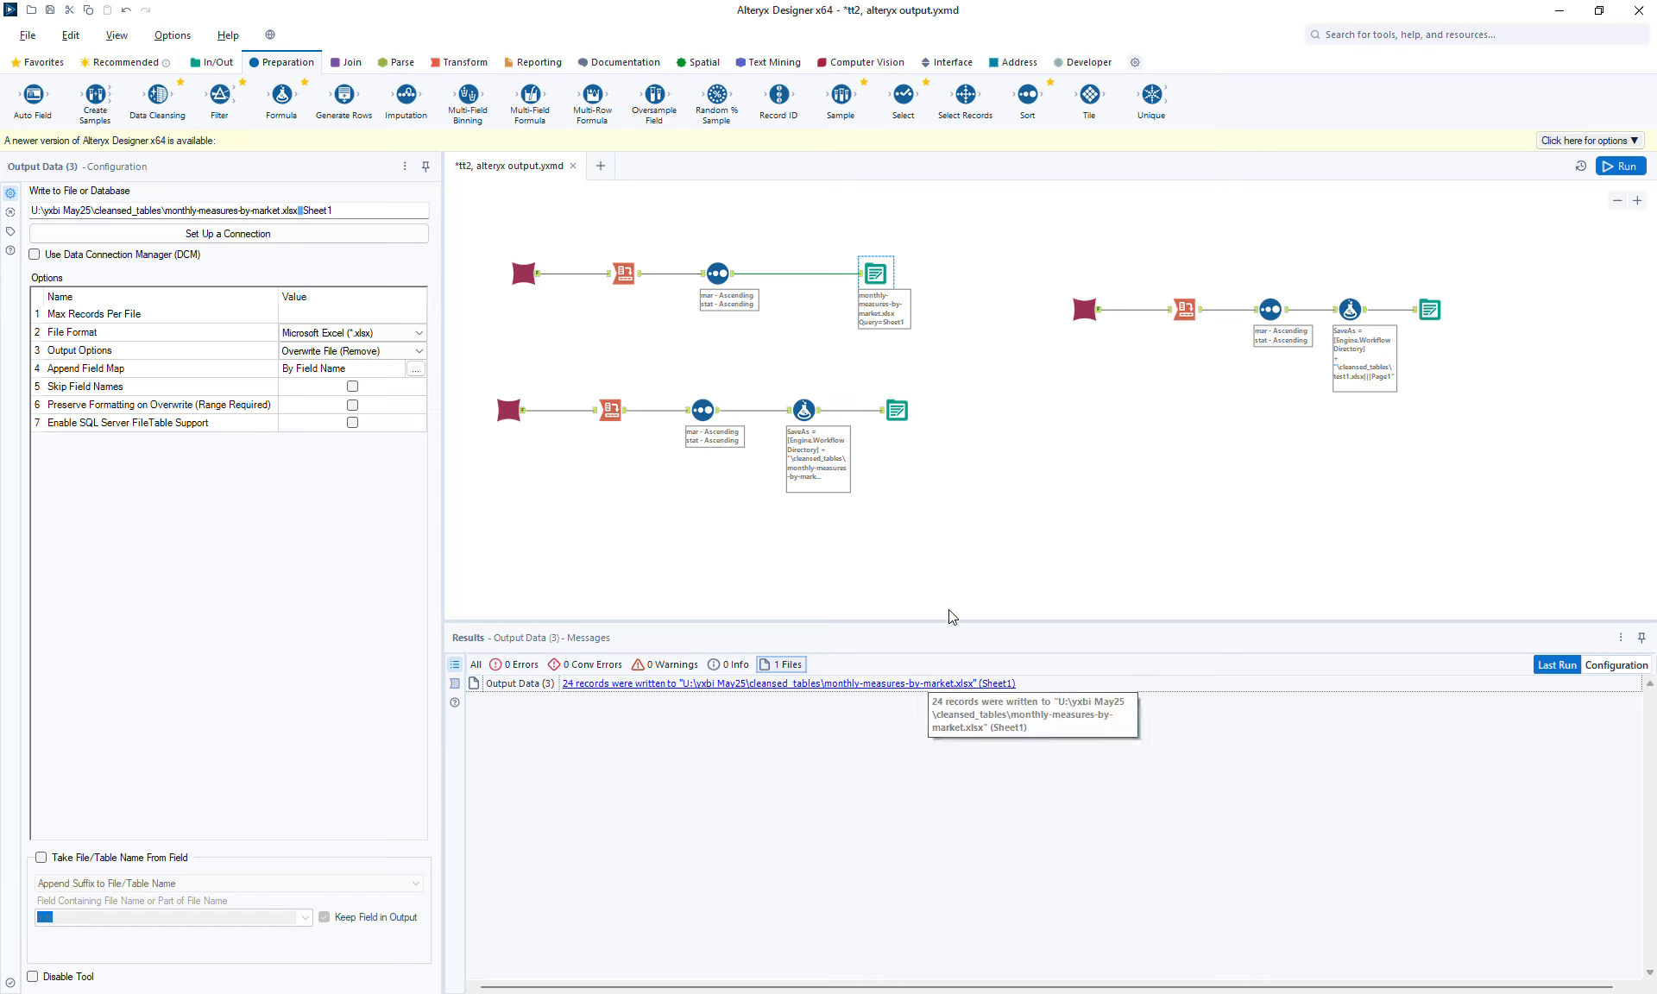
{"action": "left_click", "coordinate": [901, 422]}
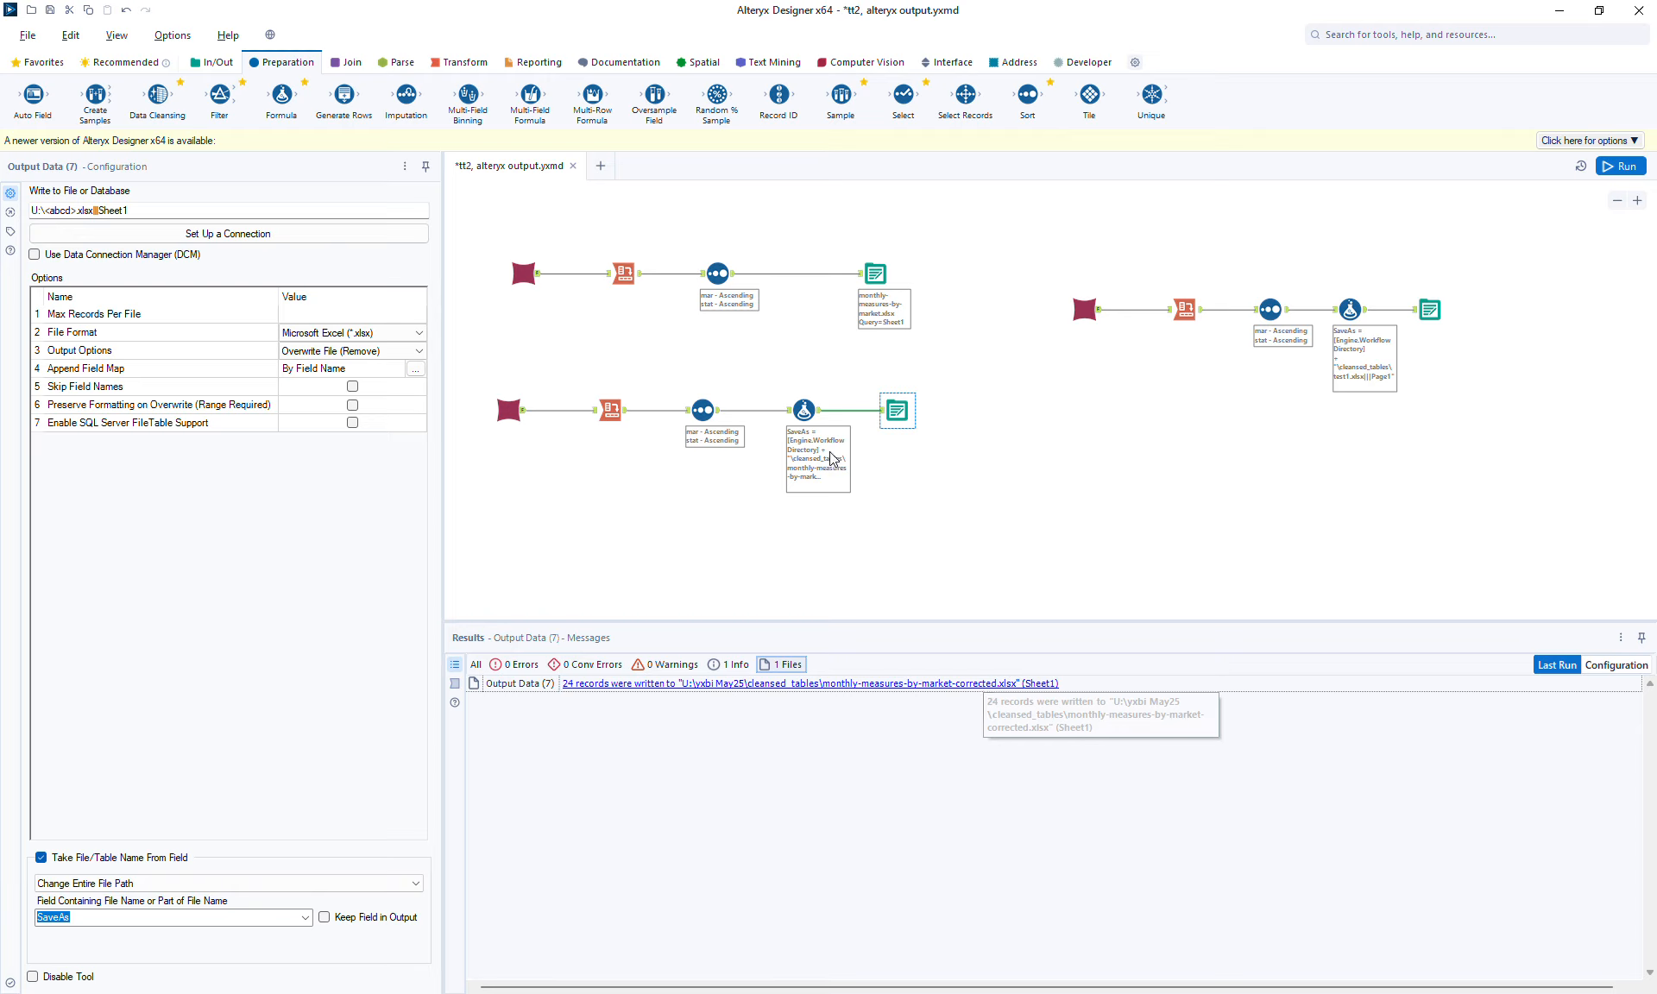
{"action": "left_click", "coordinate": [814, 415]}
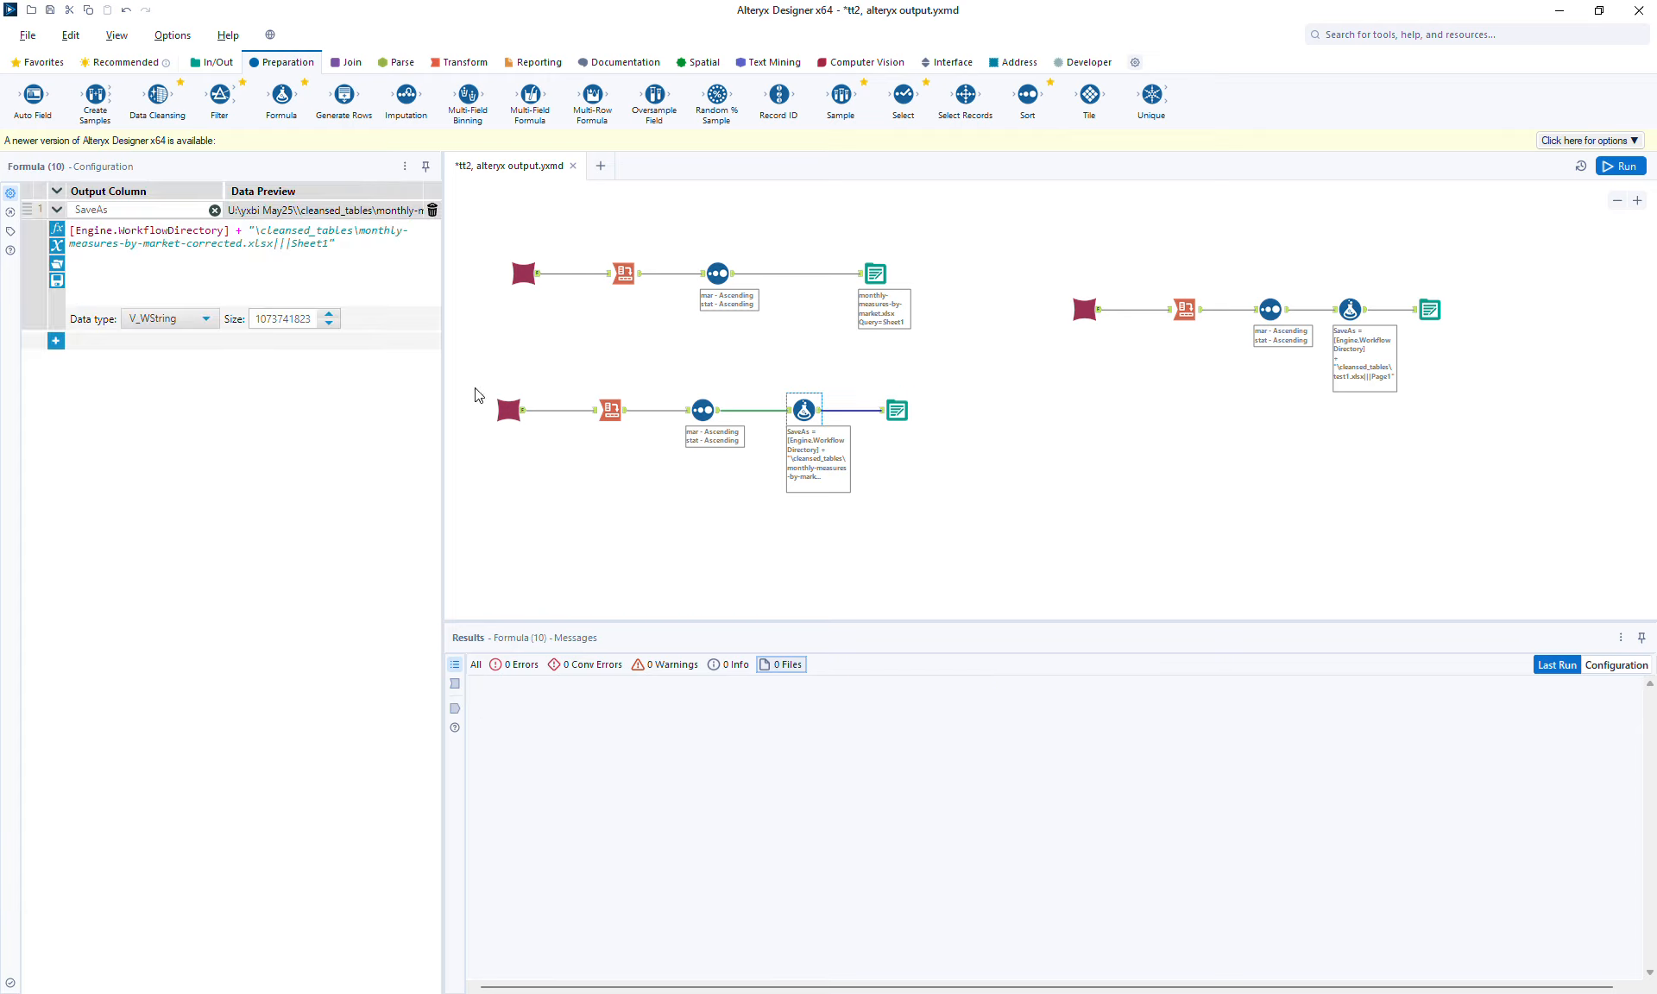
{"action": "double_click", "coordinate": [203, 245]}
{"action": "left_click", "coordinate": [1430, 311]}
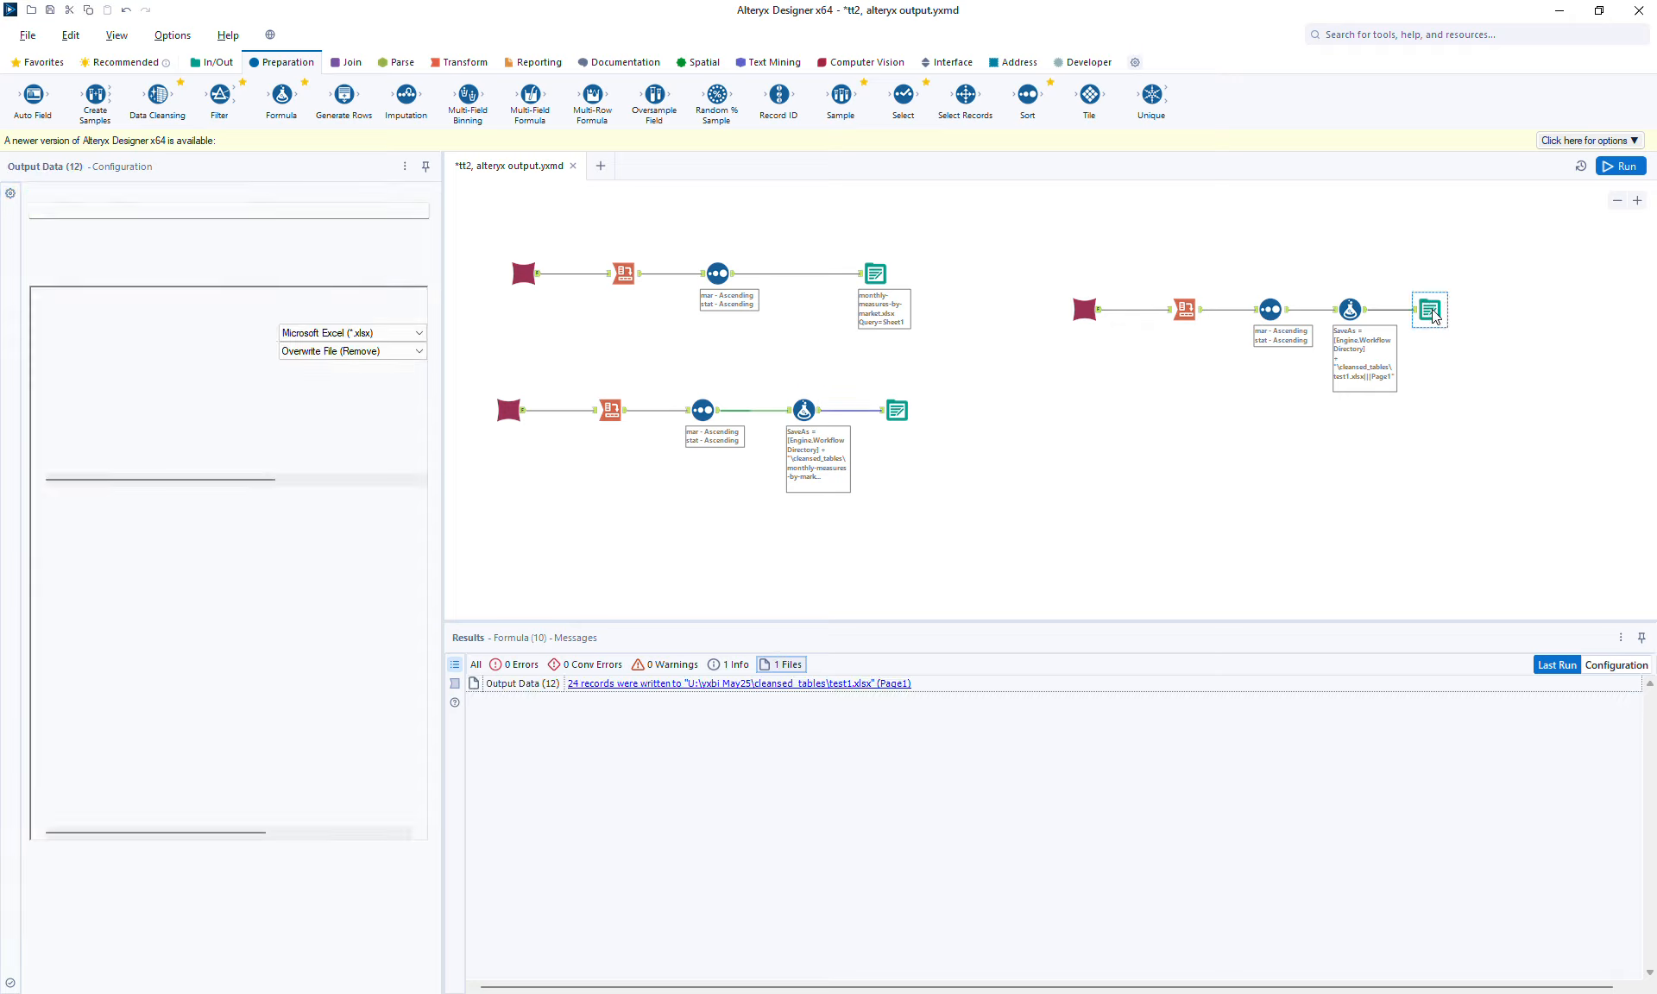
{"action": "left_click", "coordinate": [1351, 309]}
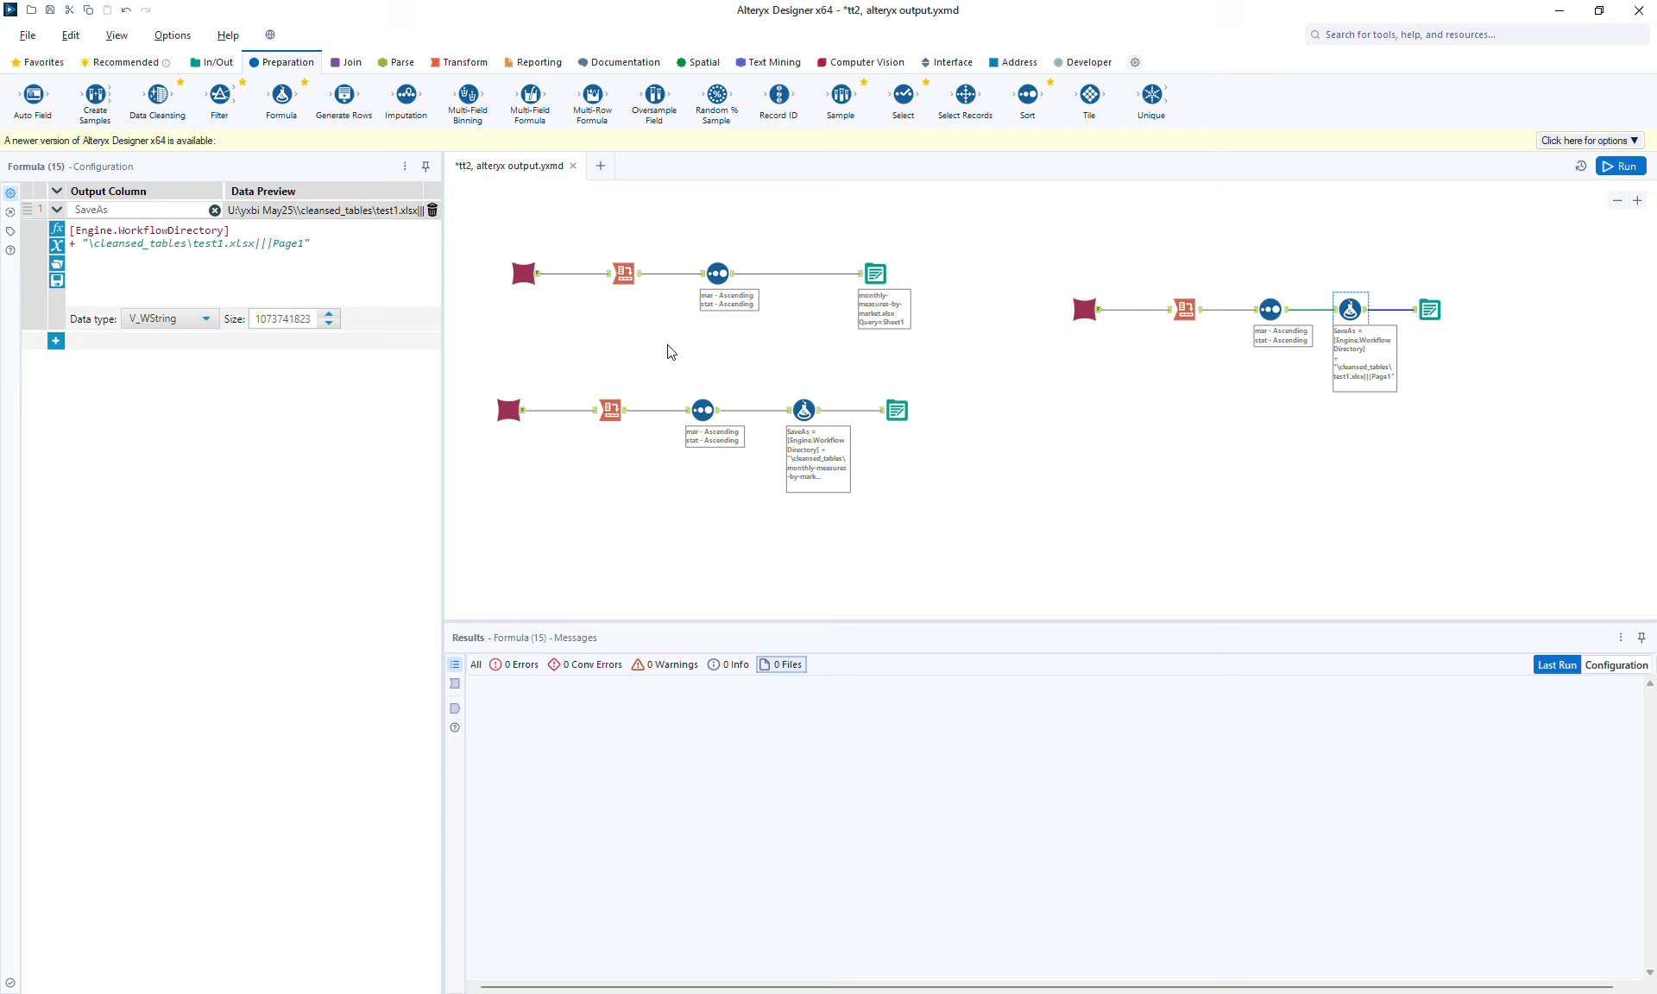
{"action": "left_click", "coordinate": [1244, 413]}
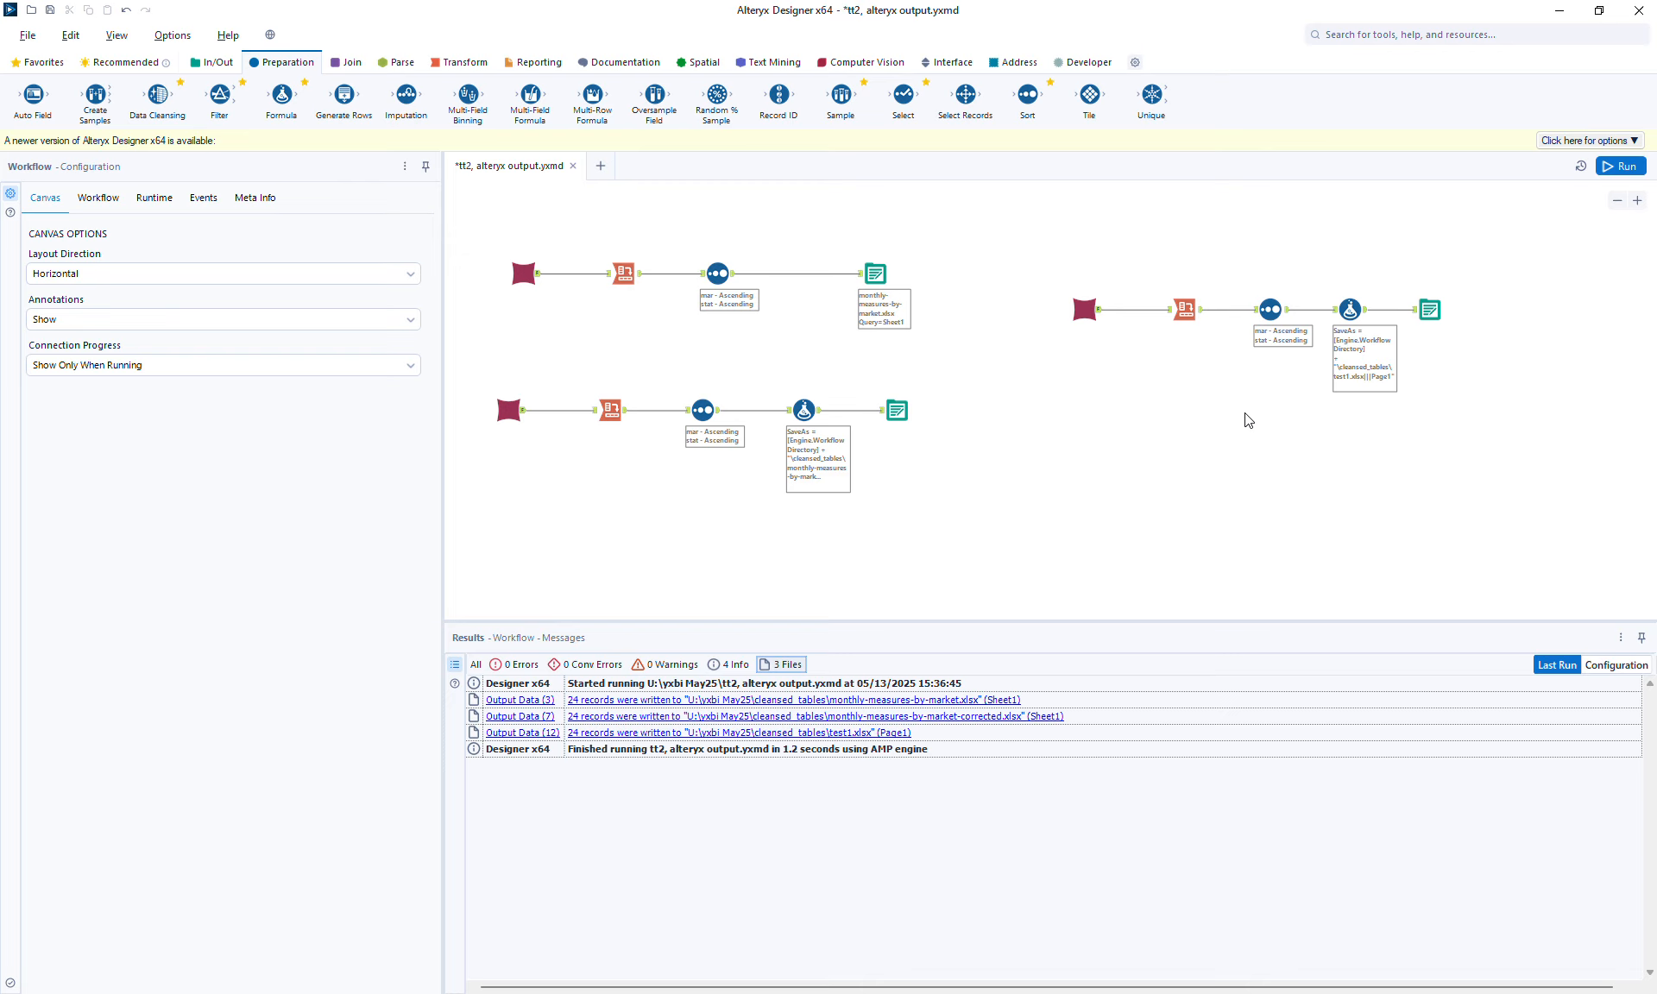
{"action": "left_click", "coordinate": [875, 274]}
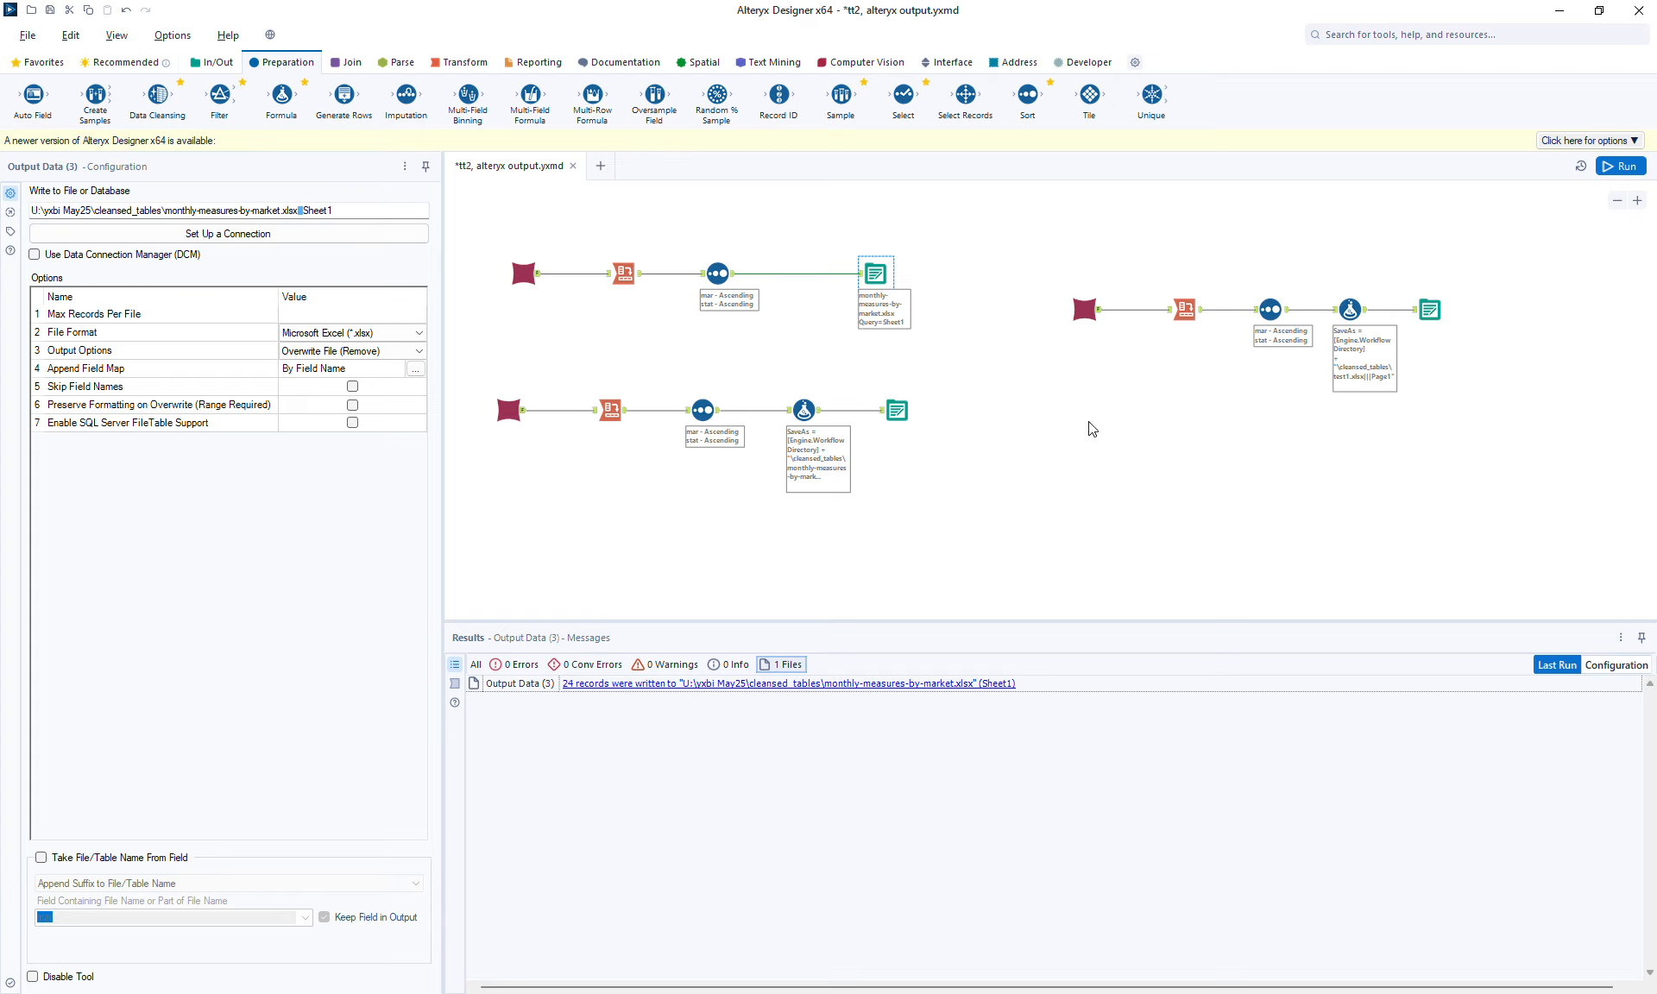
{"action": "left_click", "coordinate": [1349, 309]}
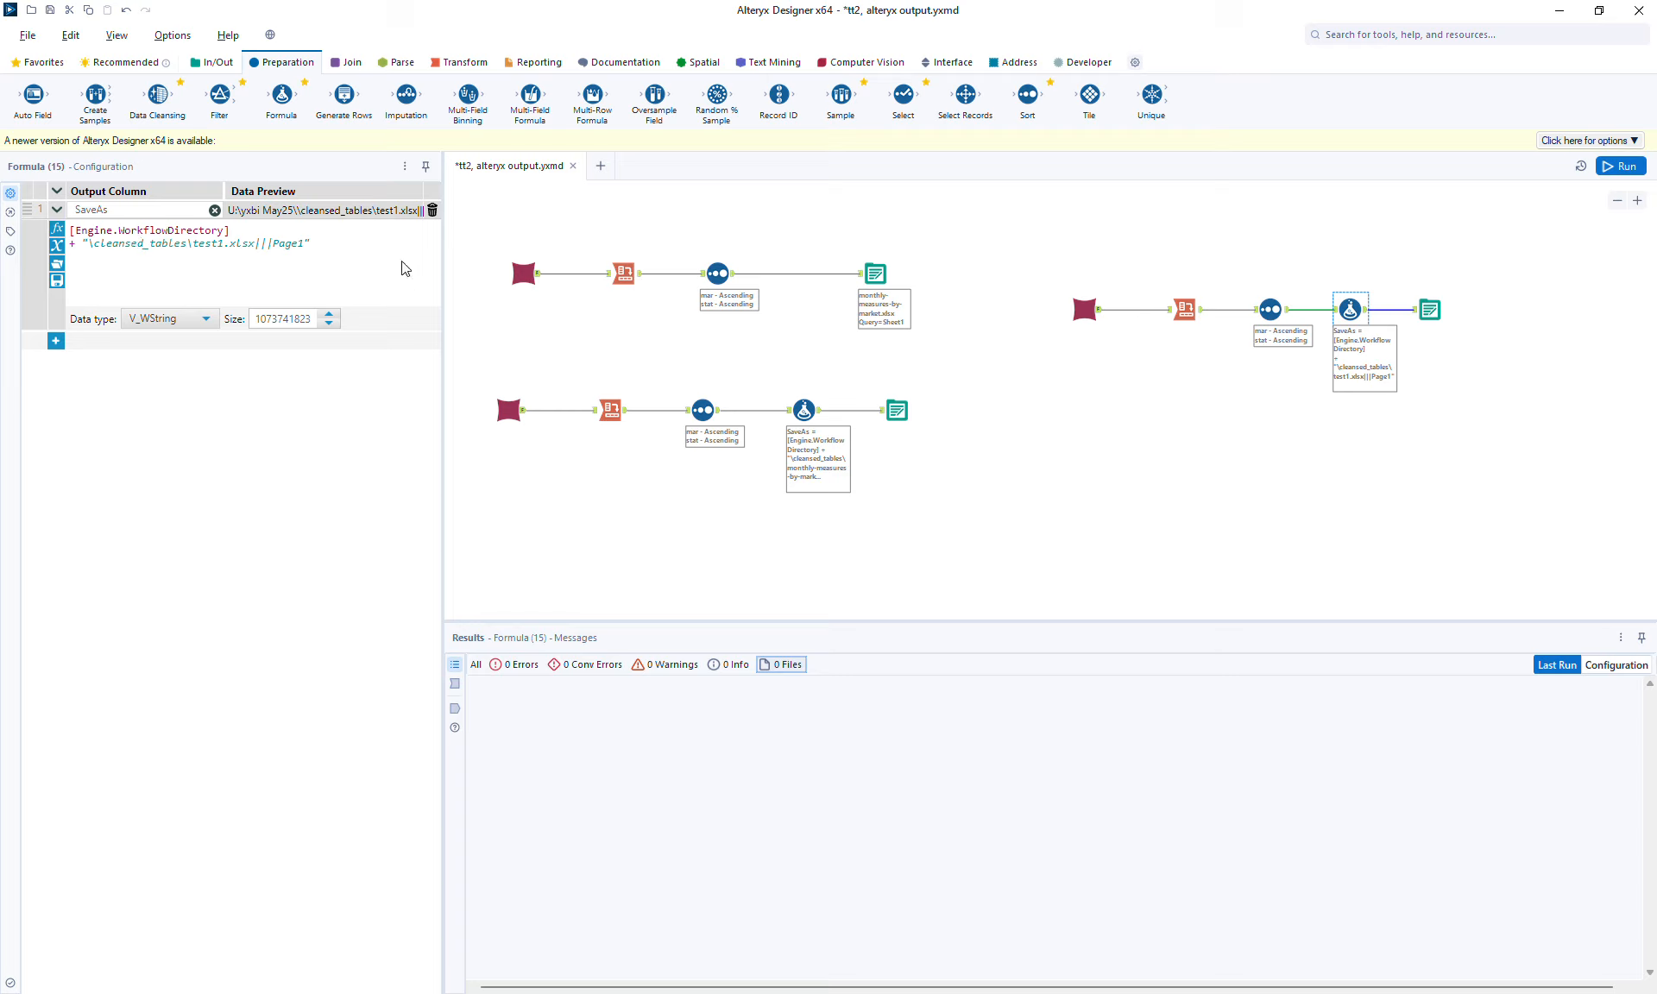